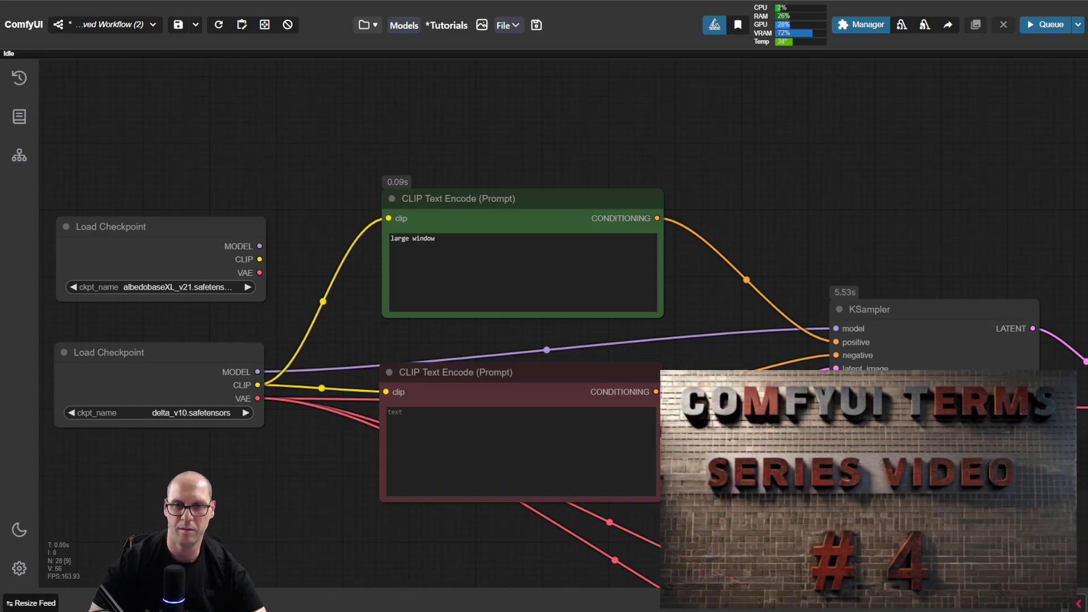
Survey the graph around the 'large window' prompt and nudge the second Load Image node slightly upward
{"action": "left_click_drag", "start_coordinate": [193, 142], "coordinate": [556, 227]}
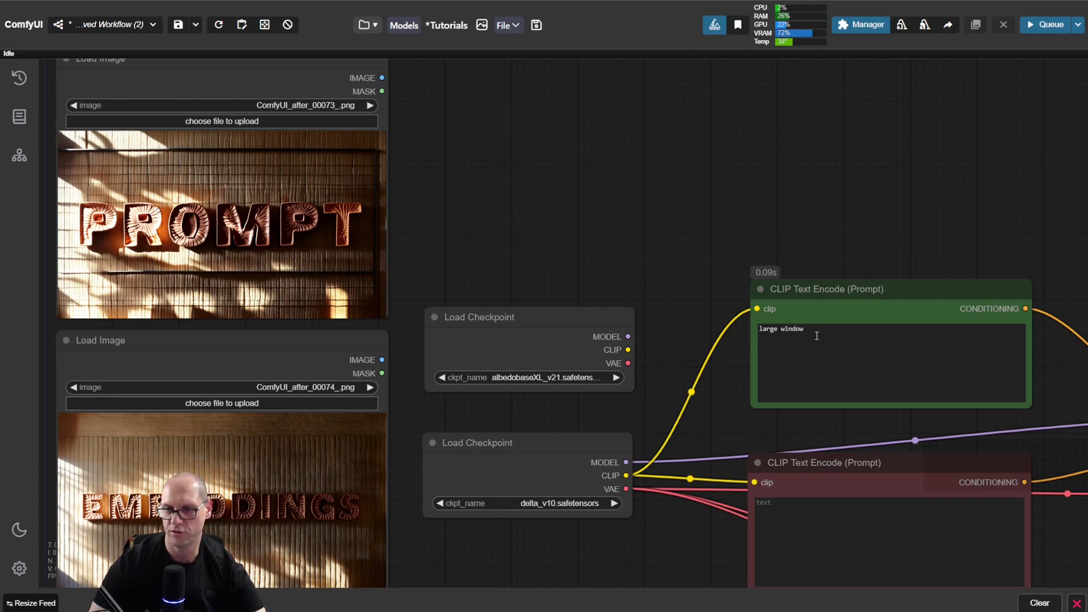
{"action": "left_click_drag", "start_coordinate": [817, 335], "coordinate": [759, 329]}
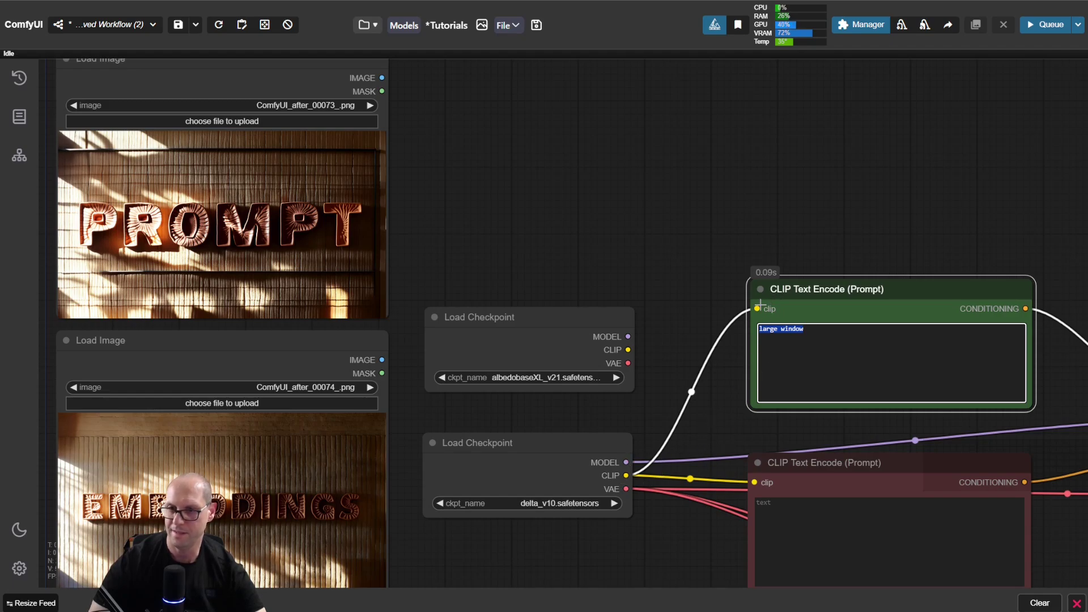
{"action": "left_click", "coordinate": [819, 328]}
{"action": "left_click_drag", "start_coordinate": [811, 330], "coordinate": [756, 330]}
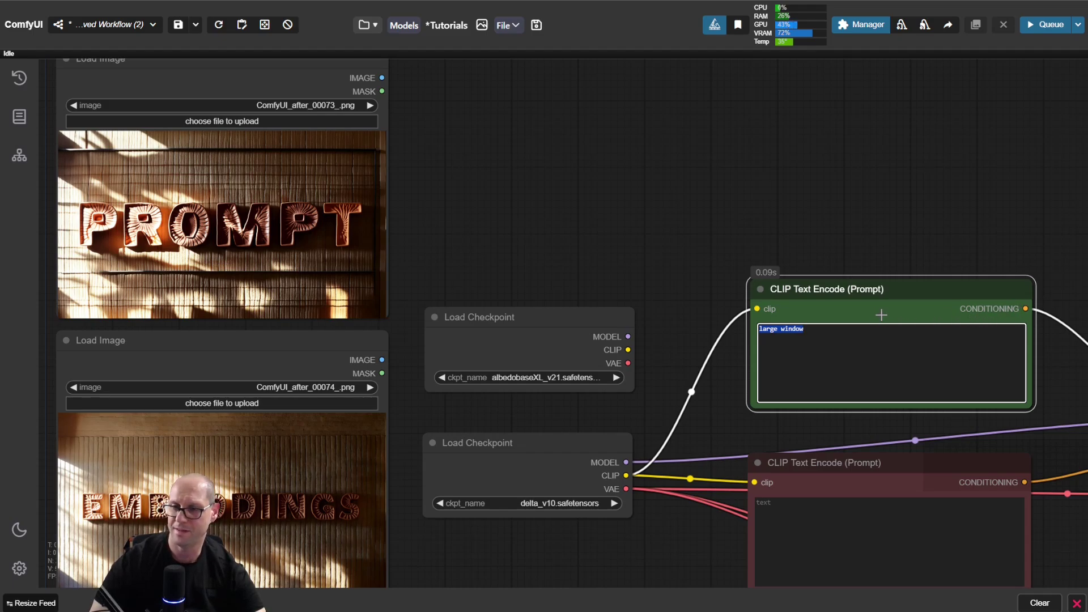
{"action": "left_click_drag", "start_coordinate": [1045, 298], "coordinate": [770, 257]}
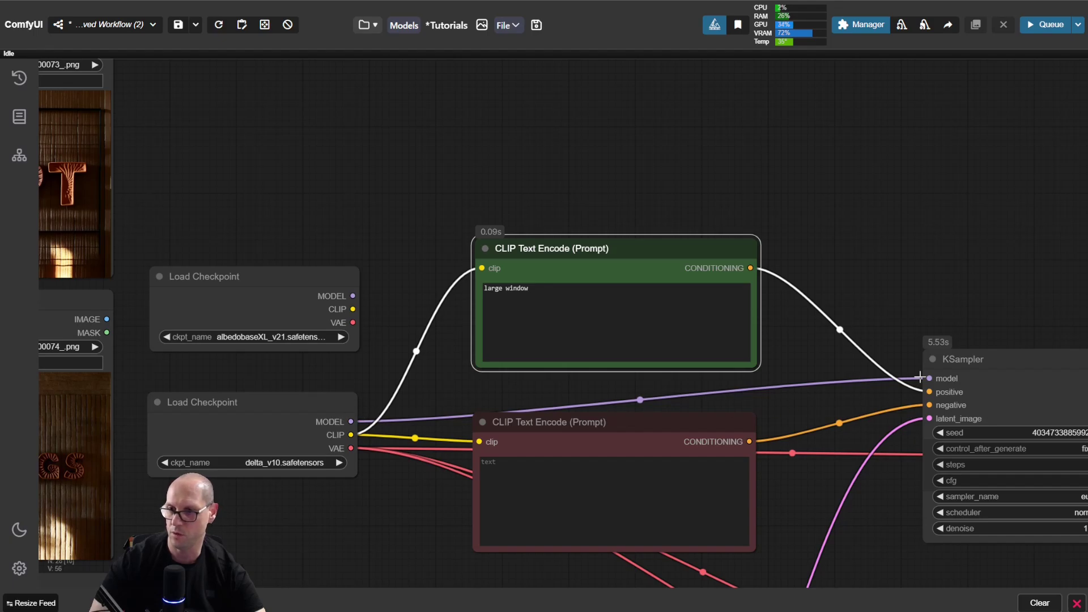
{"action": "left_click_drag", "start_coordinate": [847, 248], "coordinate": [1047, 245]}
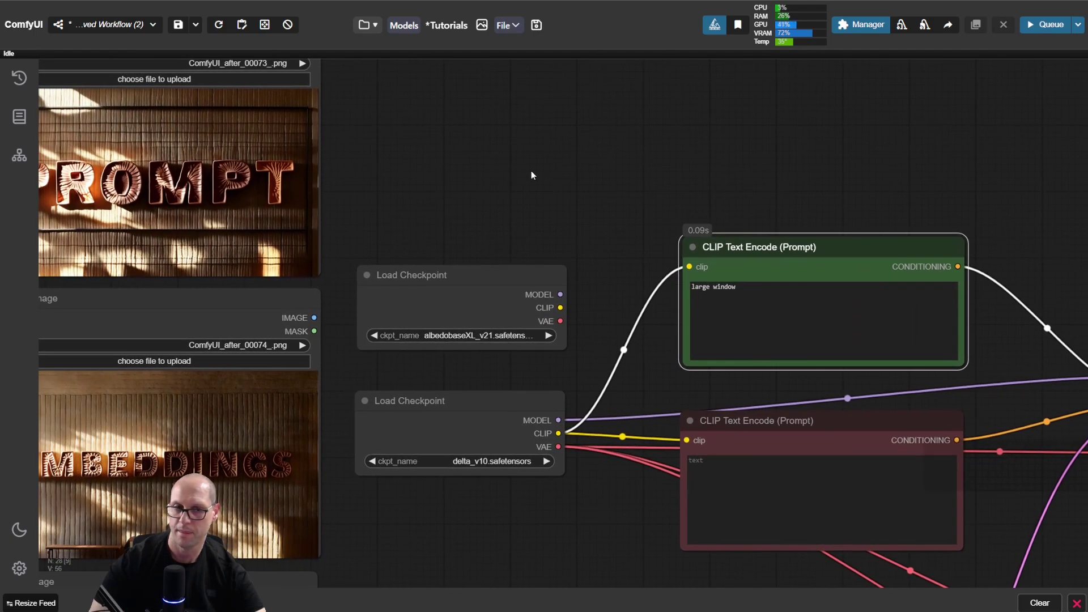
{"action": "left_click_drag", "start_coordinate": [532, 171], "coordinate": [621, 165]}
{"action": "left_click", "coordinate": [299, 300]}
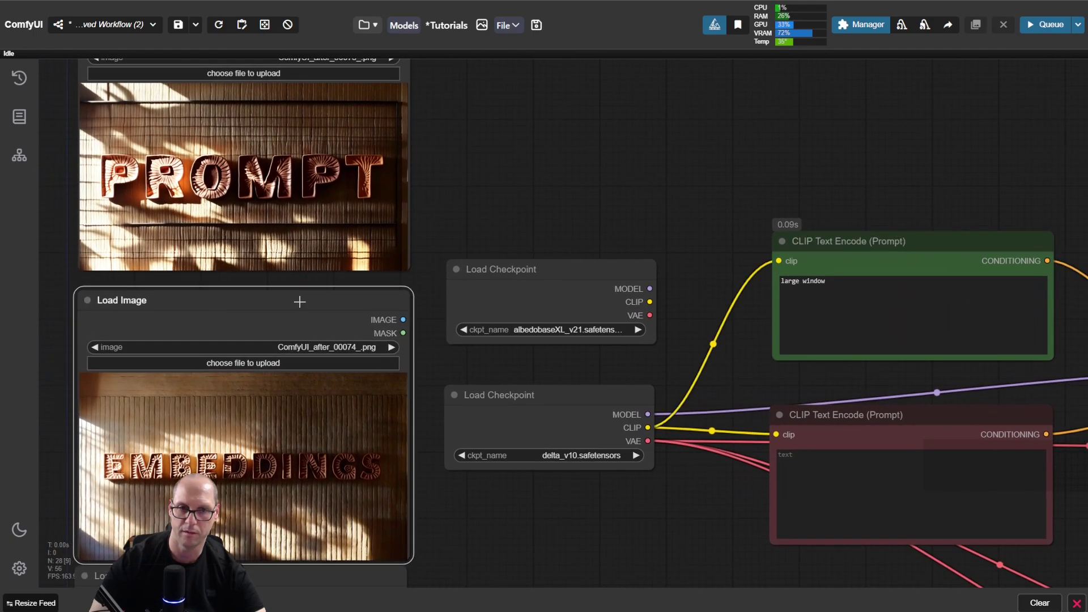
{"action": "left_click_drag", "start_coordinate": [300, 301], "coordinate": [299, 296]}
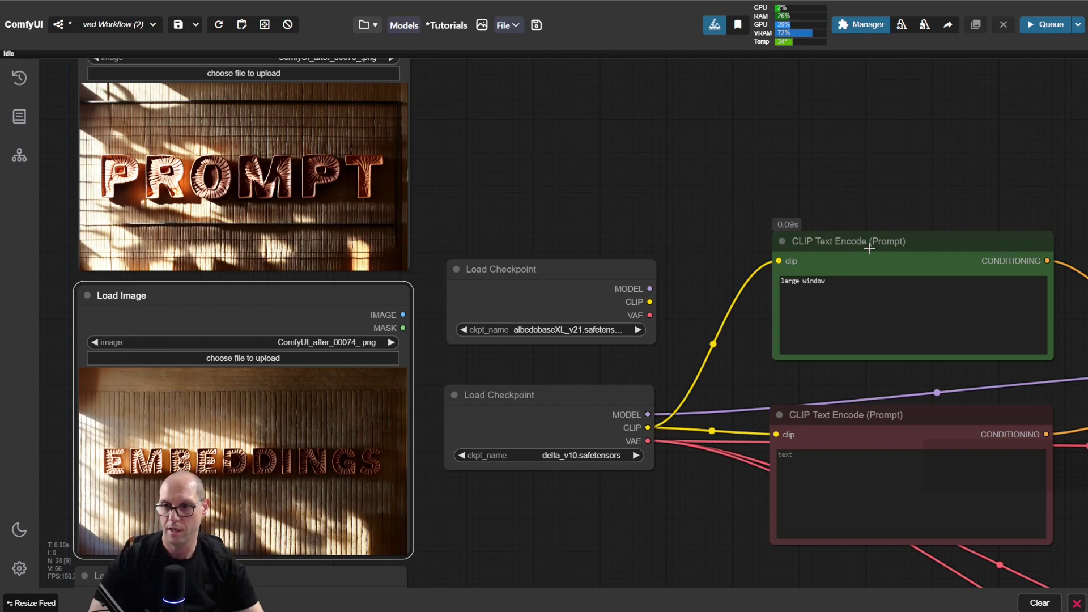
{"action": "left_click_drag", "start_coordinate": [922, 202], "coordinate": [693, 193]}
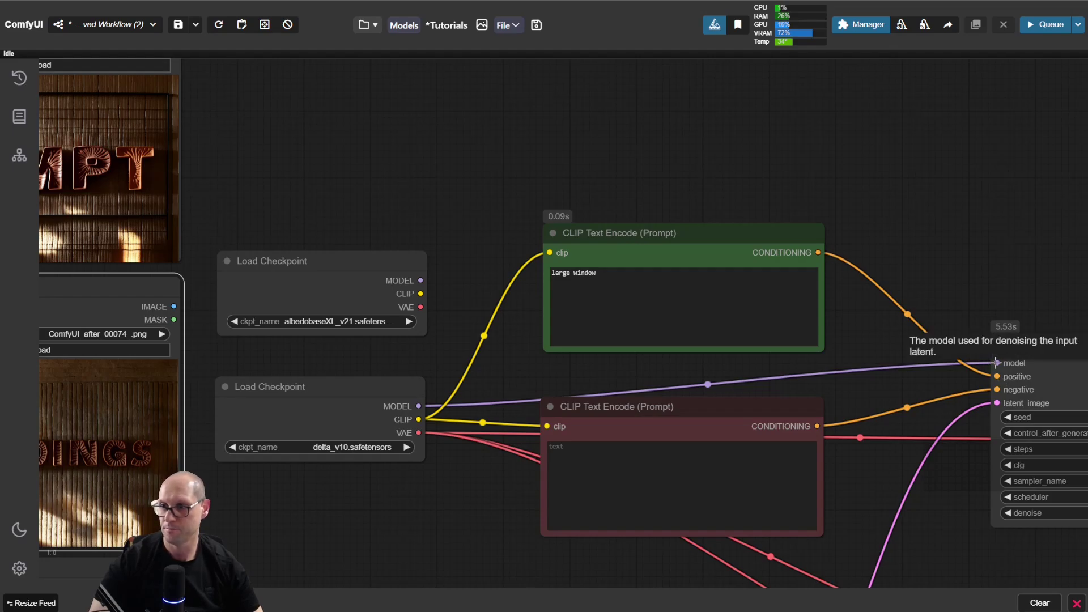
{"action": "left_click_drag", "start_coordinate": [461, 202], "coordinate": [633, 215]}
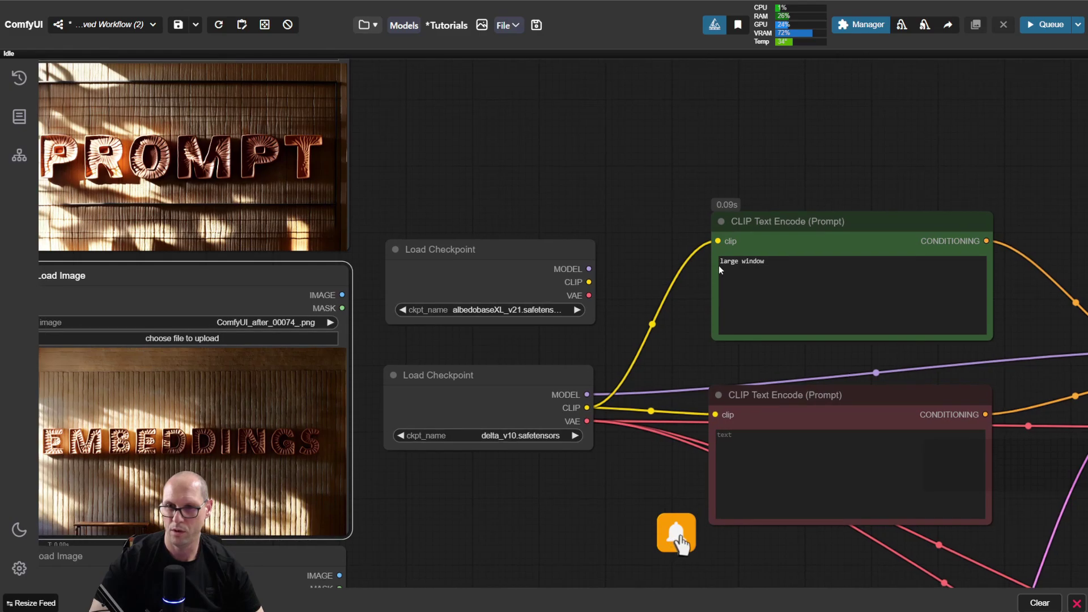
Append embedding:CXL-Mech to the 'large window' positive prompt through the embedding autocomplete
{"action": "left_click", "coordinate": [782, 272]}
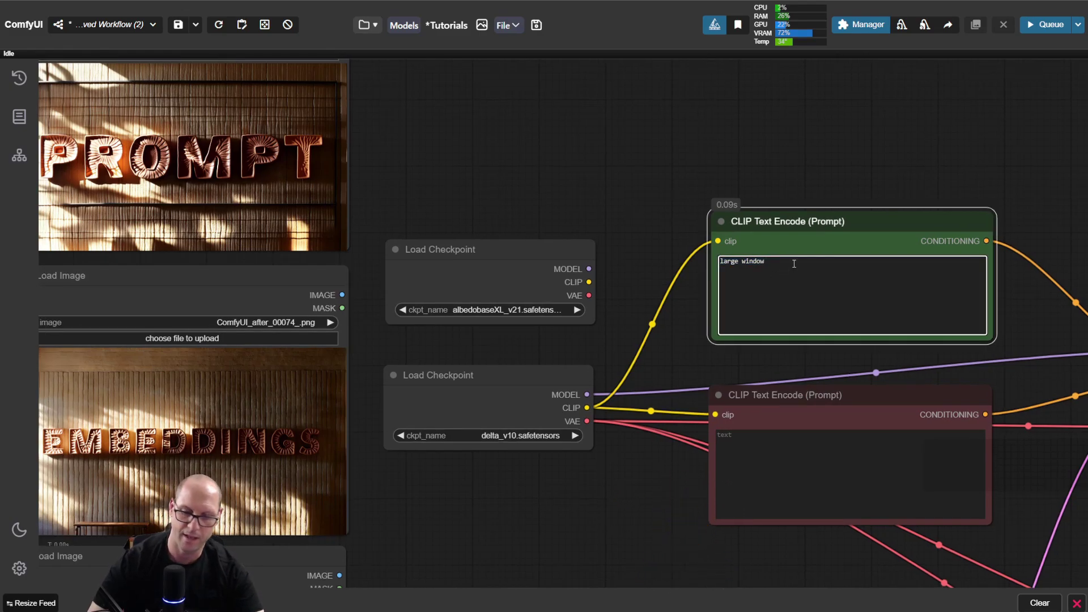
{"action": "type", "text": ","}
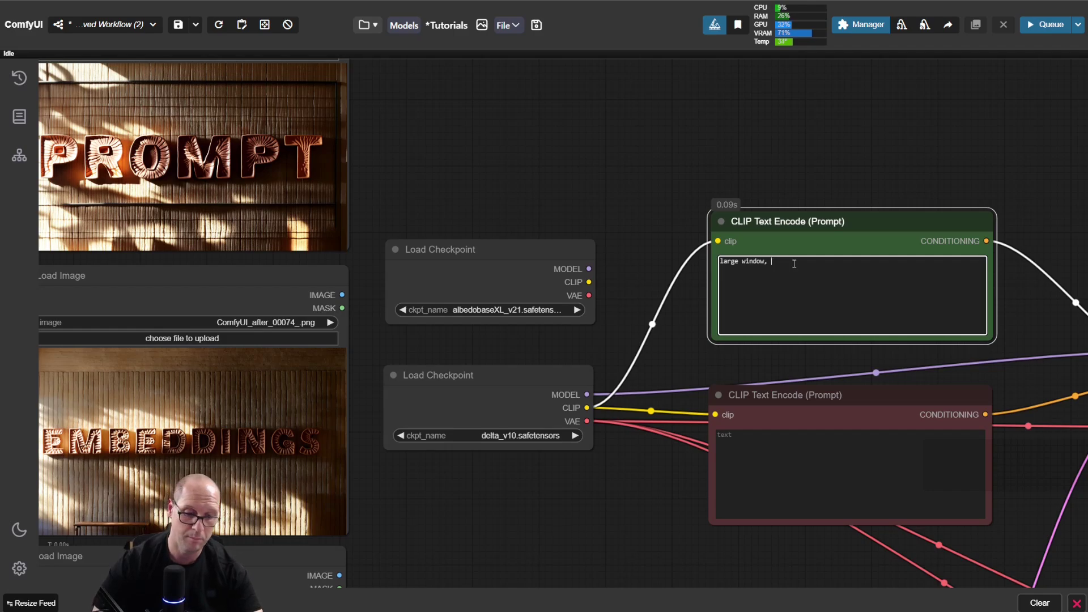
{"action": "type", "text": " embe"}
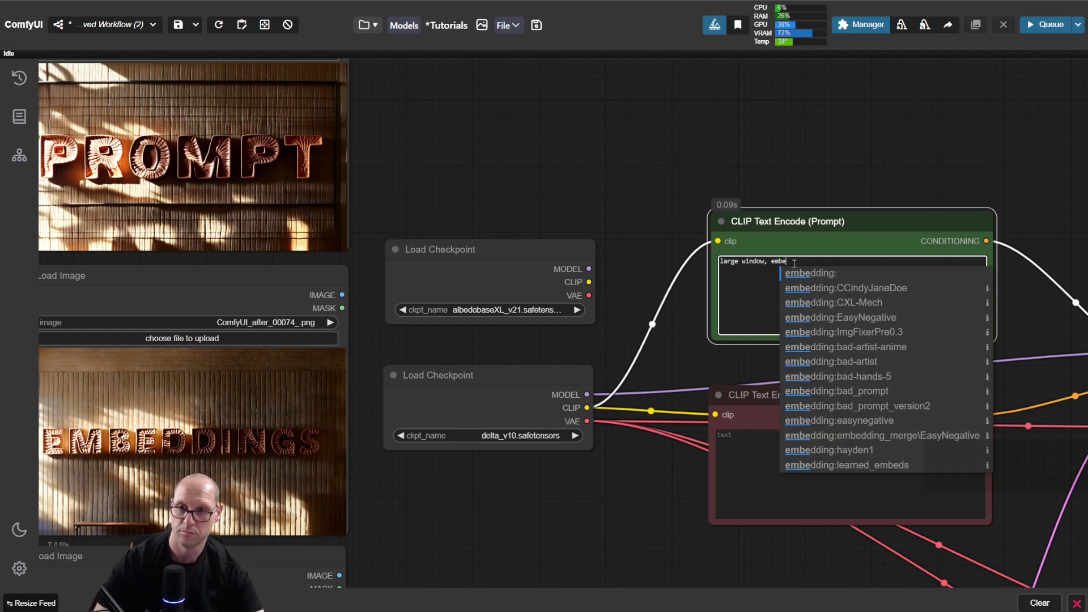
{"action": "key", "text": "Down"}
{"action": "key", "text": "Down"}
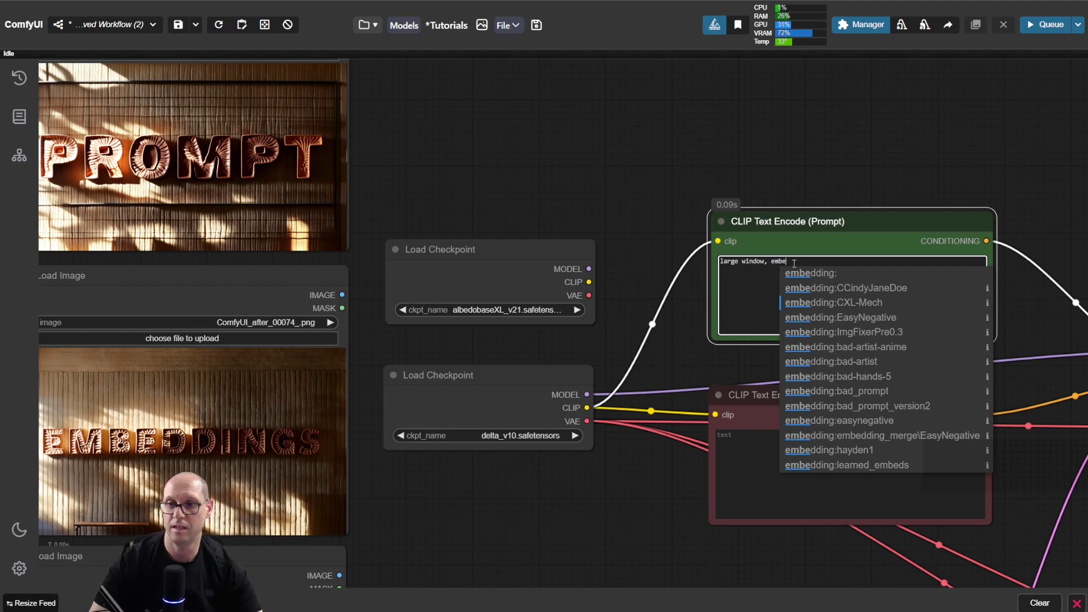
{"action": "key", "text": "Tab"}
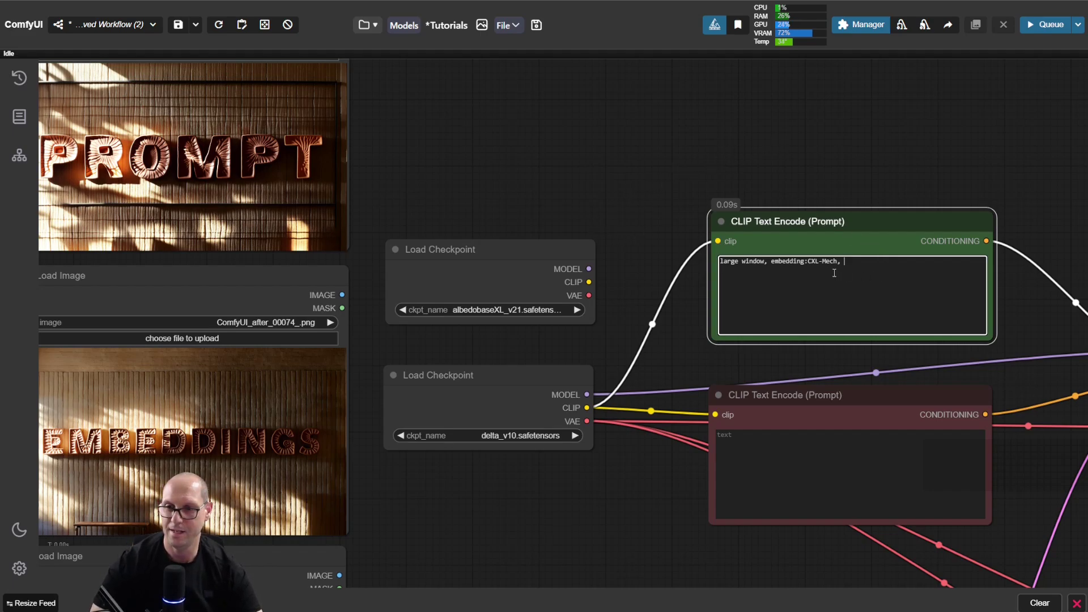
{"action": "left_click_drag", "start_coordinate": [772, 260], "coordinate": [866, 260]}
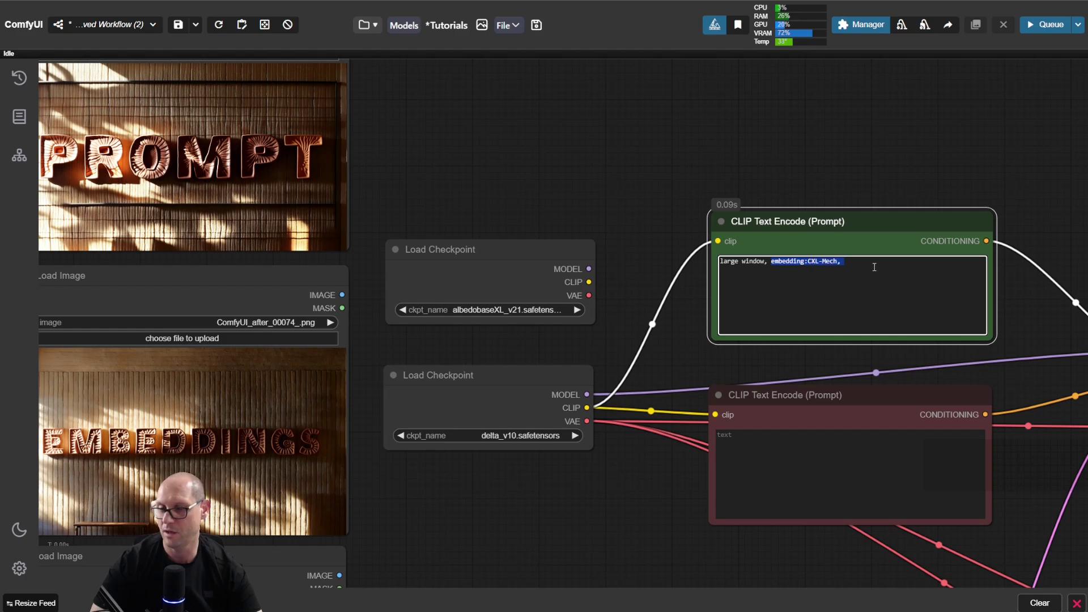
{"action": "left_click", "coordinate": [875, 267]}
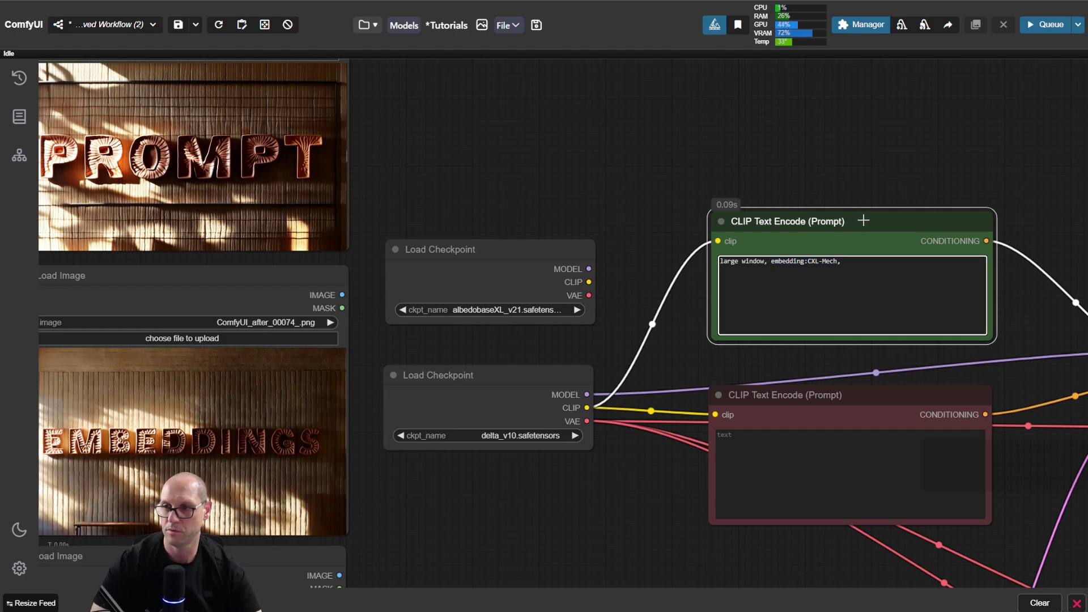
Highlight the inserted embedding:CXL-Mech reference in the positive prompt to check it
{"action": "left_click_drag", "start_coordinate": [770, 262], "coordinate": [807, 262]}
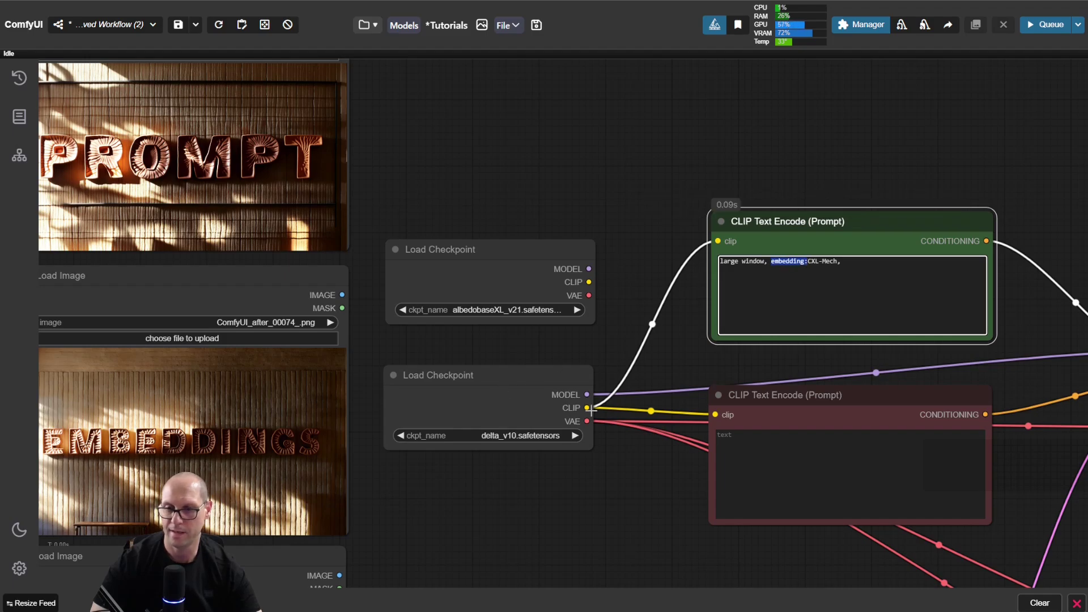
{"action": "left_click", "coordinate": [783, 261]}
{"action": "left_click_drag", "start_coordinate": [771, 263], "coordinate": [856, 264]}
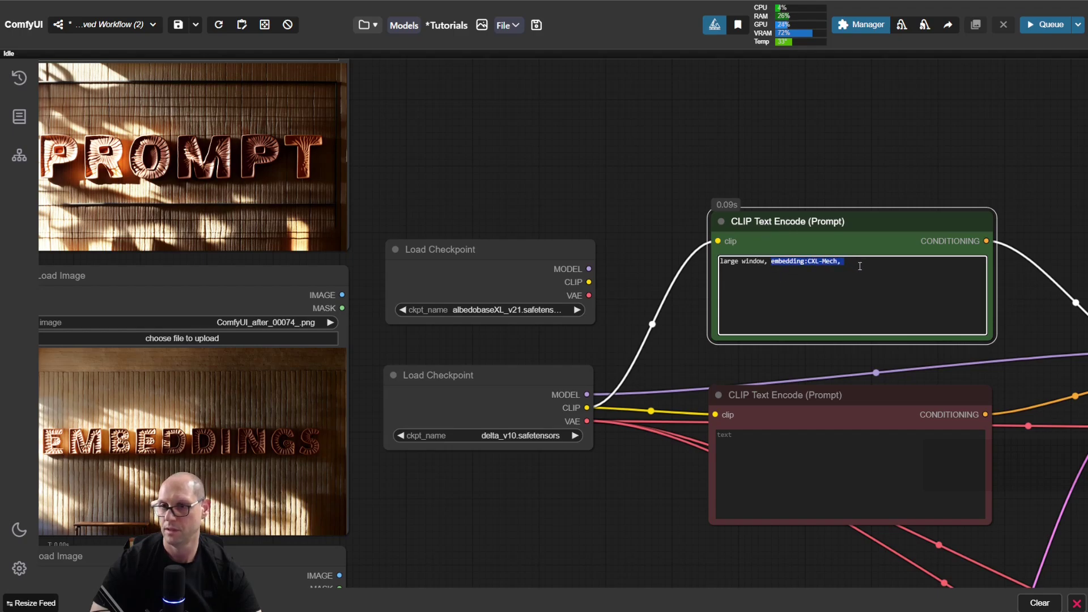
{"action": "left_click", "coordinate": [859, 267]}
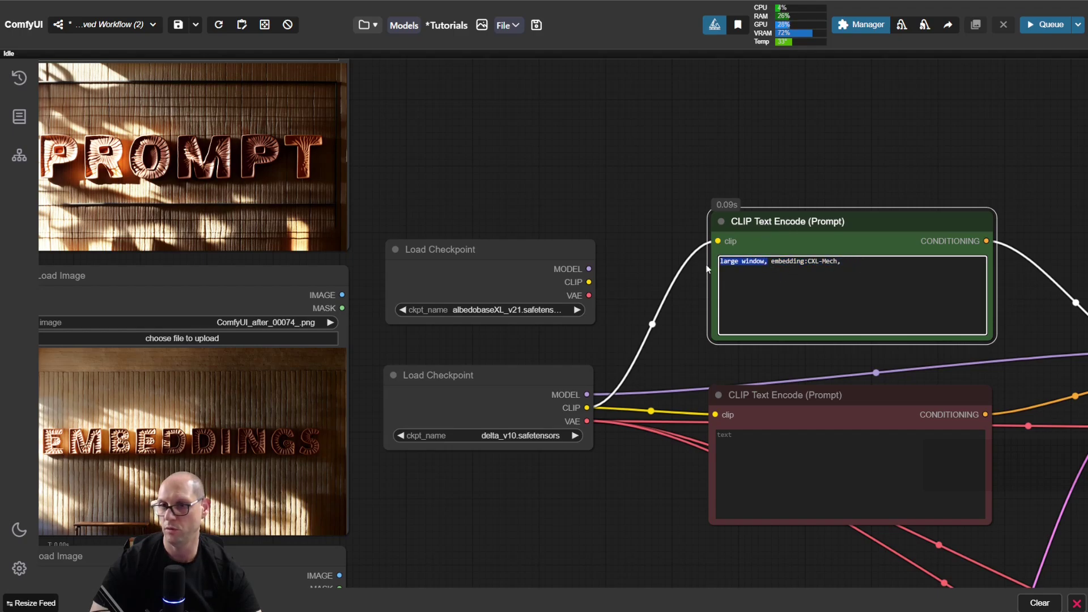
{"action": "left_click", "coordinate": [791, 274]}
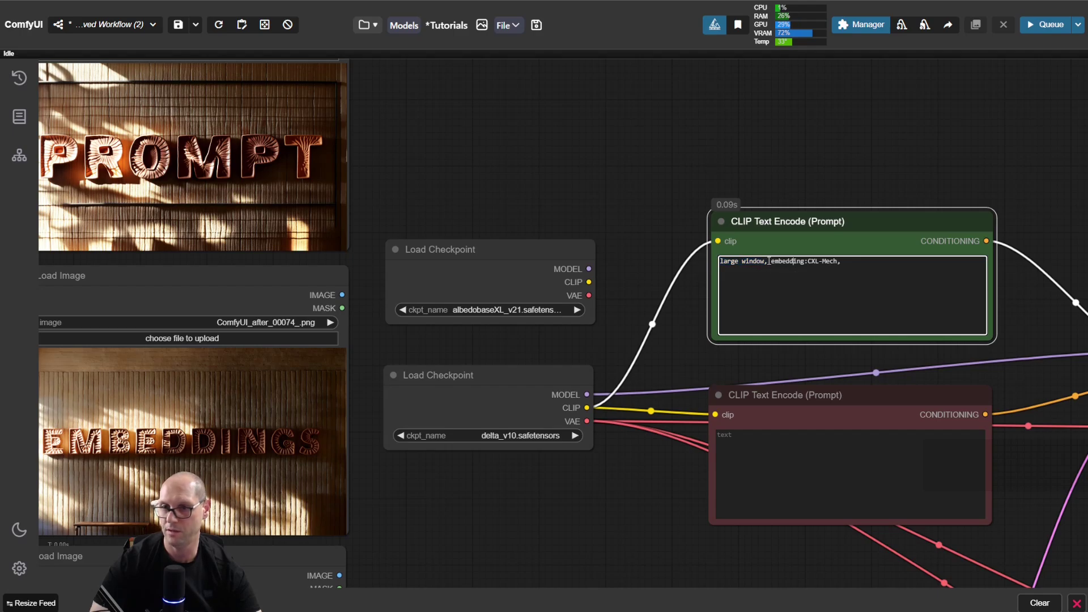
{"action": "left_click_drag", "start_coordinate": [769, 262], "coordinate": [848, 262]}
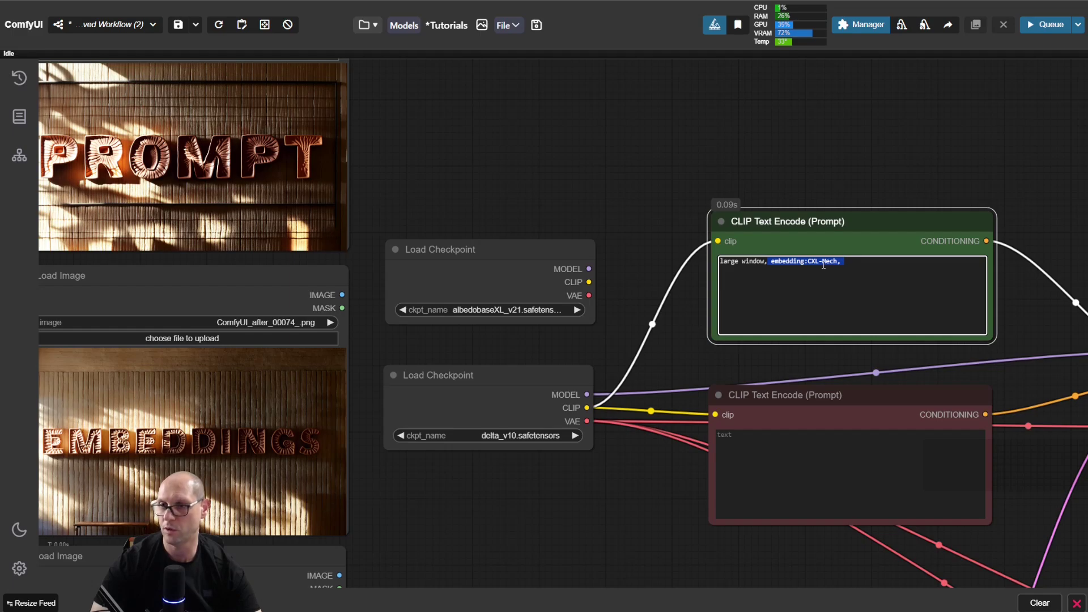
{"action": "left_click_drag", "start_coordinate": [1031, 312], "coordinate": [672, 197]}
Queue a generation with the embedding prompt, with the Preview Image nodes centred in view
{"action": "scroll", "coordinate": [725, 328], "scroll_direction": "down", "scroll_amount": 2}
{"action": "scroll", "coordinate": [725, 328], "scroll_direction": "down", "scroll_amount": 1}
{"action": "left_click_drag", "start_coordinate": [962, 387], "coordinate": [555, 241]}
{"action": "left_click_drag", "start_coordinate": [883, 293], "coordinate": [781, 287]}
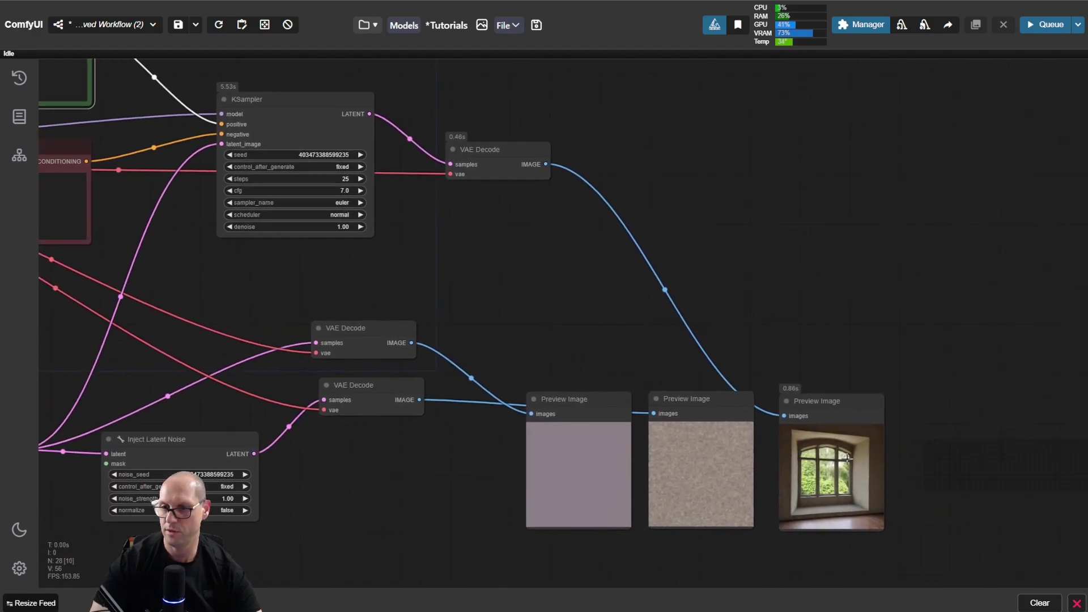
{"action": "scroll", "coordinate": [955, 456], "scroll_direction": "up", "scroll_amount": 4}
{"action": "left_click_drag", "start_coordinate": [937, 442], "coordinate": [892, 365]}
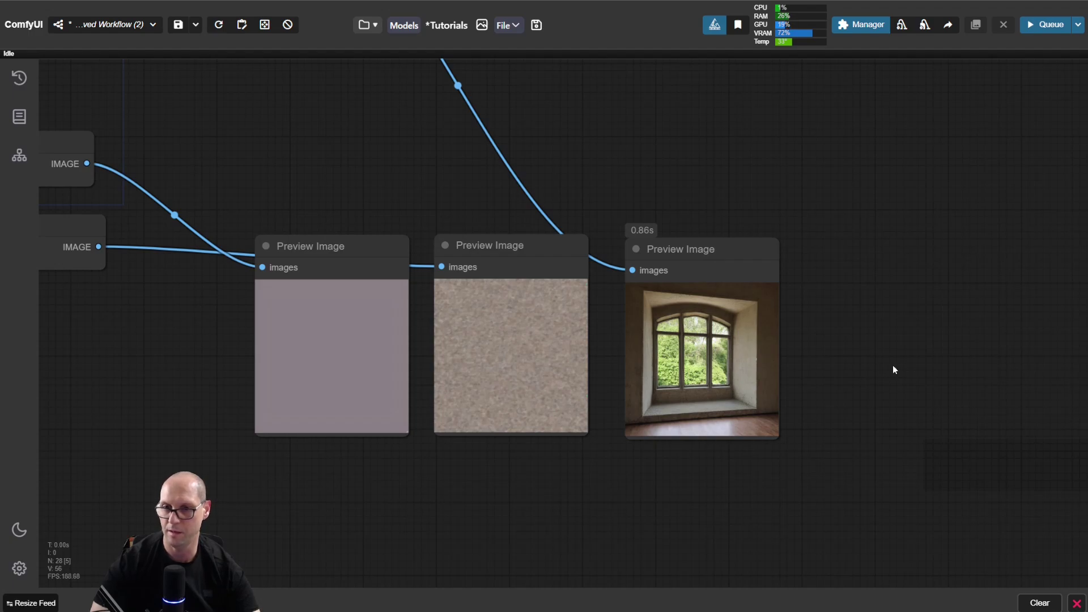
{"action": "key", "text": "ctrl+Return"}
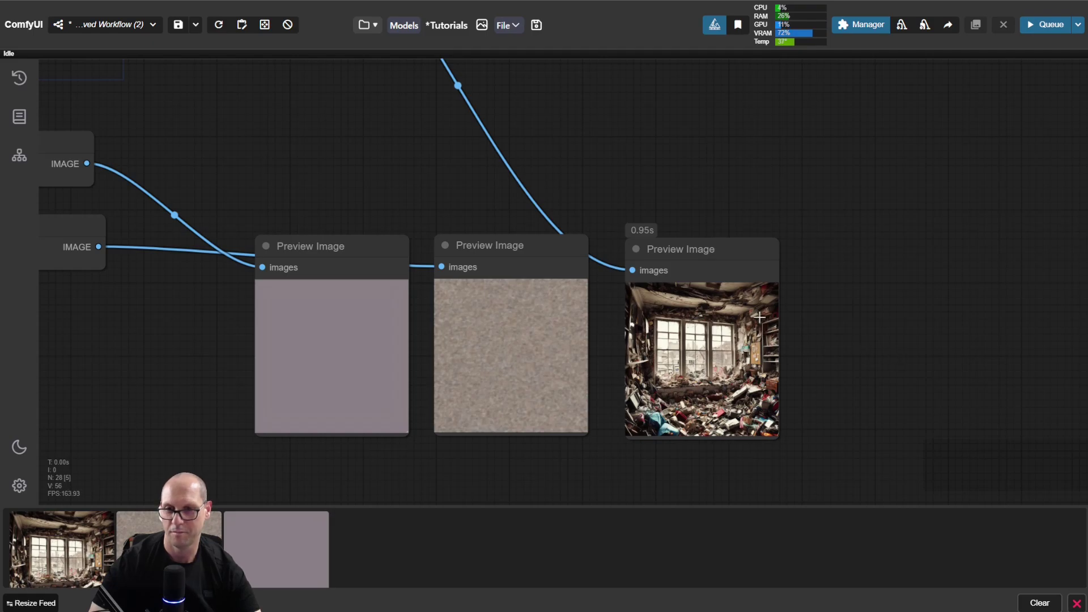
Zoom in on the preview of the debris-filled room with large windows
{"action": "scroll", "coordinate": [773, 369], "scroll_direction": "up", "scroll_amount": 6}
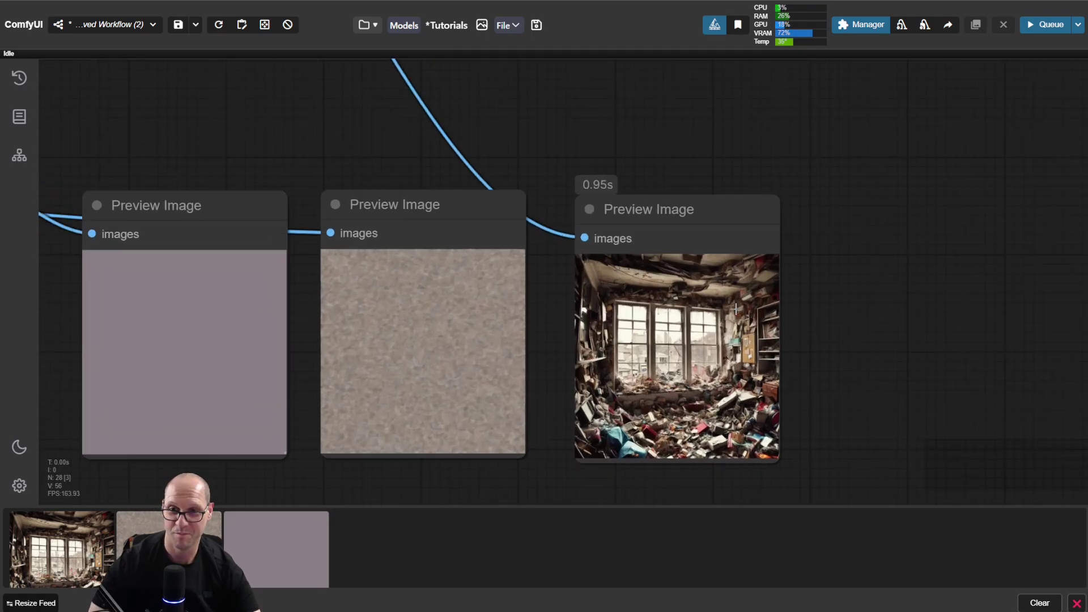
{"action": "scroll", "coordinate": [809, 330], "scroll_direction": "up", "scroll_amount": 2}
{"action": "scroll", "coordinate": [844, 311], "scroll_direction": "down", "scroll_amount": 2}
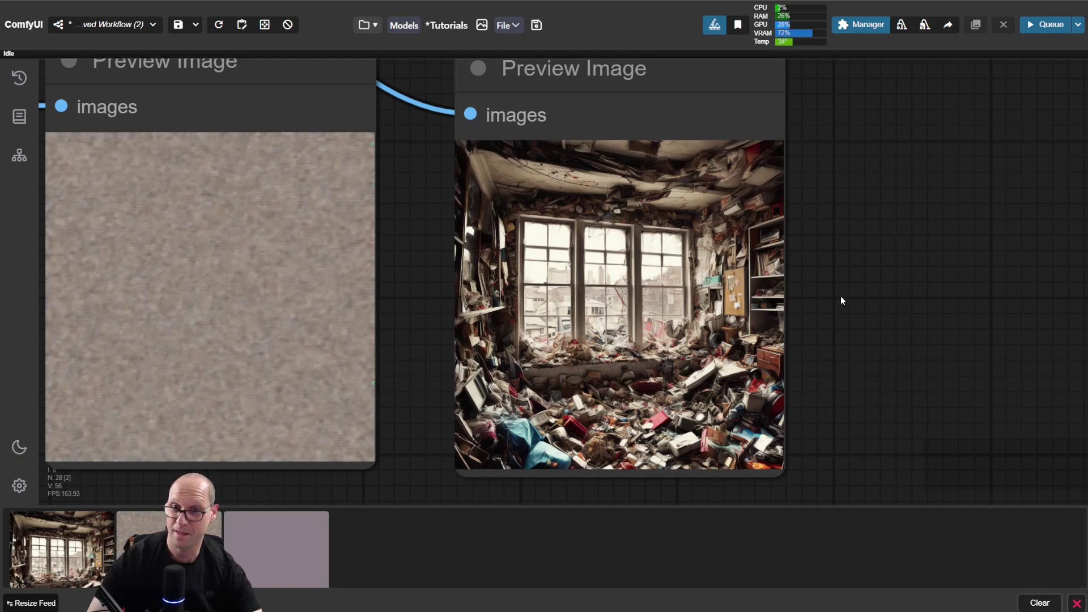
{"action": "scroll", "coordinate": [655, 319], "scroll_direction": "up", "scroll_amount": 6}
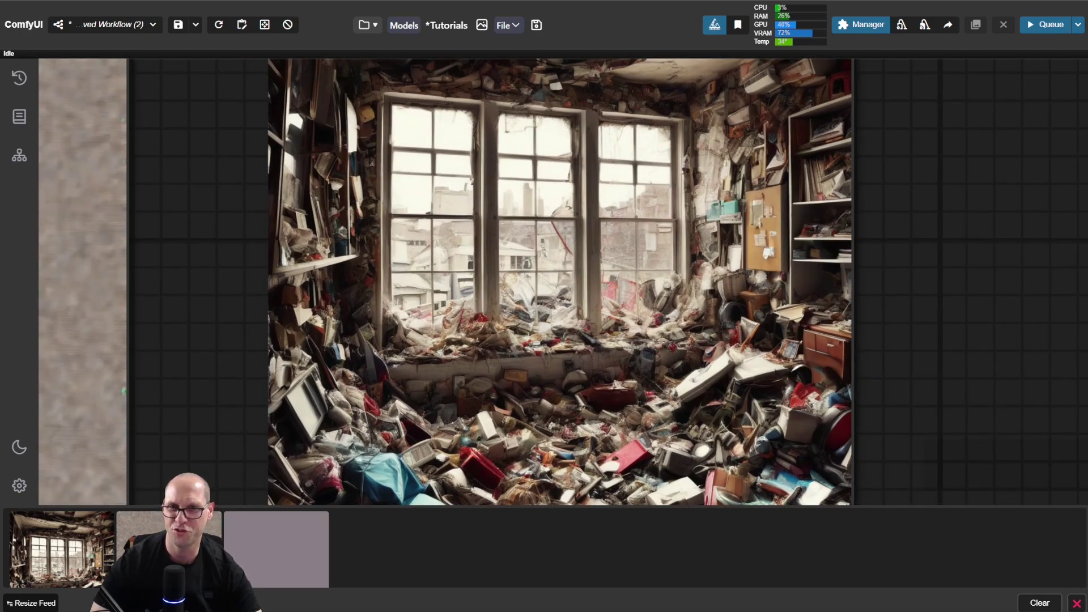
{"action": "scroll", "coordinate": [633, 350], "scroll_direction": "down", "scroll_amount": 4}
{"action": "scroll", "coordinate": [663, 414], "scroll_direction": "down", "scroll_amount": 7}
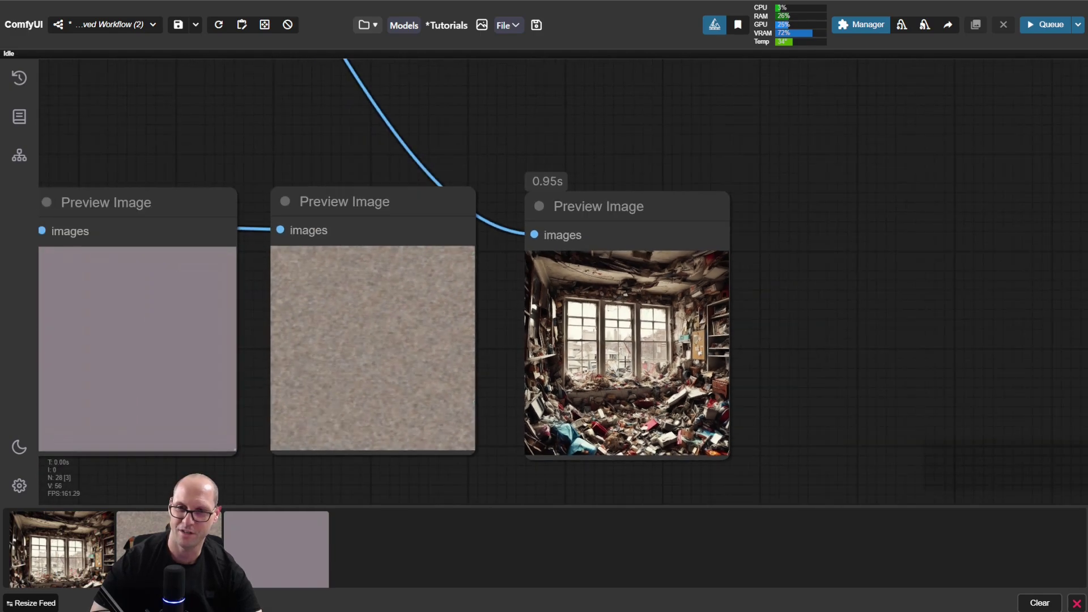
Delete ', embedding:CXL-Mech,' so the positive prompt reads just 'large window'
{"action": "left_click_drag", "start_coordinate": [257, 158], "coordinate": [863, 360]}
{"action": "left_click_drag", "start_coordinate": [447, 243], "coordinate": [866, 379]}
{"action": "left_click_drag", "start_coordinate": [642, 147], "coordinate": [713, 259]}
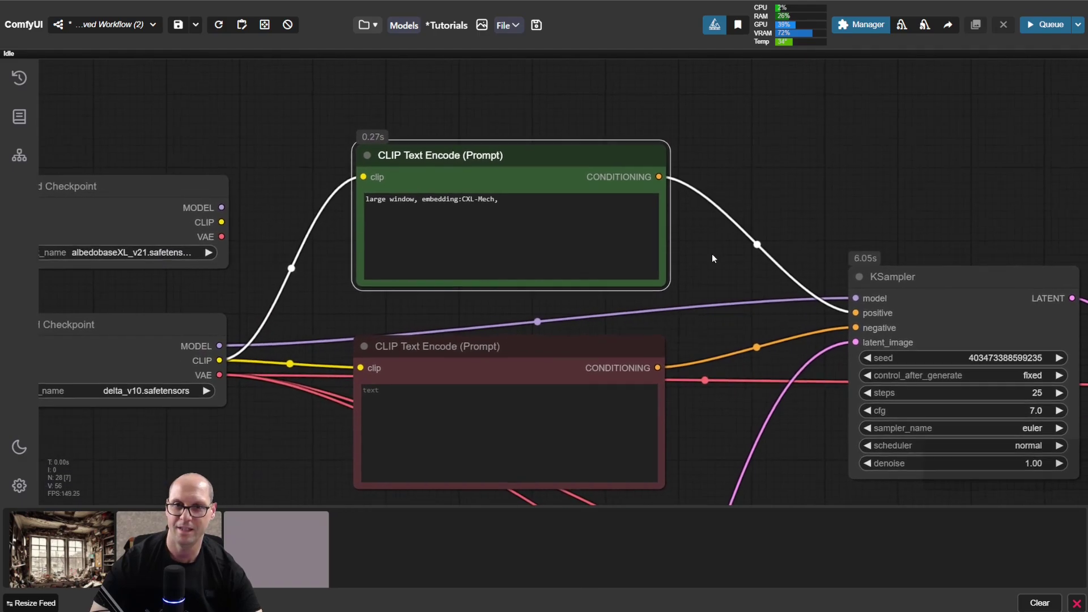
{"action": "left_click_drag", "start_coordinate": [420, 201], "coordinate": [555, 204]}
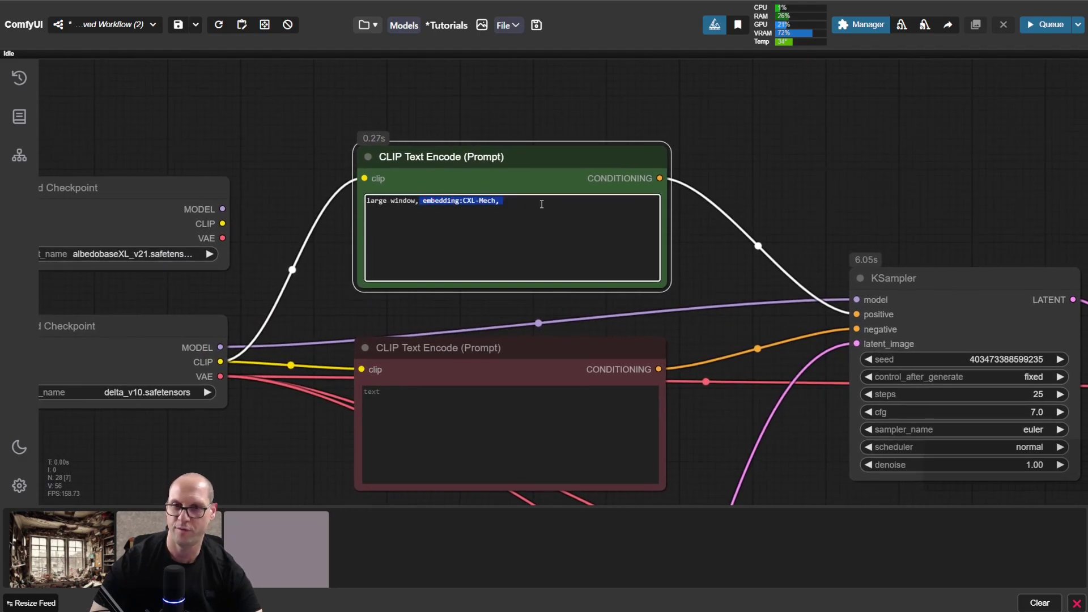
{"action": "left_click", "coordinate": [539, 204]}
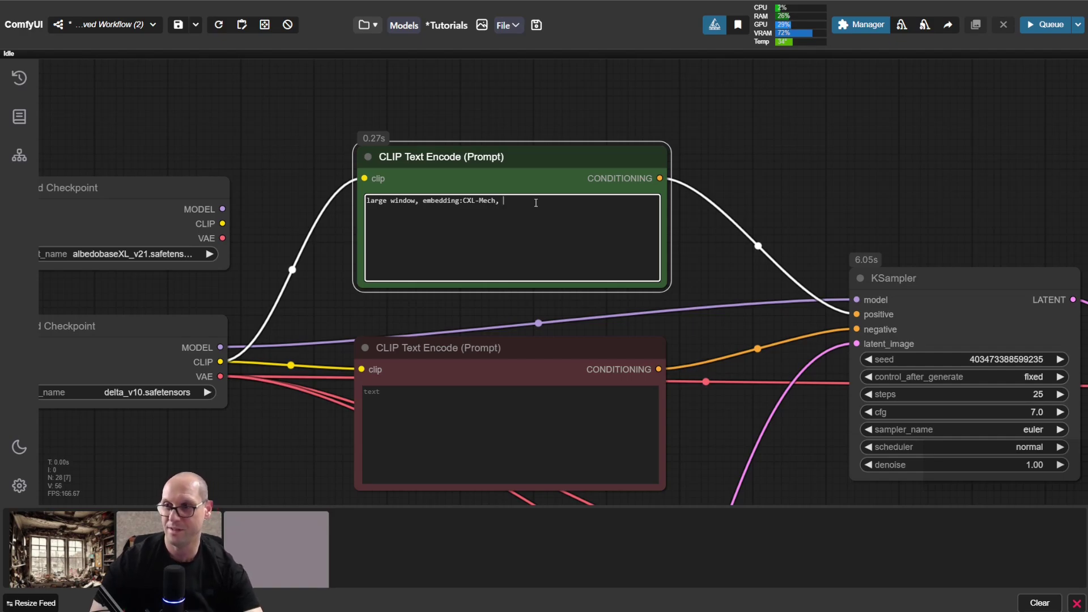
{"action": "left_click_drag", "start_coordinate": [535, 203], "coordinate": [419, 200]}
{"action": "key", "text": "BackSpace"}
View the new arched-window-over-greenery image at full size from the feed, then close it
{"action": "scroll", "coordinate": [573, 109], "scroll_direction": "right", "scroll_amount": 10}
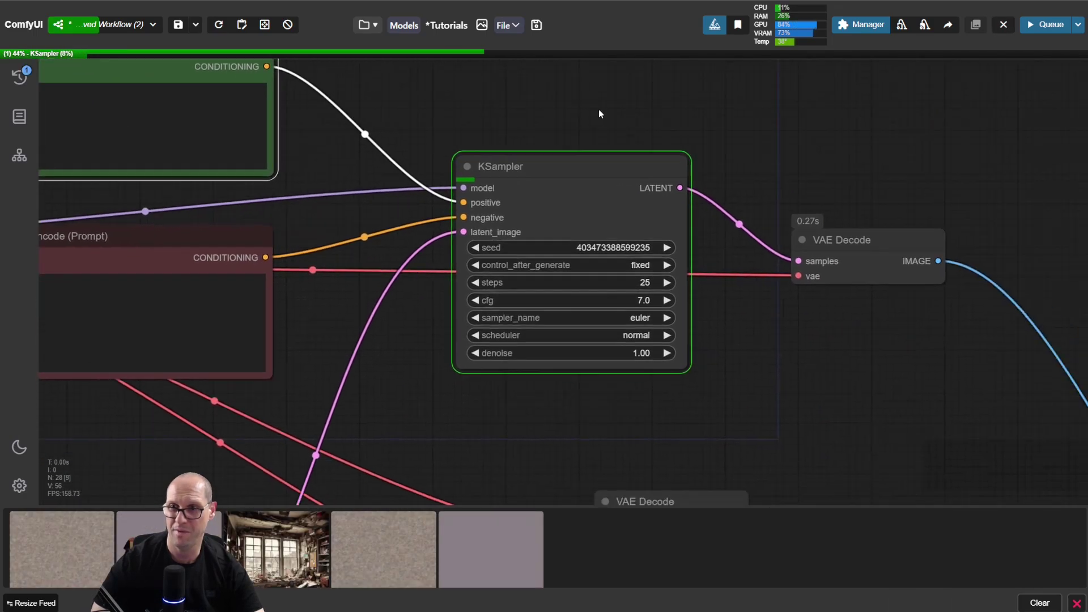
{"action": "scroll", "coordinate": [700, 131], "scroll_direction": "down", "scroll_amount": 5}
{"action": "scroll", "coordinate": [701, 130], "scroll_direction": "right", "scroll_amount": 5}
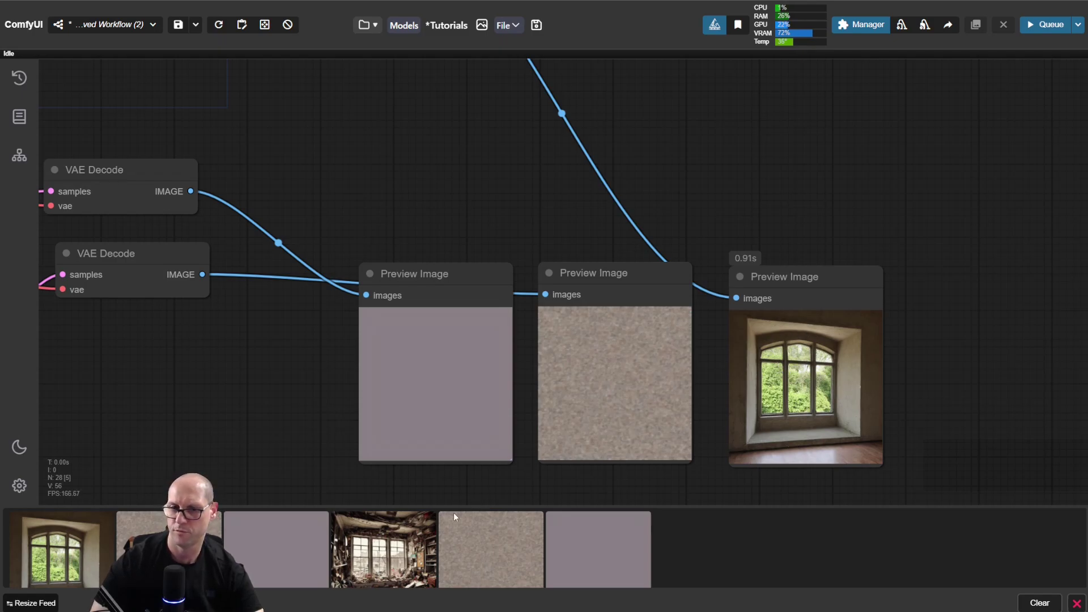
{"action": "left_click", "coordinate": [397, 561]}
{"action": "left_click", "coordinate": [71, 563]}
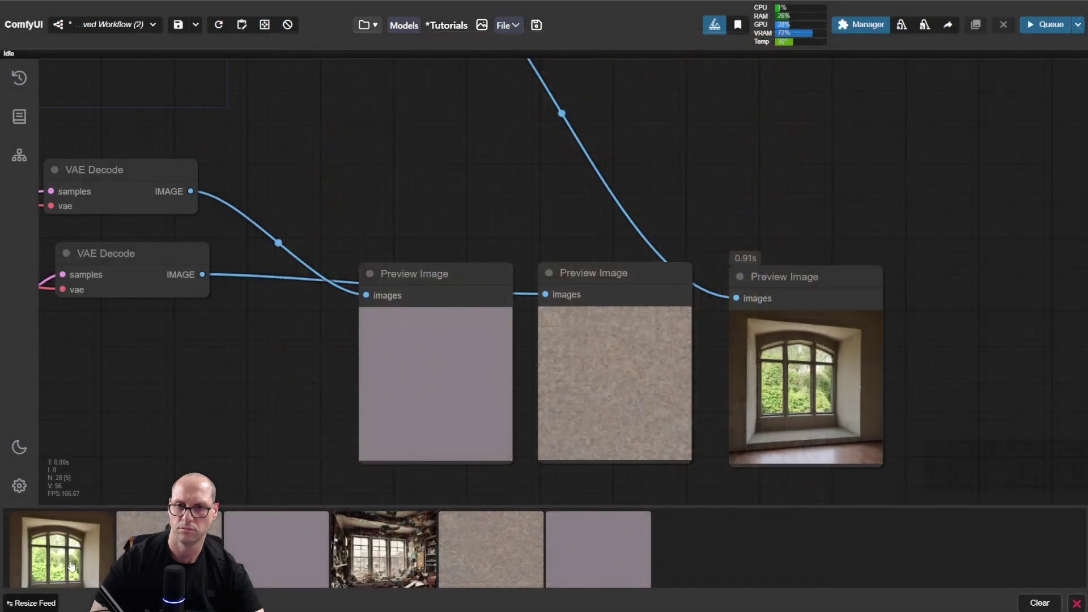
{"action": "left_click", "coordinate": [69, 560]}
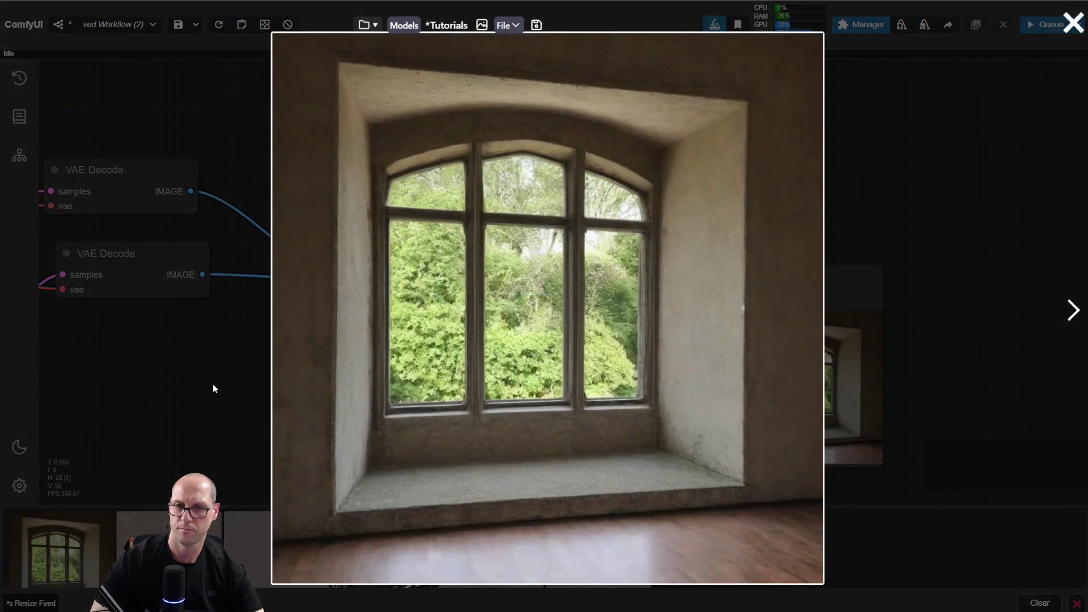
{"action": "left_click", "coordinate": [214, 388]}
{"action": "left_click_drag", "start_coordinate": [359, 188], "coordinate": [872, 318]}
{"action": "scroll", "coordinate": [658, 240], "scroll_direction": "down", "scroll_amount": 3}
{"action": "scroll", "coordinate": [872, 317], "scroll_direction": "up", "scroll_amount": 2}
Enter embedding:EasyNegative in the empty negative prompt using the 'emb' autocomplete
{"action": "left_click_drag", "start_coordinate": [624, 353], "coordinate": [532, 446]}
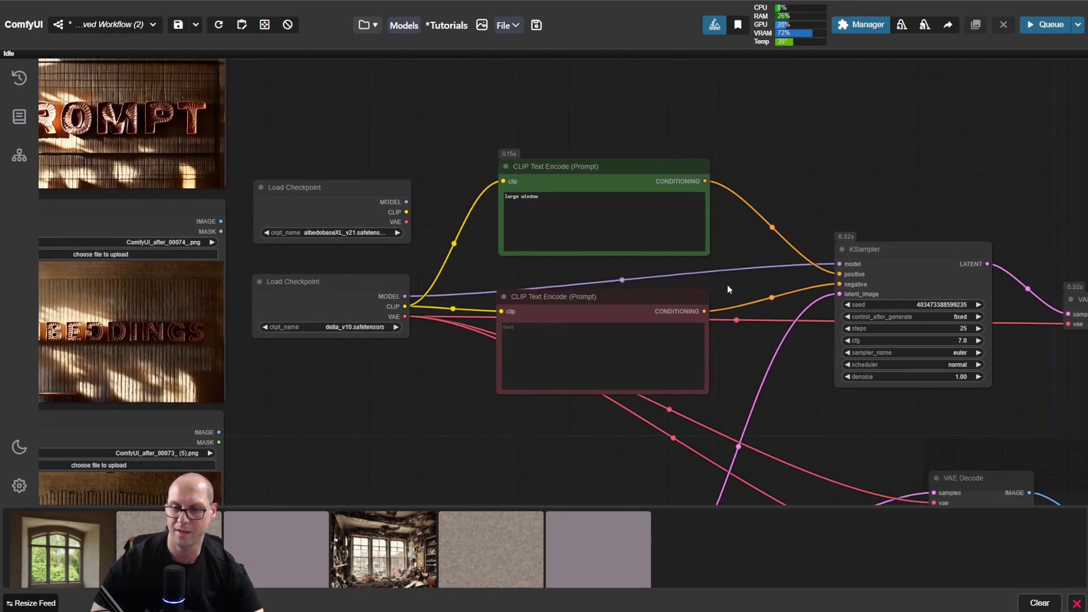
{"action": "scroll", "coordinate": [726, 280], "scroll_direction": "up", "scroll_amount": 4}
{"action": "left_click_drag", "start_coordinate": [726, 273], "coordinate": [752, 247]}
{"action": "left_click", "coordinate": [540, 370]}
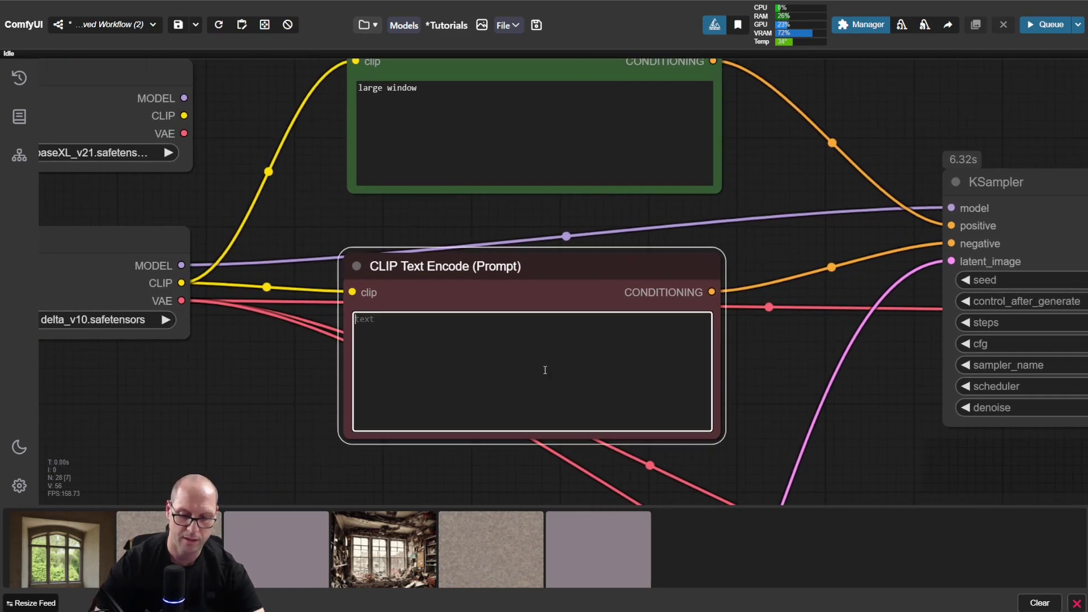
{"action": "type", "text": "embedding:EasyNegative,"}
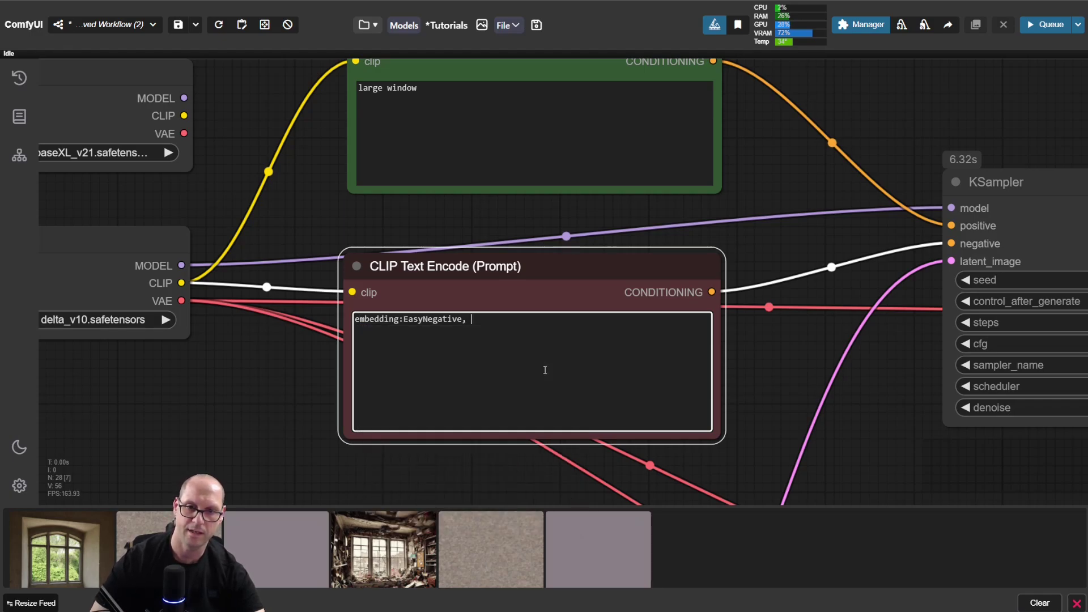
{"action": "left_click", "coordinate": [545, 376]}
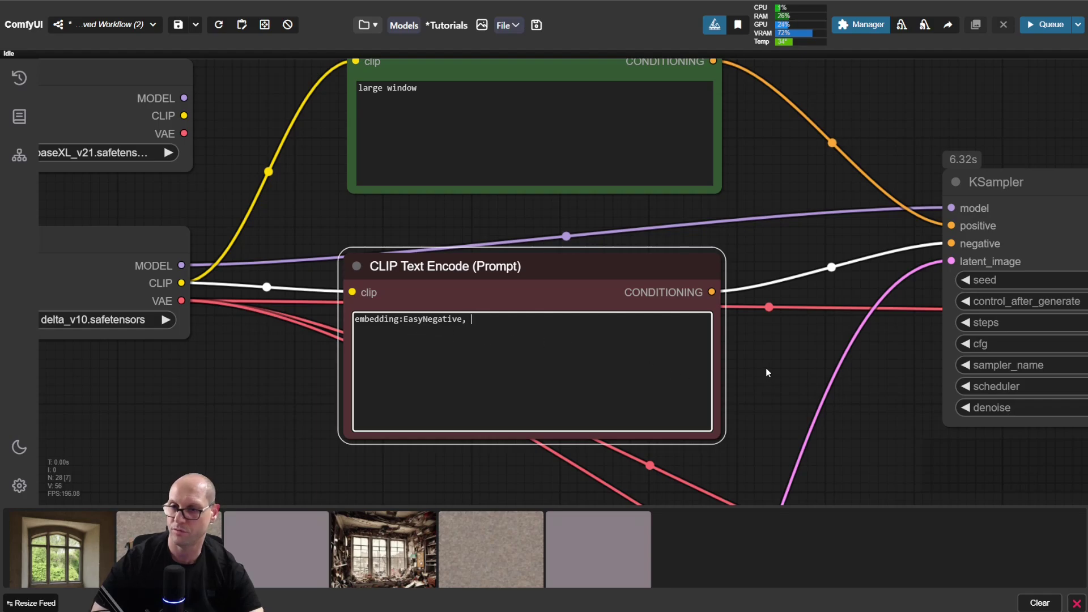
Queue a run with the EasyNegative negative prompt and centre the preview showing the cleaner window
{"action": "scroll", "coordinate": [782, 391], "scroll_direction": "down", "scroll_amount": 3}
{"action": "left_click_drag", "start_coordinate": [894, 445], "coordinate": [616, 399]}
{"action": "key", "text": "ctrl+Return"}
{"action": "left_click_drag", "start_coordinate": [989, 420], "coordinate": [539, 237]}
{"action": "left_click_drag", "start_coordinate": [965, 297], "coordinate": [815, 209]}
{"action": "left_click_drag", "start_coordinate": [927, 347], "coordinate": [875, 298]}
{"action": "scroll", "coordinate": [866, 283], "scroll_direction": "up", "scroll_amount": 6}
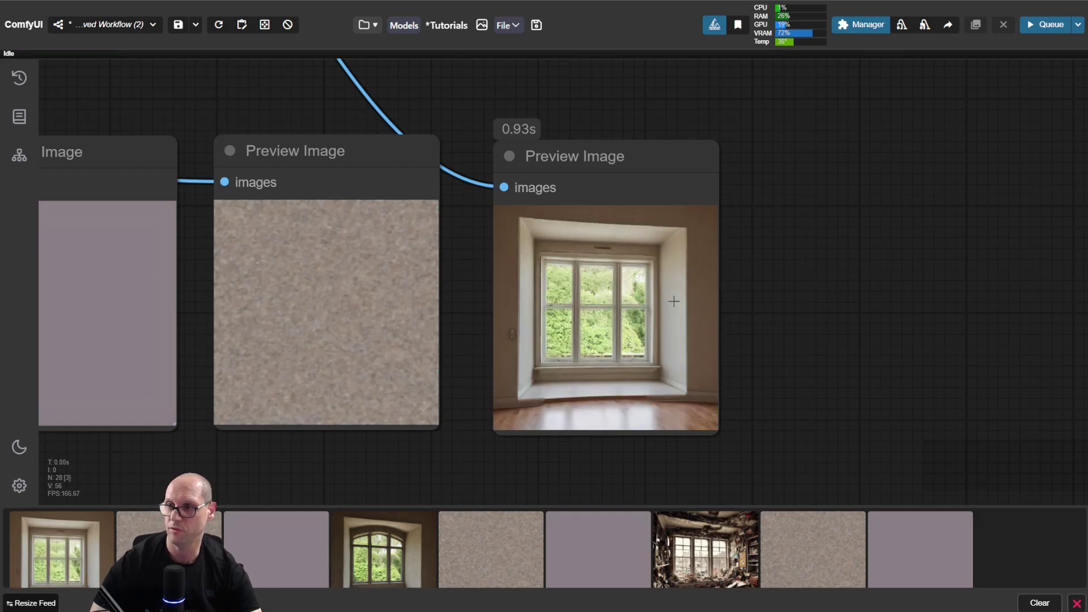
{"action": "scroll", "coordinate": [799, 284], "scroll_direction": "down", "scroll_amount": 5}
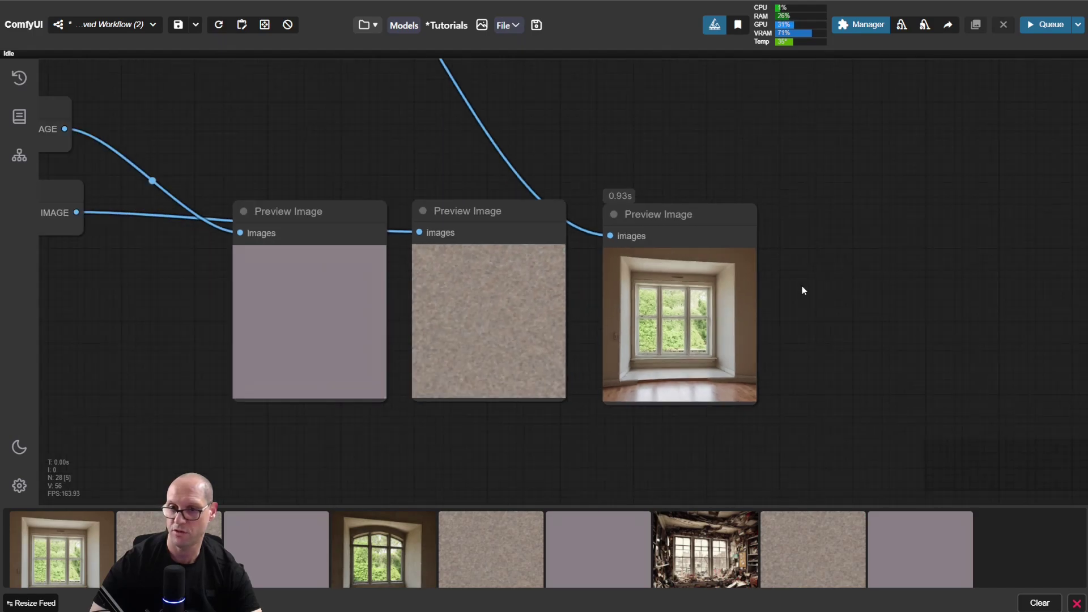
{"action": "left_click_drag", "start_coordinate": [341, 159], "coordinate": [683, 306]}
{"action": "left_click_drag", "start_coordinate": [387, 189], "coordinate": [753, 355]}
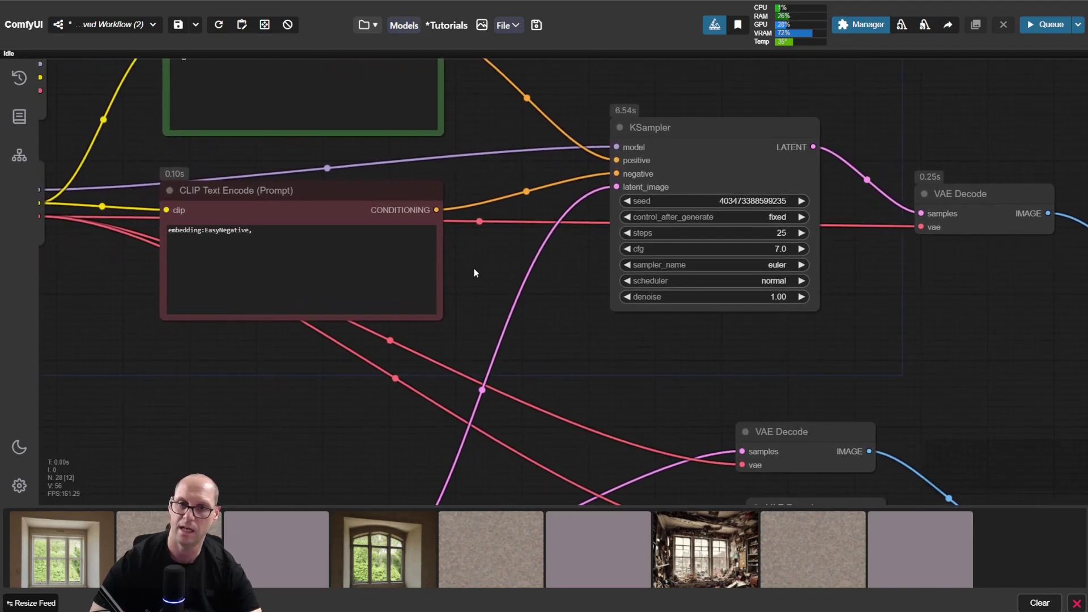
{"action": "left_click_drag", "start_coordinate": [476, 269], "coordinate": [647, 333]}
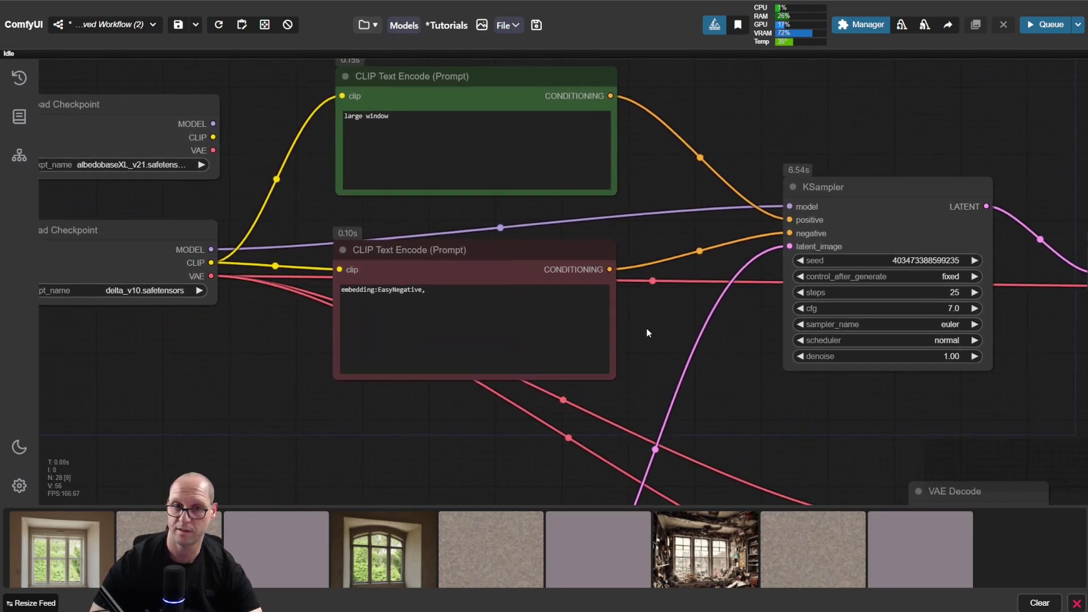
{"action": "left_click_drag", "start_coordinate": [498, 293], "coordinate": [337, 295]}
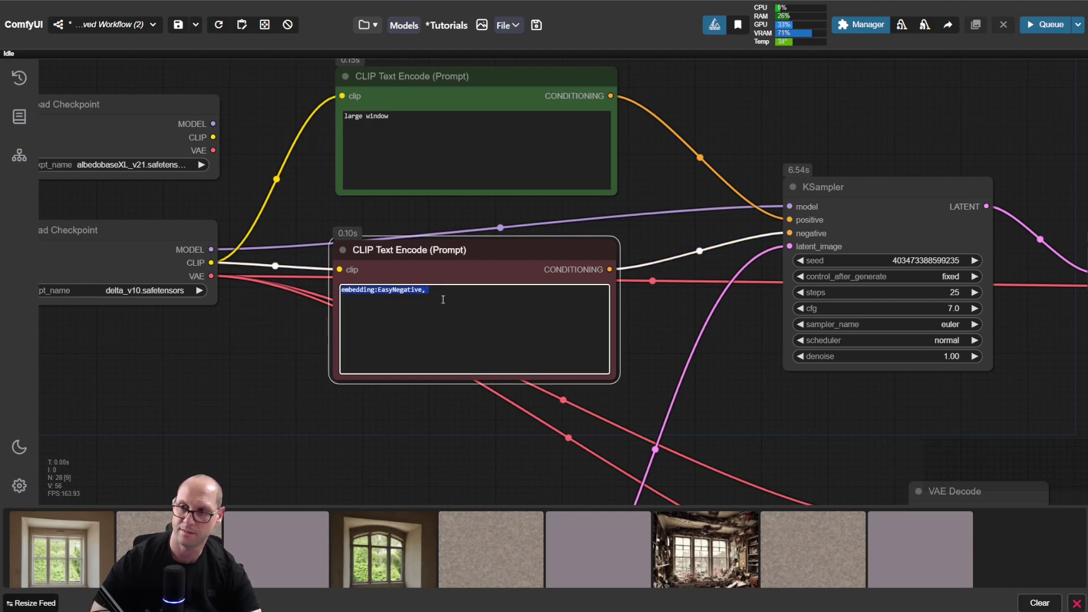
{"action": "left_click", "coordinate": [467, 202]}
{"action": "left_click", "coordinate": [478, 145]}
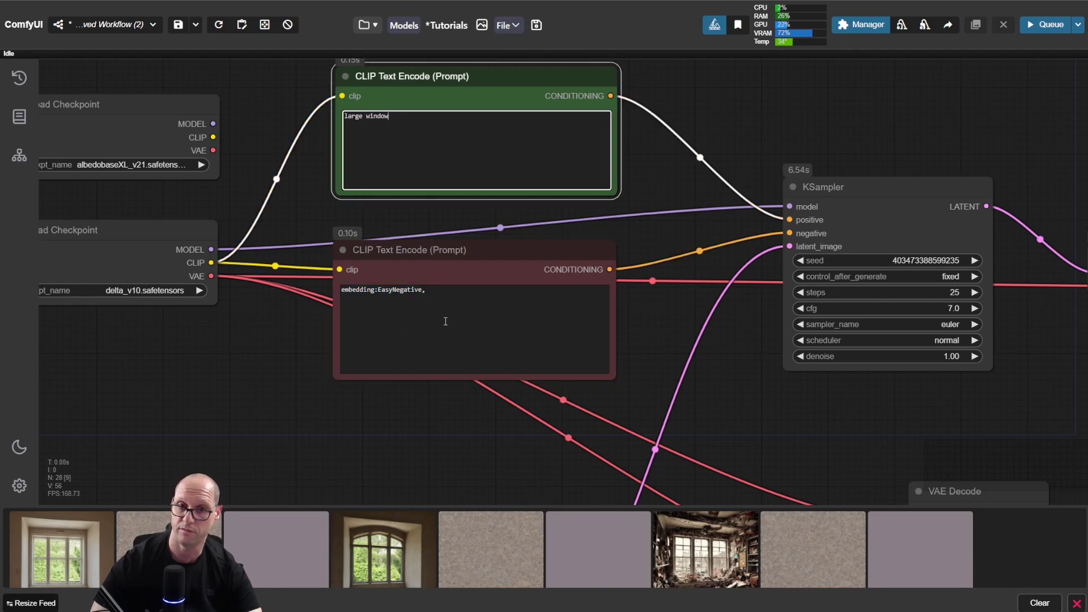
{"action": "left_click", "coordinate": [463, 310]}
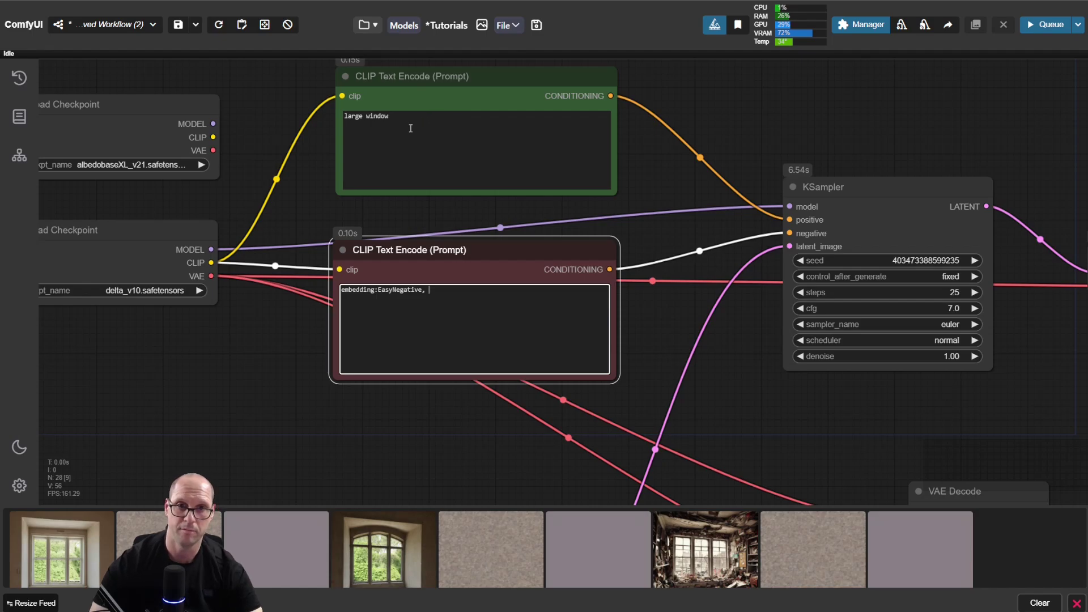
{"action": "left_click_drag", "start_coordinate": [224, 368], "coordinate": [608, 334]}
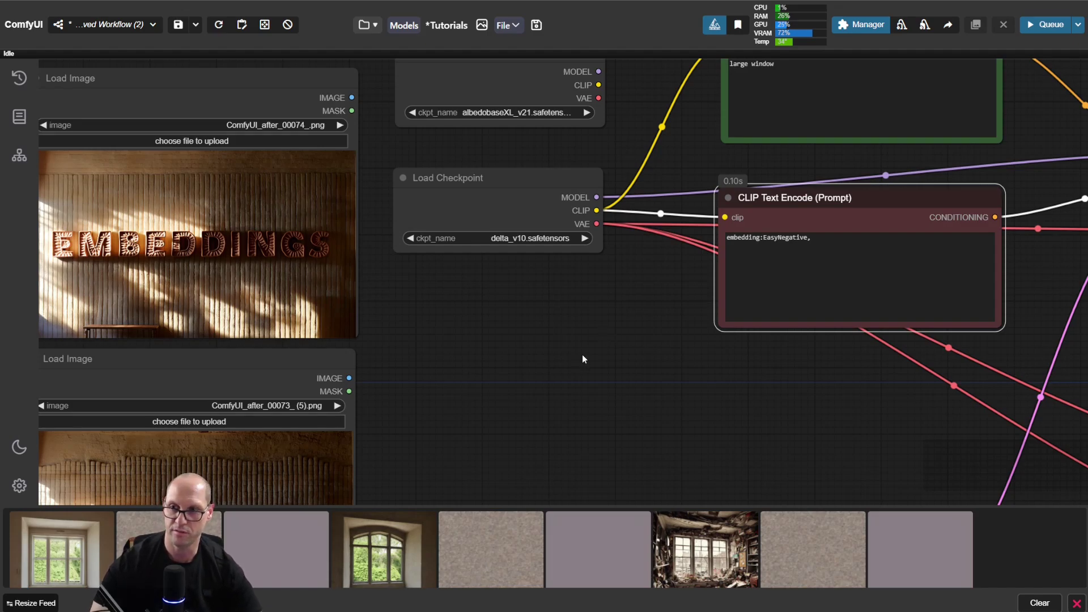
{"action": "left_click_drag", "start_coordinate": [802, 361], "coordinate": [741, 451]}
{"action": "left_click", "coordinate": [753, 166]}
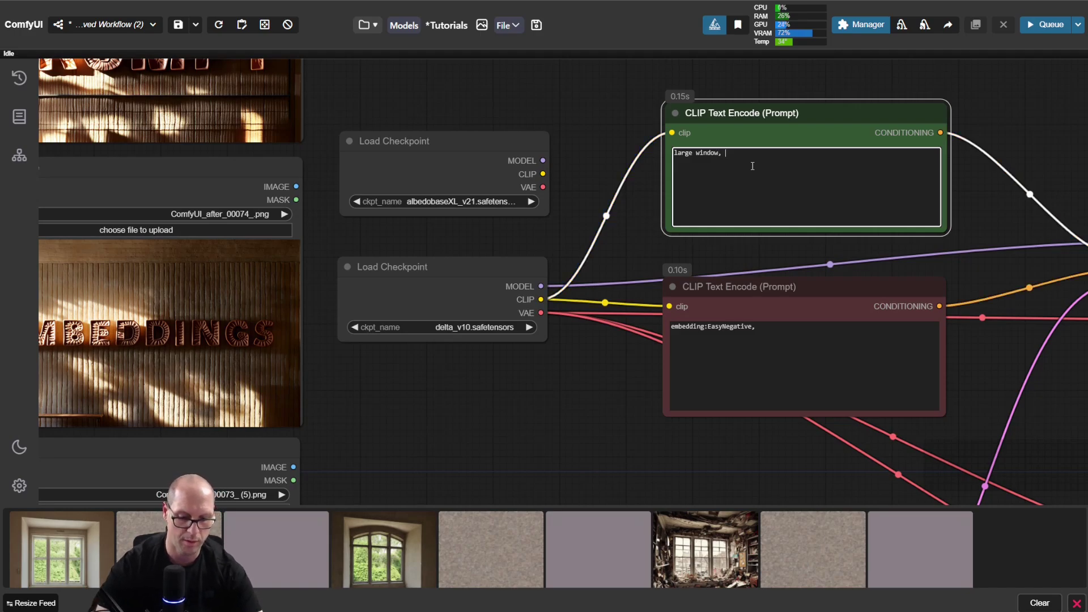
{"action": "type", "text": "bed "}
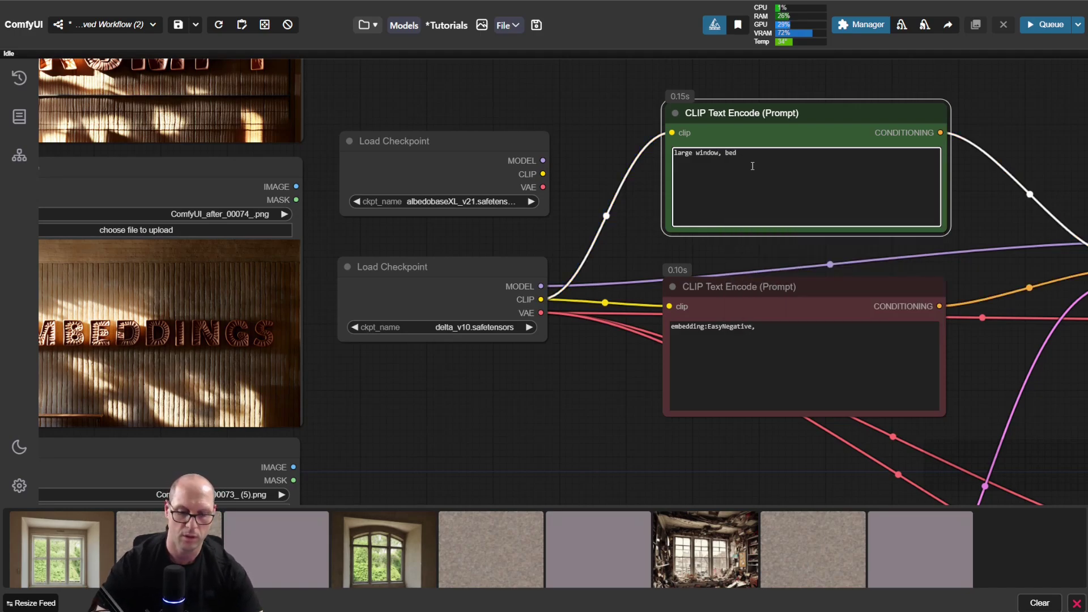
{"action": "type", "text": "room,"}
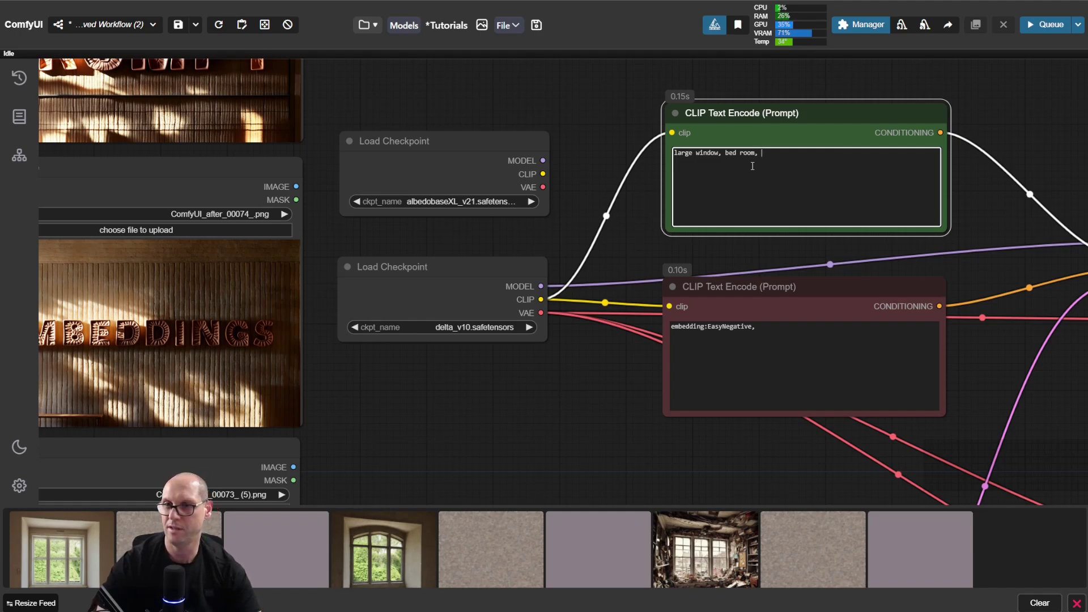
{"action": "key", "text": "BackSpace"}
{"action": "key", "text": "BackSpace"}
{"action": "key", "text": "BackSpace"}
{"action": "key", "text": "BackSpace"}
{"action": "key", "text": "BackSpace"}
{"action": "key", "text": "BackSpace"}
{"action": "key", "text": "BackSpace"}
{"action": "key", "text": "BackSpace"}
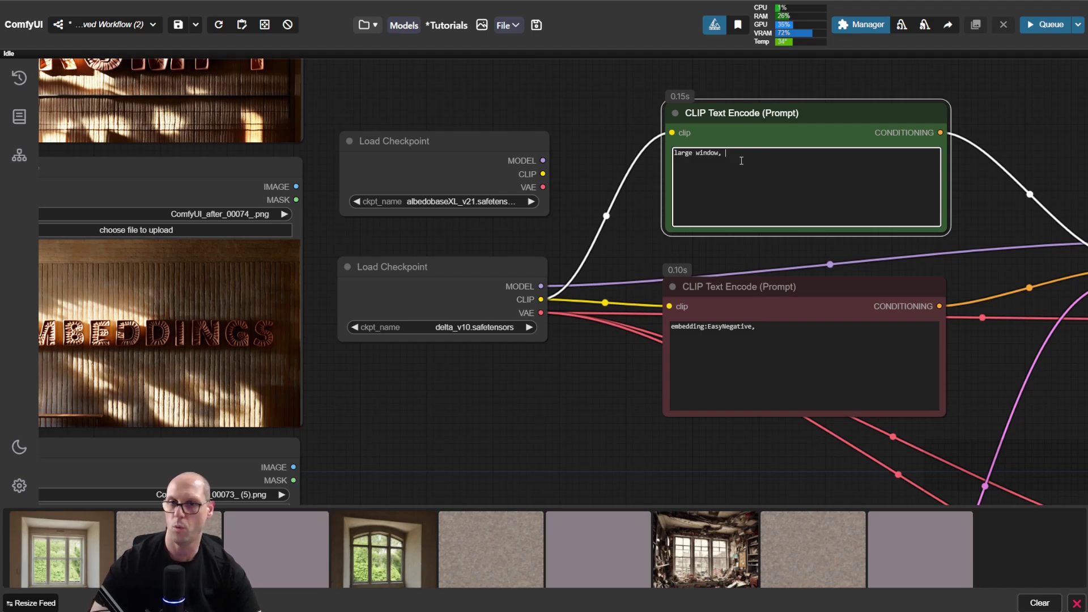
Save the workflow and pan toward the WILDCARDS image
{"action": "scroll", "coordinate": [612, 154], "scroll_direction": "down", "scroll_amount": 3}
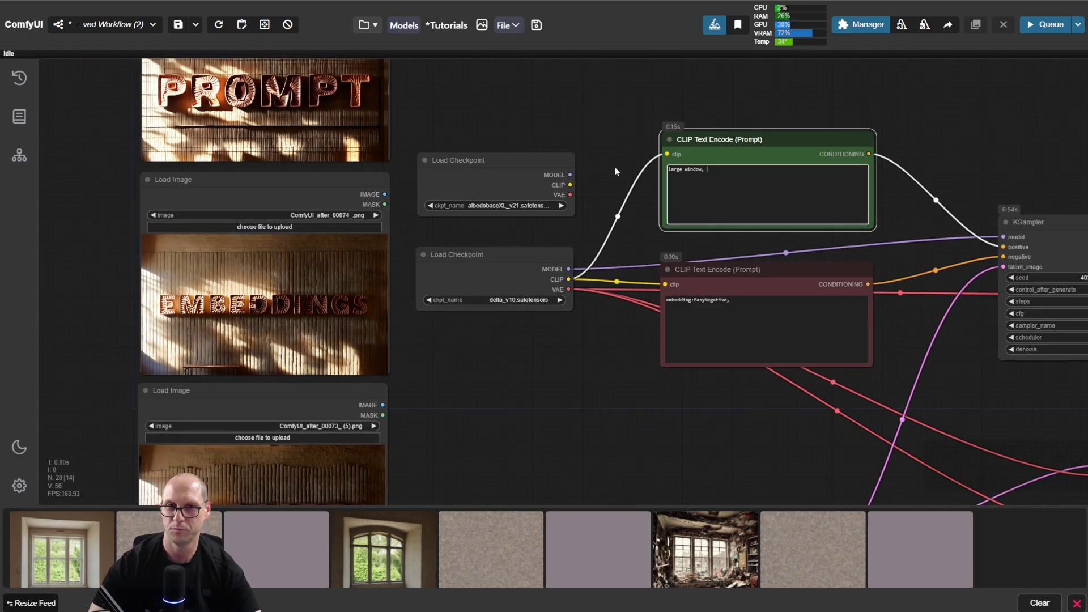
{"action": "left_click", "coordinate": [536, 25]}
{"action": "scroll", "coordinate": [602, 162], "scroll_direction": "down", "scroll_amount": 3}
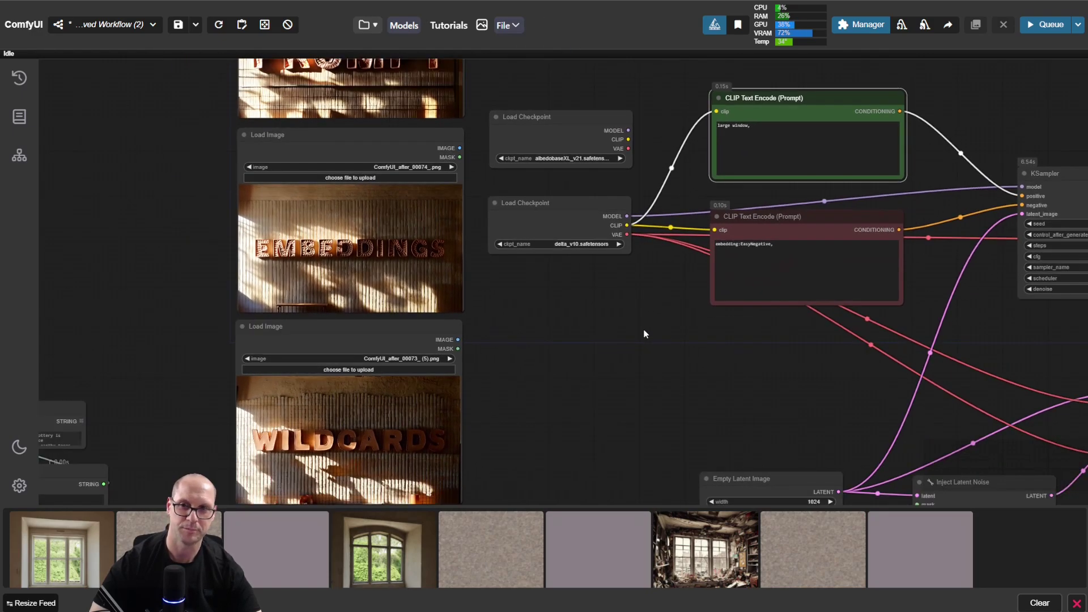
{"action": "left_click_drag", "start_coordinate": [562, 401], "coordinate": [646, 285]}
{"action": "scroll", "coordinate": [338, 290], "scroll_direction": "up", "scroll_amount": 5}
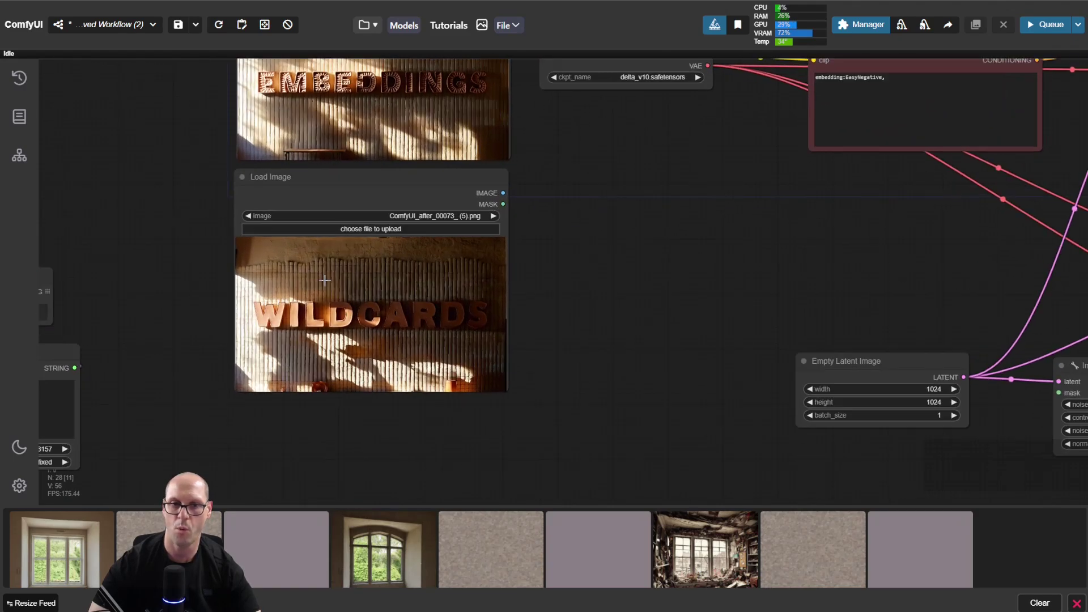
{"action": "scroll", "coordinate": [322, 275], "scroll_direction": "up", "scroll_amount": 2}
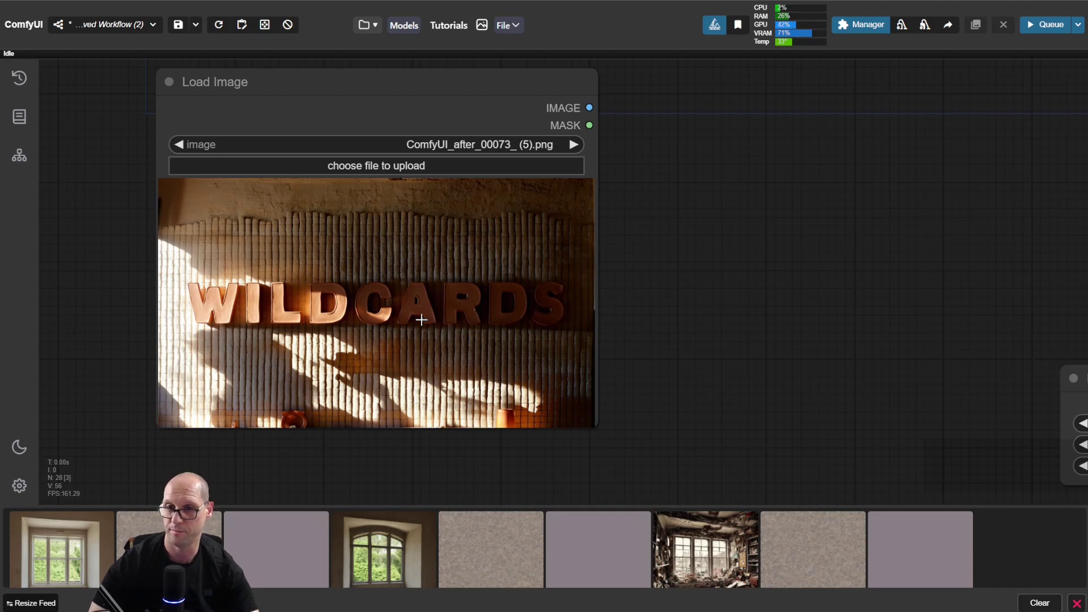
{"action": "scroll", "coordinate": [421, 320], "scroll_direction": "down", "scroll_amount": 5}
Box-select the U-NAI Get Text and Wildcard Processor (Mikey) nodes and move them beside the prompt nodes
{"action": "mouse_move", "coordinate": [202, 396]}
{"action": "left_mouse_down"}
{"action": "mouse_move", "coordinate": [318, 323]}
{"action": "mouse_move", "coordinate": [367, 311]}
{"action": "mouse_move", "coordinate": [389, 323]}
{"action": "mouse_move", "coordinate": [377, 332]}
{"action": "left_mouse_up"}
{"action": "left_click_drag", "start_coordinate": [330, 187], "coordinate": [230, 333]}
{"action": "left_click_drag", "start_coordinate": [121, 303], "coordinate": [812, 211]}
{"action": "left_click_drag", "start_coordinate": [838, 383], "coordinate": [464, 477]}
{"action": "left_click", "coordinate": [696, 298]}
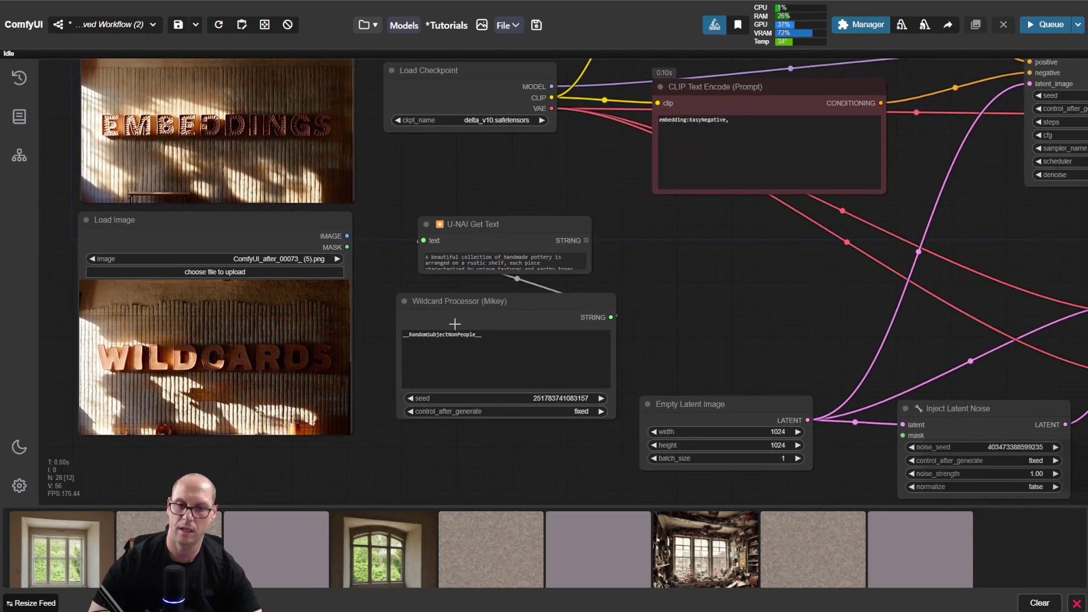
{"action": "mouse_move", "coordinate": [500, 224]}
{"action": "left_mouse_down"}
{"action": "mouse_move", "coordinate": [494, 210]}
{"action": "mouse_move", "coordinate": [486, 219]}
{"action": "left_mouse_up"}
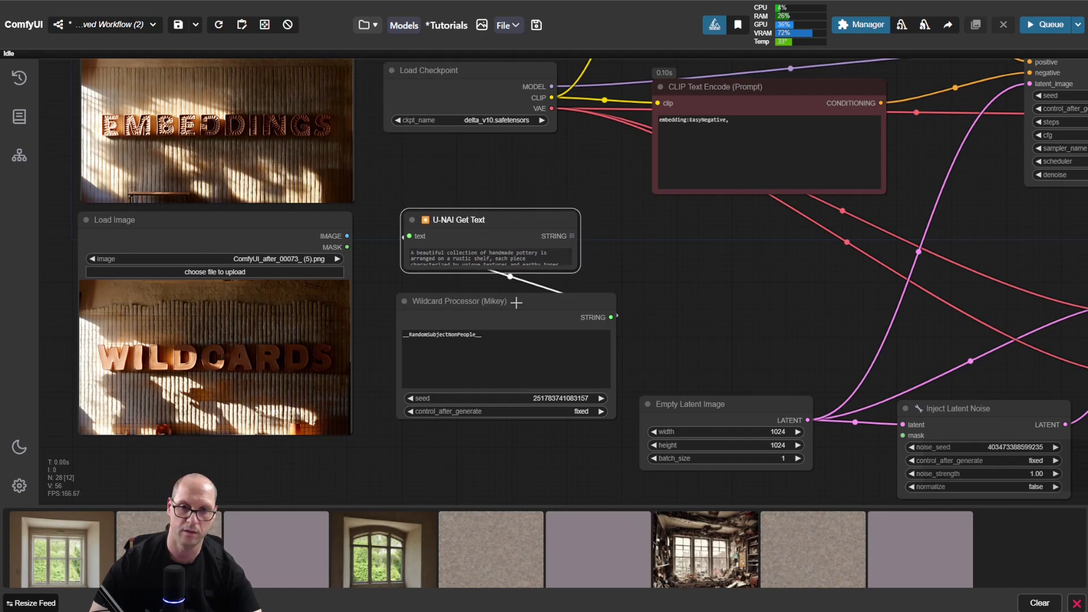
{"action": "left_click", "coordinate": [860, 24]}
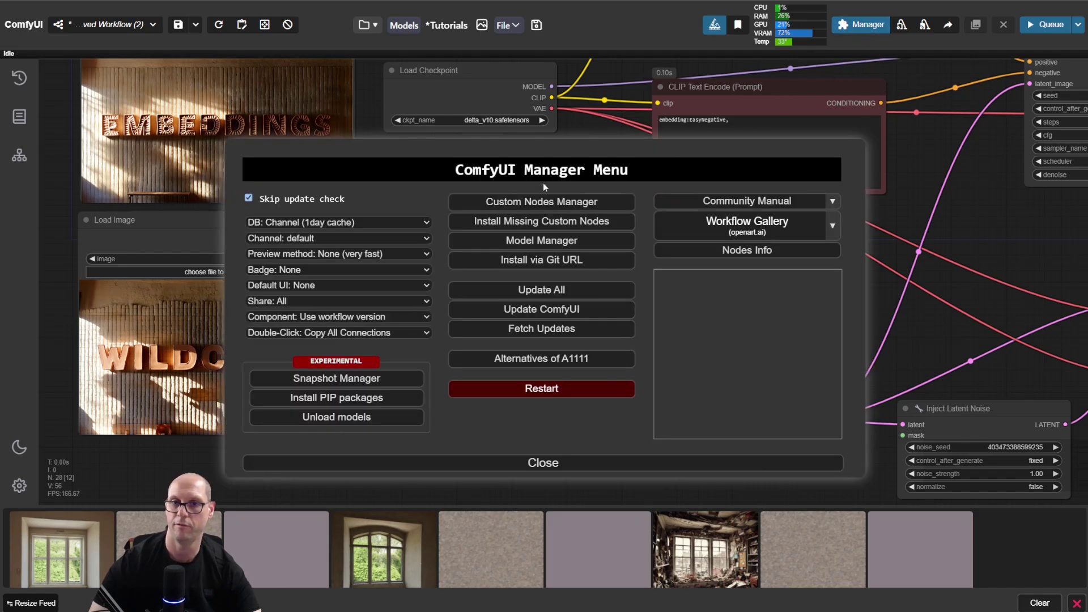
{"action": "left_click", "coordinate": [541, 202]}
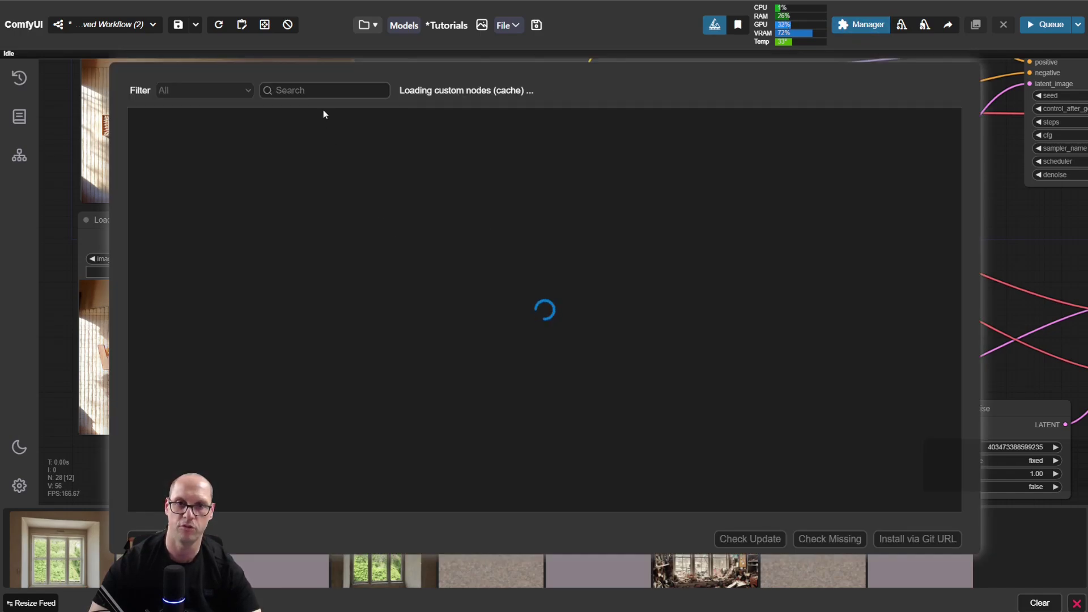
{"action": "left_click", "coordinate": [322, 90]}
{"action": "type", "text": "mik"}
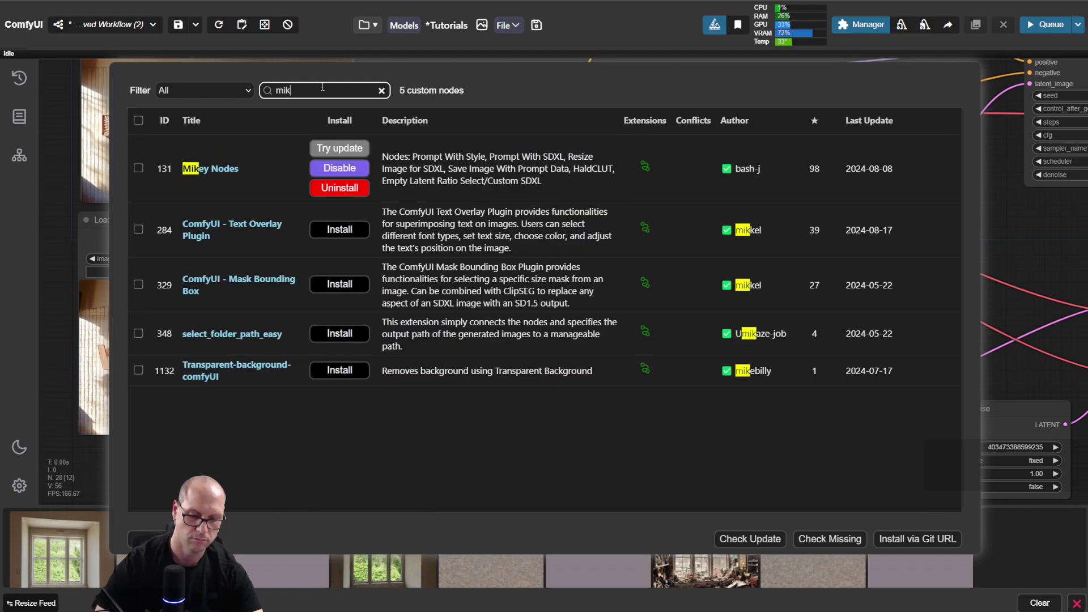
{"action": "type", "text": "ey"}
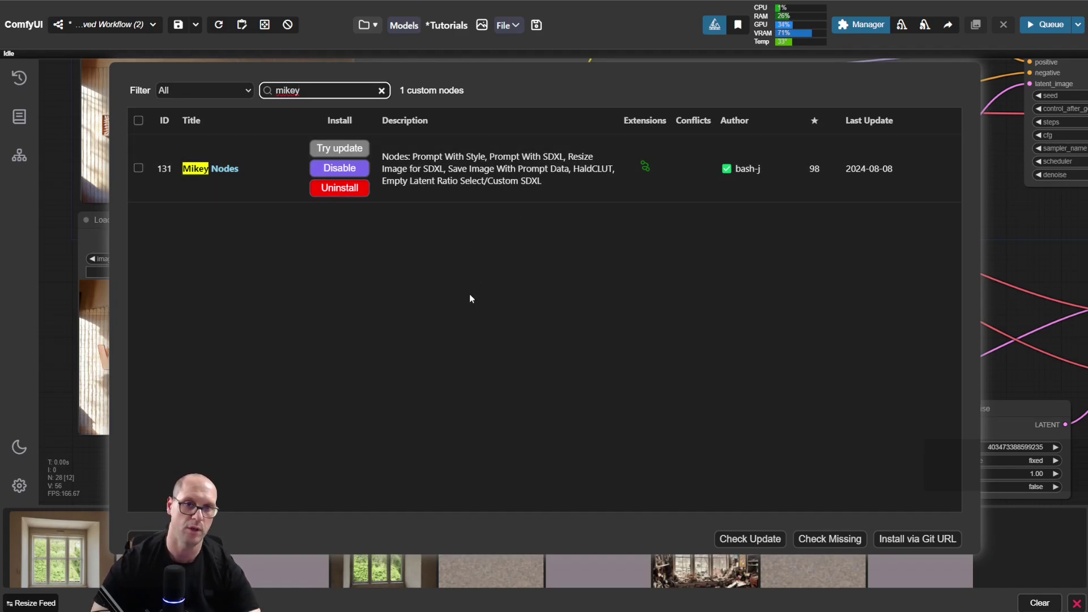
{"action": "key", "text": "Escape"}
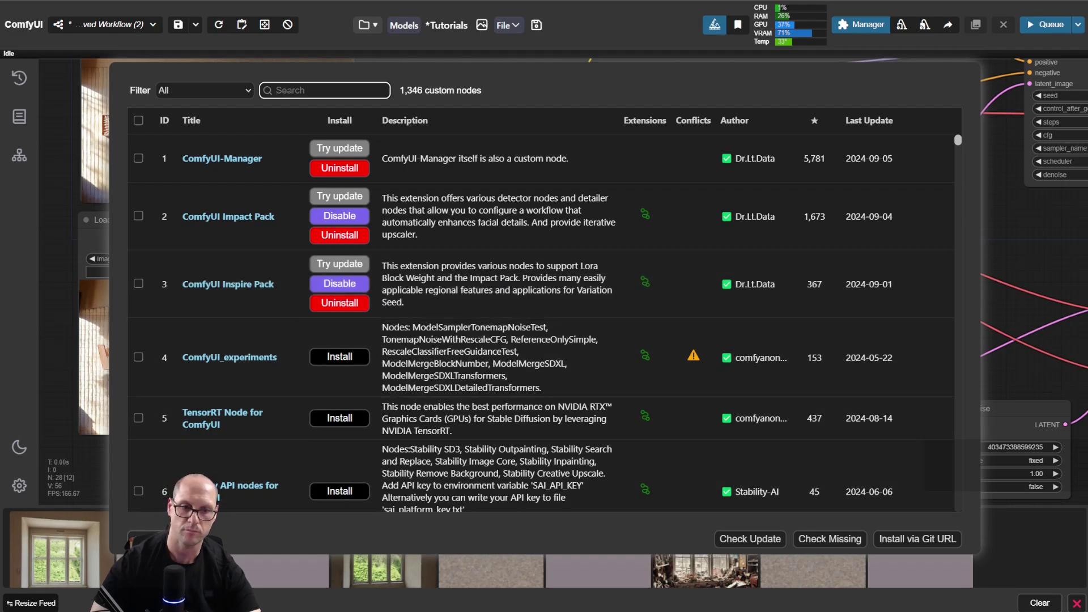
{"action": "key", "text": "Escape"}
{"action": "left_click", "coordinate": [542, 462]}
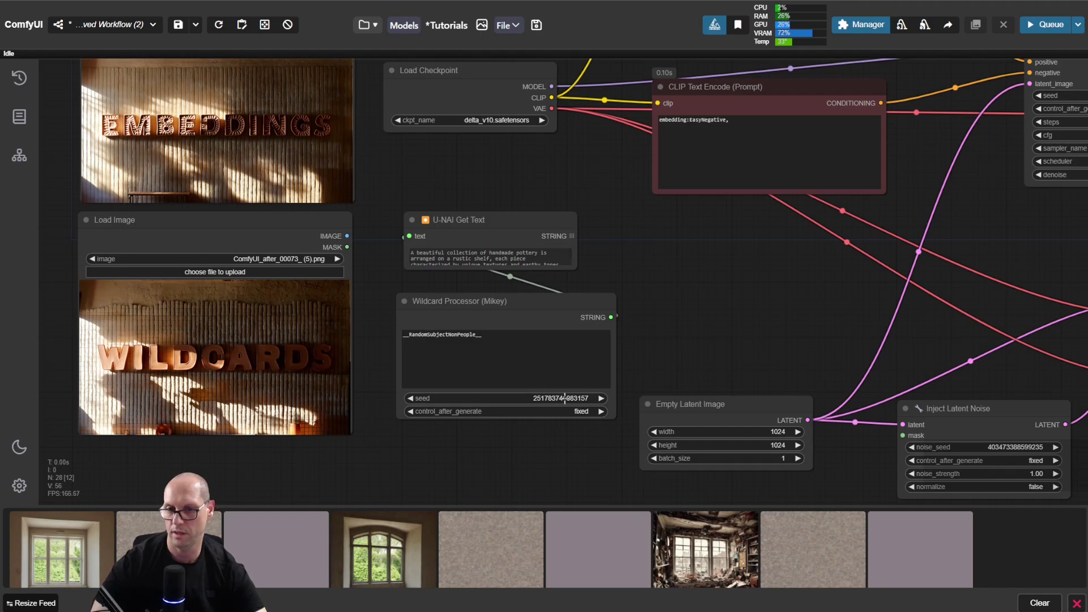
Keep the seed fixed, then resize U-NAI Get Text until its full pottery prompt shows
{"action": "left_click", "coordinate": [581, 412]}
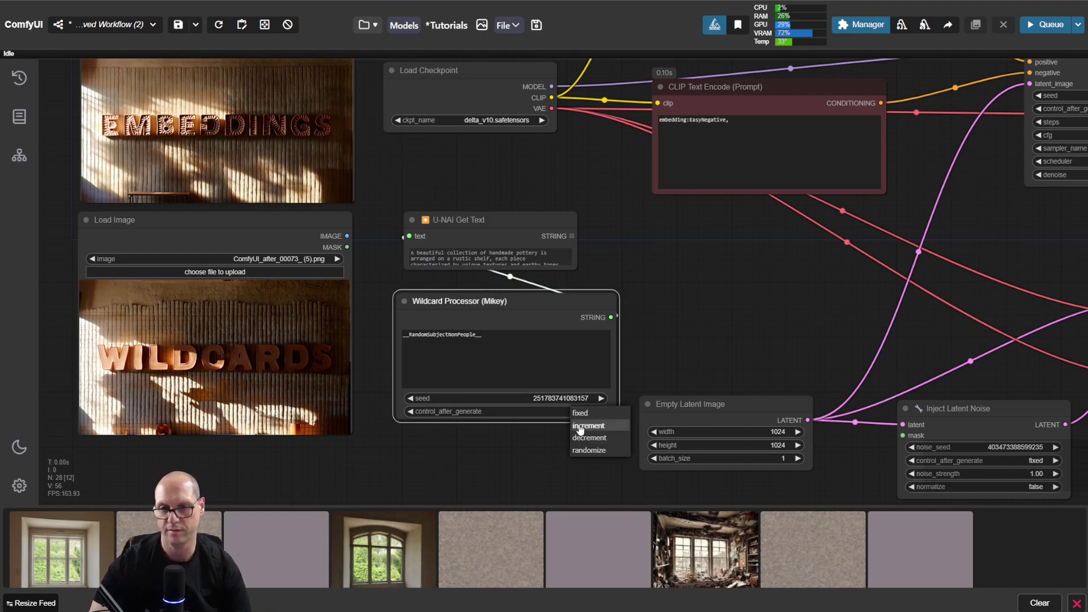
{"action": "left_click", "coordinate": [545, 453]}
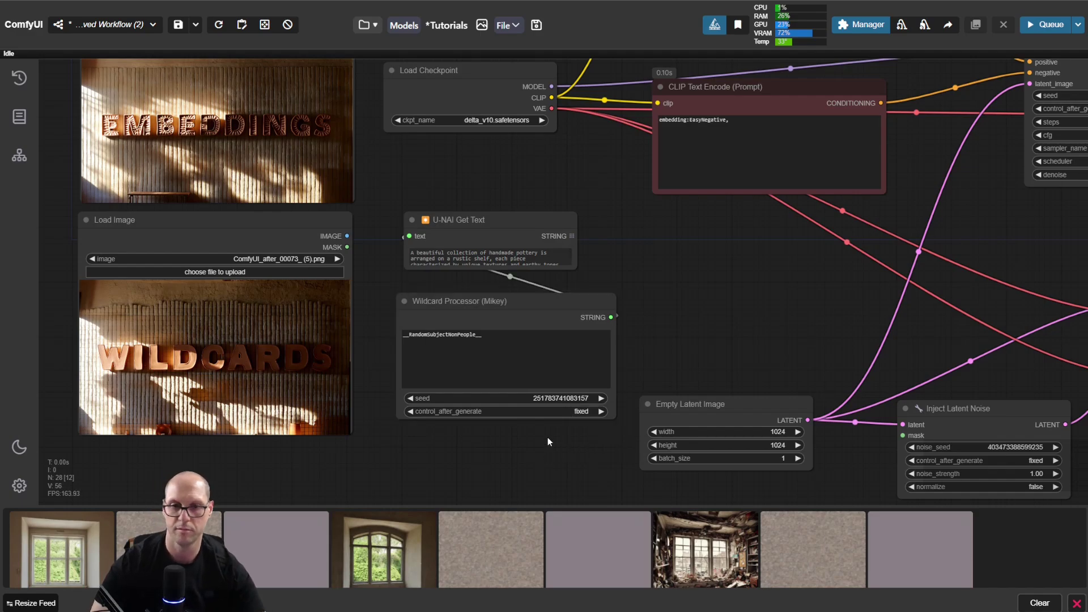
{"action": "scroll", "coordinate": [660, 284], "scroll_direction": "up", "scroll_amount": 1}
{"action": "left_click_drag", "start_coordinate": [563, 233], "coordinate": [546, 183]}
{"action": "left_click_drag", "start_coordinate": [559, 234], "coordinate": [614, 294]}
{"action": "left_click_drag", "start_coordinate": [558, 191], "coordinate": [561, 185]}
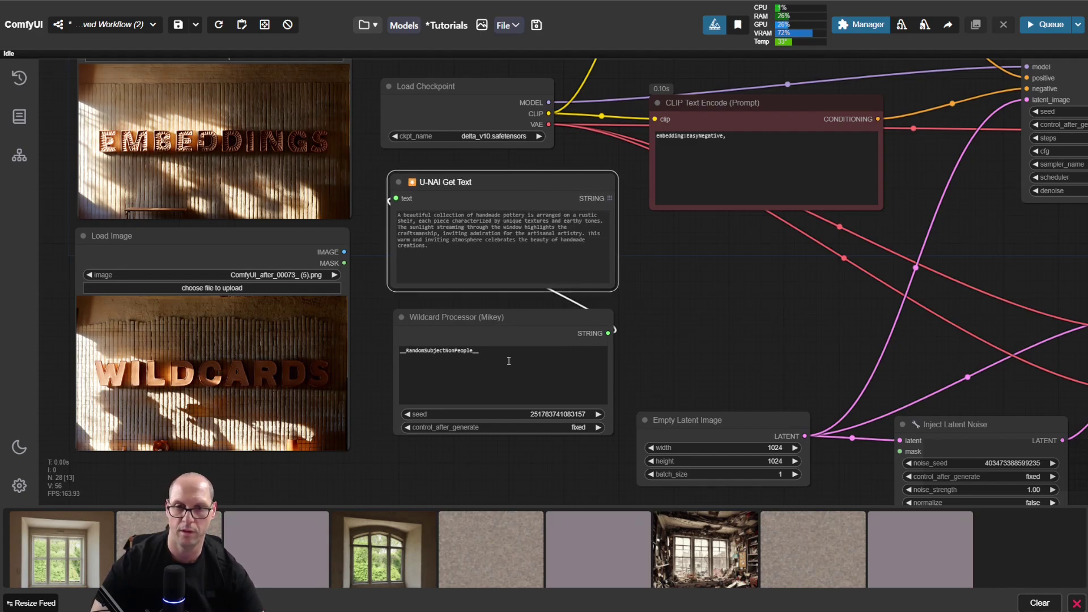
{"action": "scroll", "coordinate": [698, 339], "scroll_direction": "up", "scroll_amount": 8}
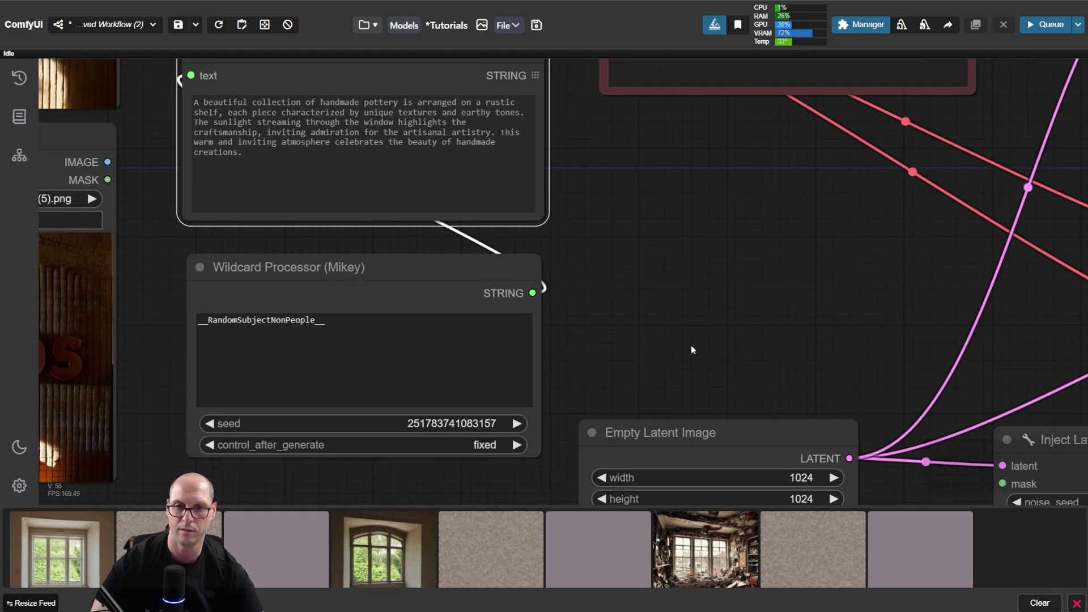
{"action": "left_click_drag", "start_coordinate": [610, 345], "coordinate": [806, 238]}
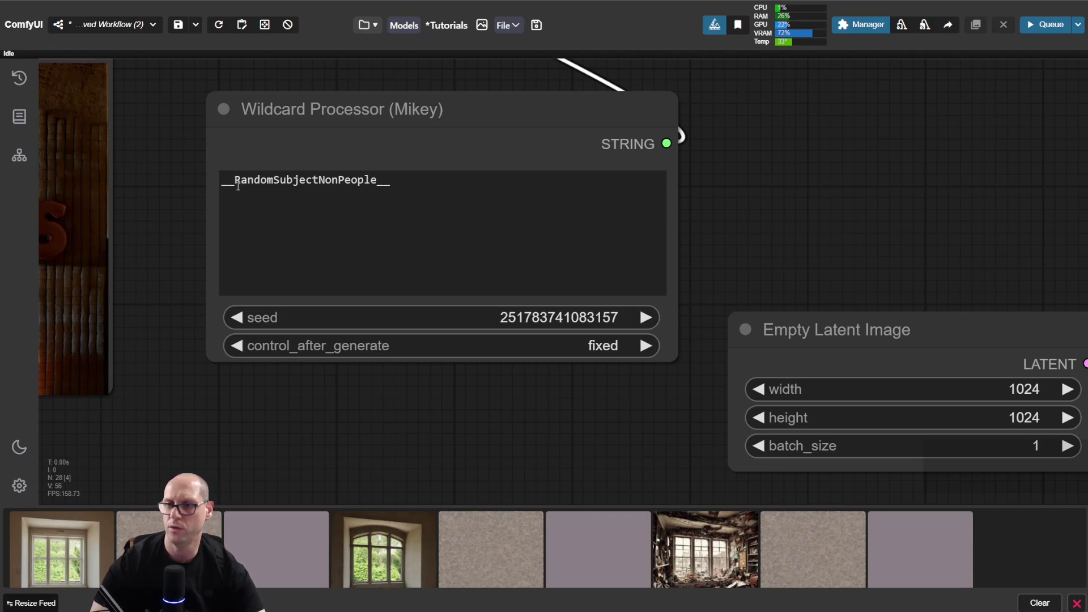
Retype the Wildcard Processor prompt as __RandomSubjectNonPeople__ with the wildcard autocomplete
{"action": "left_click_drag", "start_coordinate": [233, 180], "coordinate": [376, 178]}
{"action": "key", "text": "ctrl+c"}
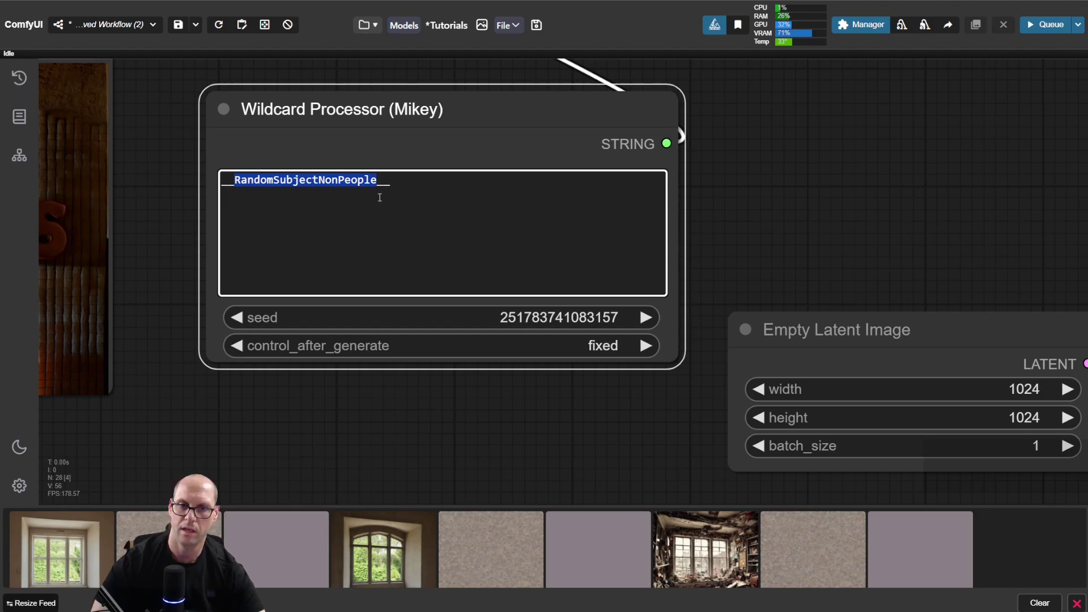
{"action": "left_click", "coordinate": [392, 182]}
{"action": "key", "text": "ctrl+a"}
{"action": "key", "text": "BackSpace"}
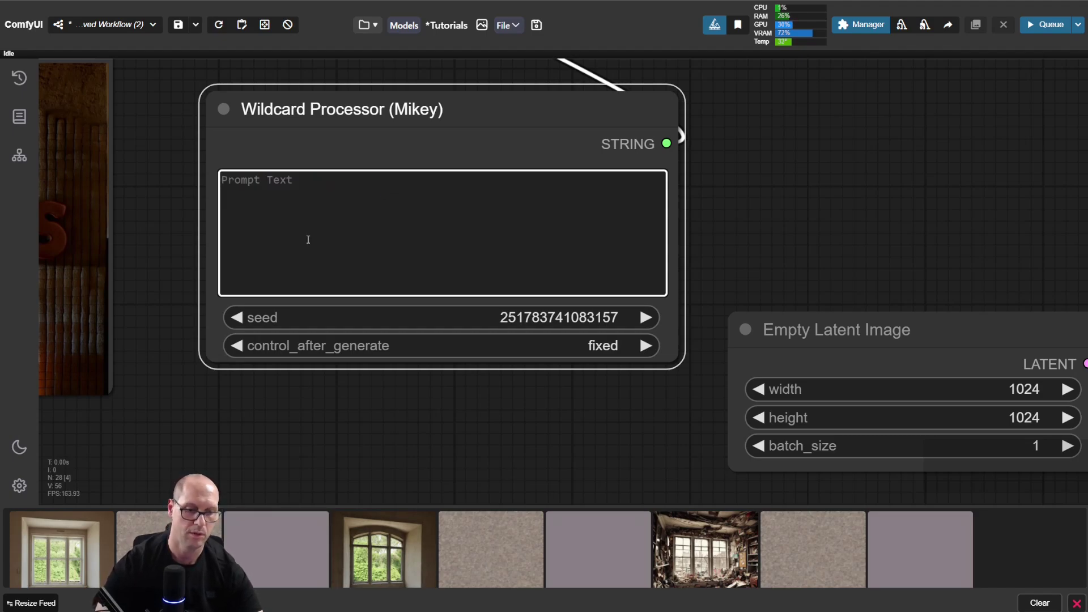
{"action": "type", "text": "__"}
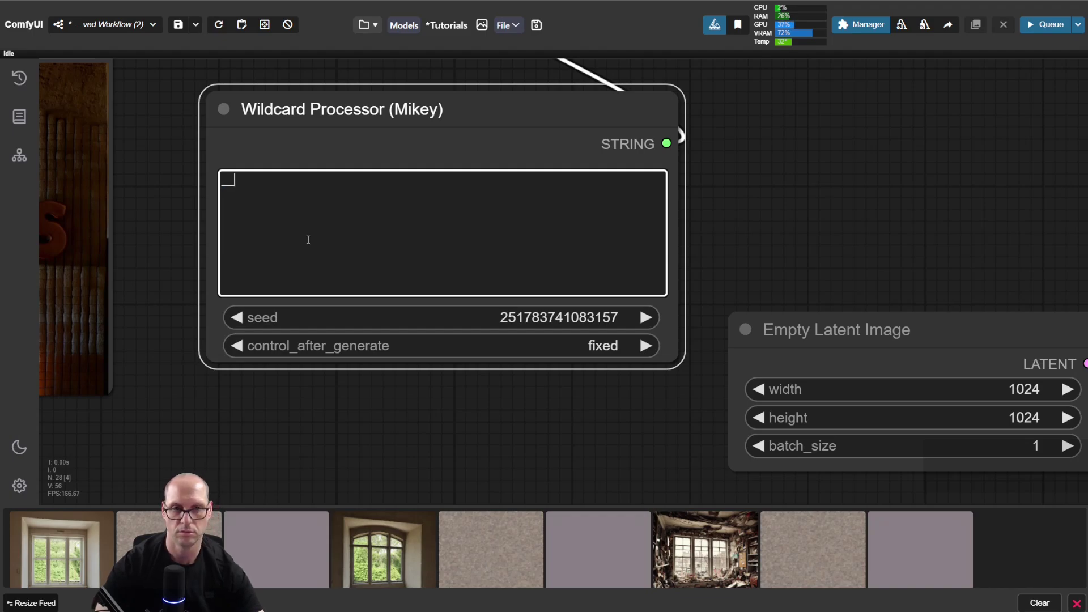
{"action": "key", "text": "ctrl+v"}
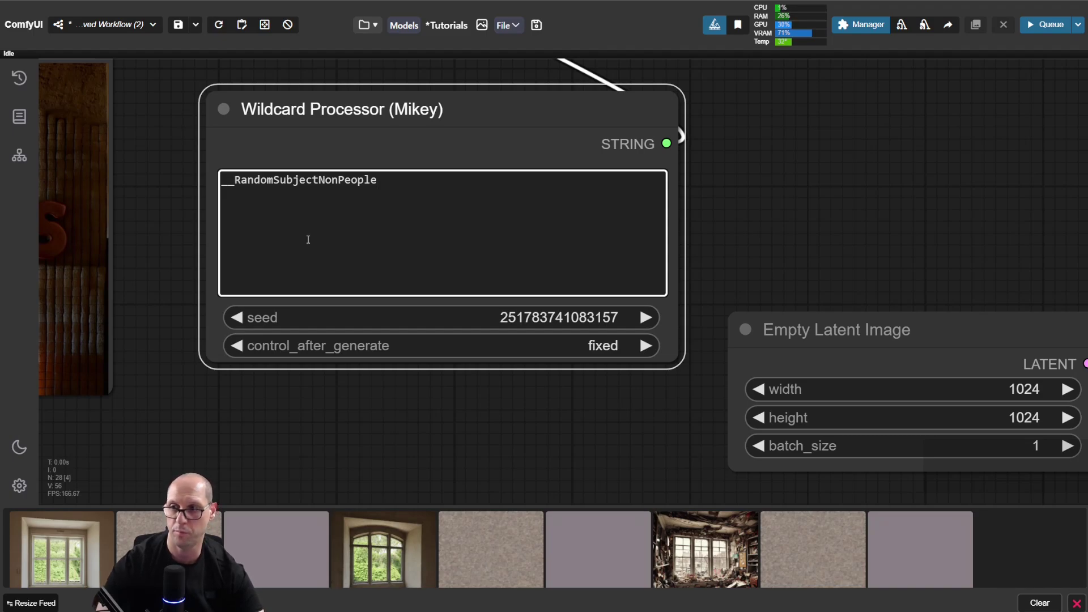
{"action": "type", "text": "__"}
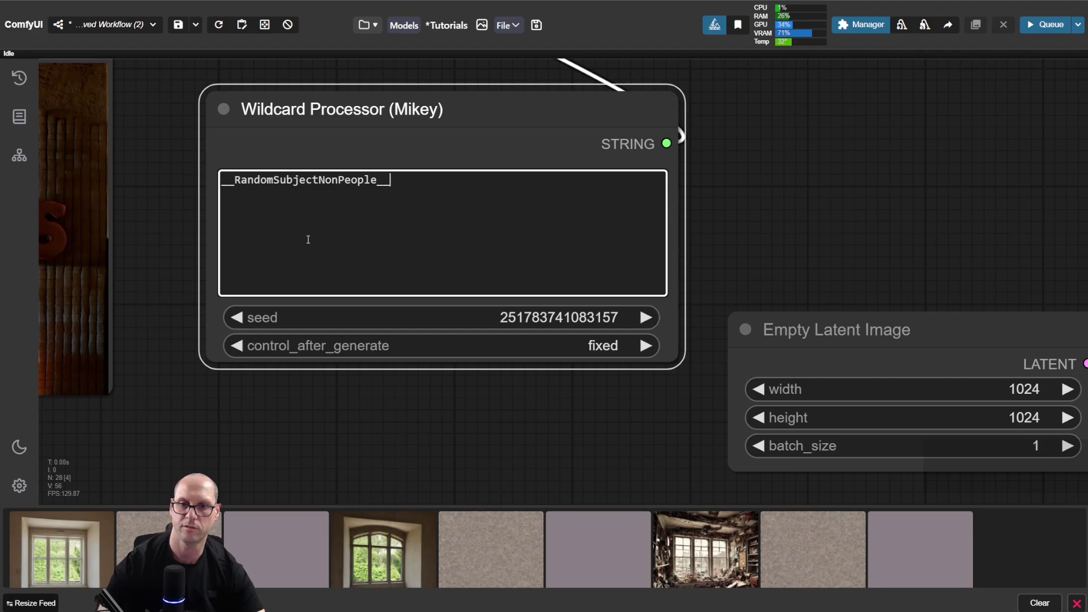
Set the Wildcard Processor (Mikey) seed to 0
{"action": "left_click", "coordinate": [558, 315]}
{"action": "type", "text": "0"}
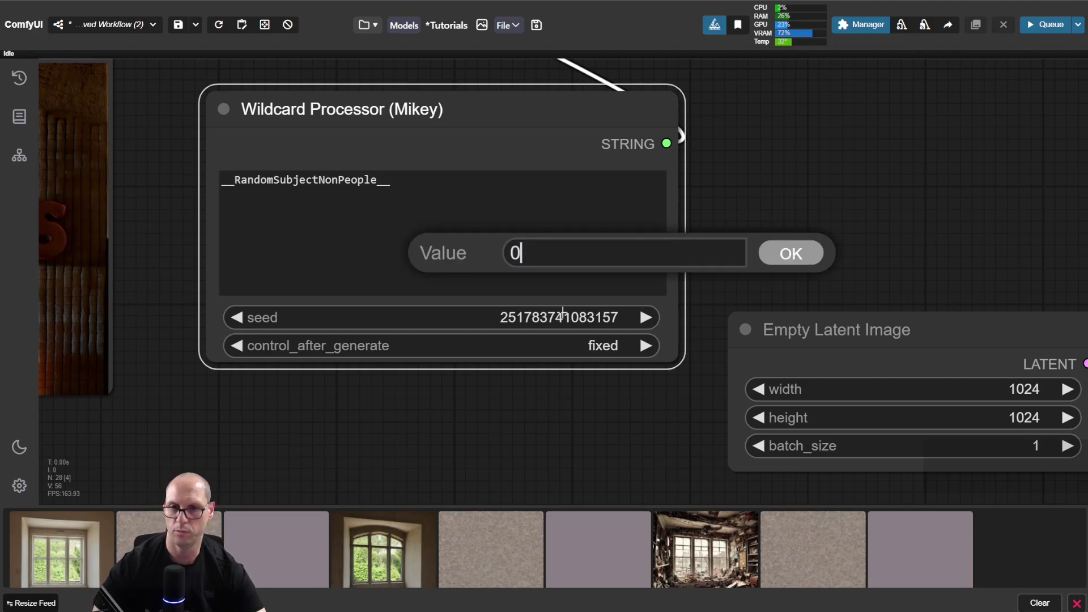
{"action": "key", "text": "Return"}
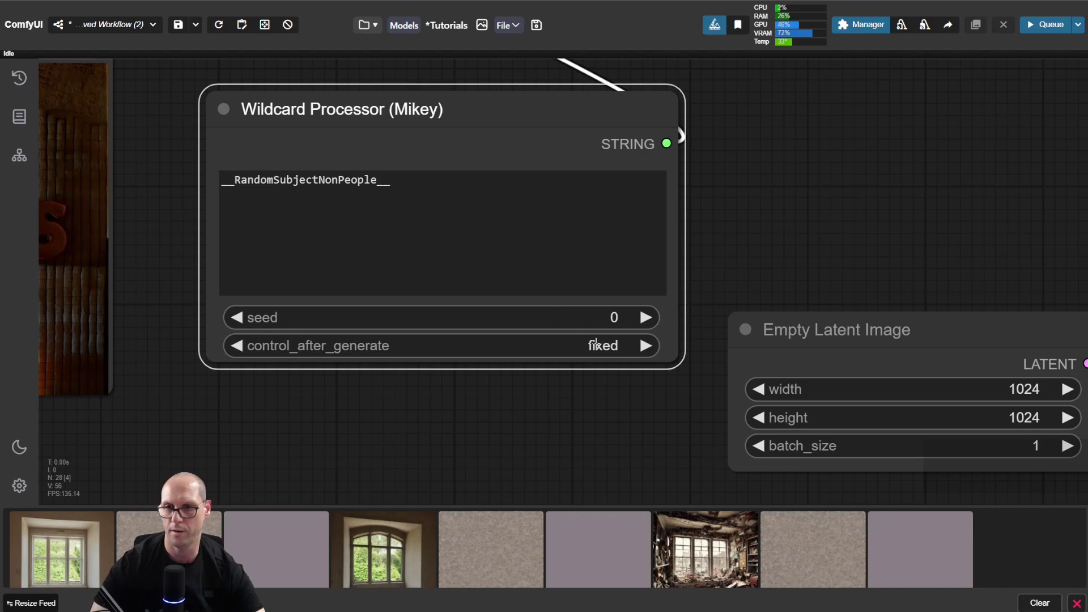
Zoom out, nudge the Wildcard Processor up-left, and pan to the green 'large window,' prompt node
{"action": "left_click_drag", "start_coordinate": [773, 213], "coordinate": [703, 328]}
{"action": "scroll", "coordinate": [749, 284], "scroll_direction": "down", "scroll_amount": 3}
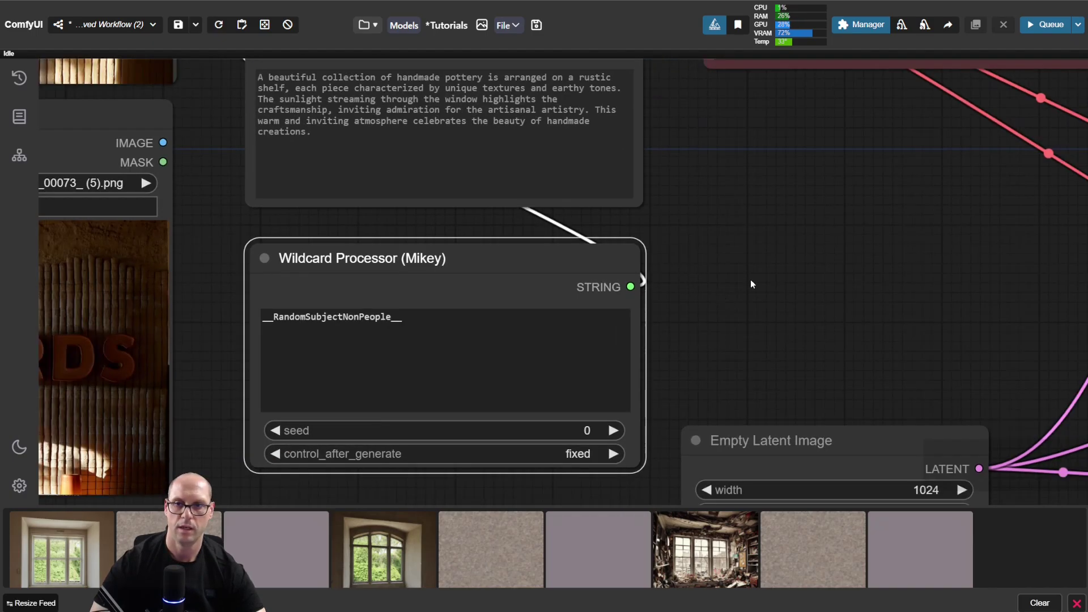
{"action": "left_click_drag", "start_coordinate": [811, 241], "coordinate": [777, 271]}
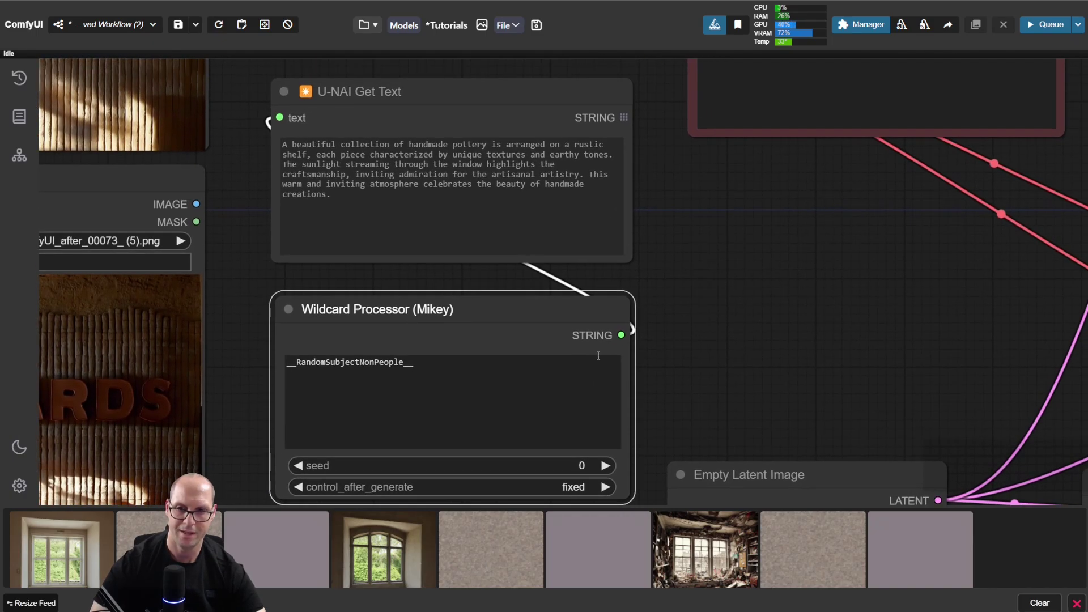
{"action": "left_click_drag", "start_coordinate": [526, 313], "coordinate": [518, 302]}
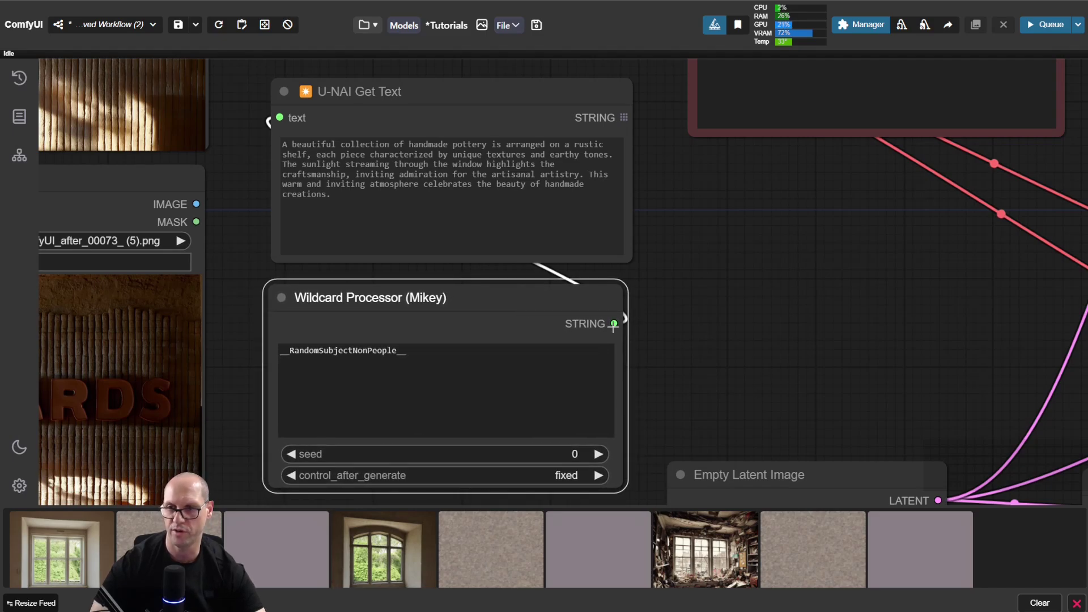
{"action": "scroll", "coordinate": [719, 281], "scroll_direction": "down", "scroll_amount": 3}
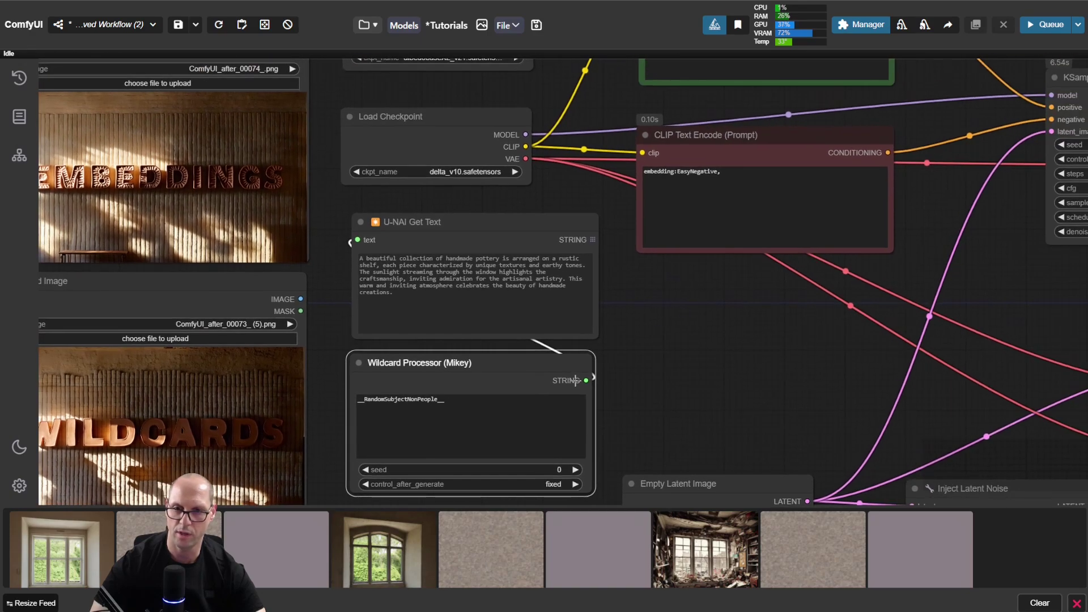
{"action": "left_click_drag", "start_coordinate": [697, 324], "coordinate": [651, 446]}
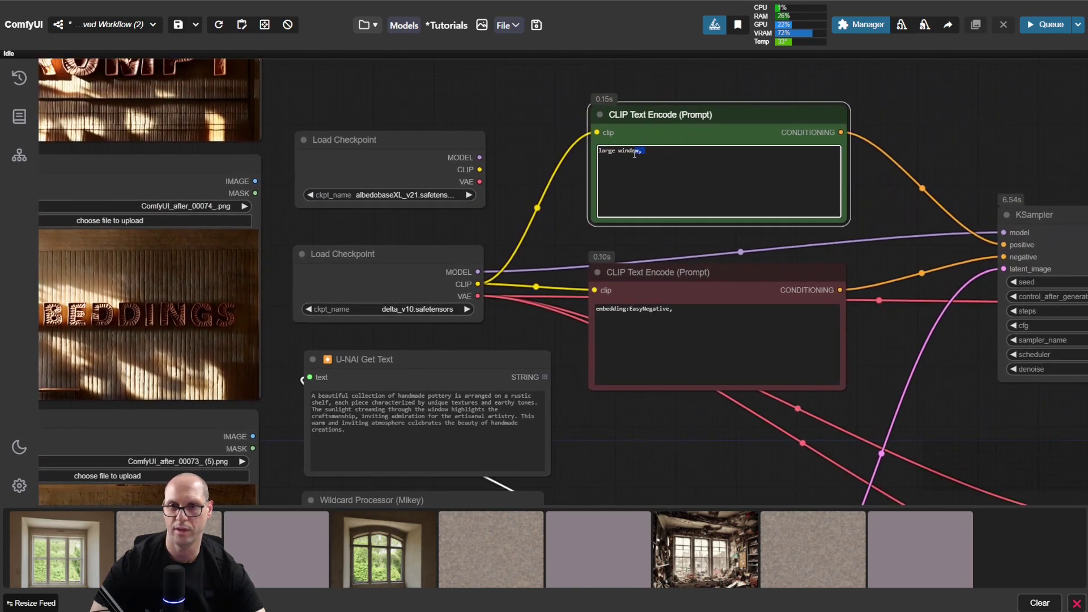
{"action": "left_click_drag", "start_coordinate": [633, 154], "coordinate": [597, 157]}
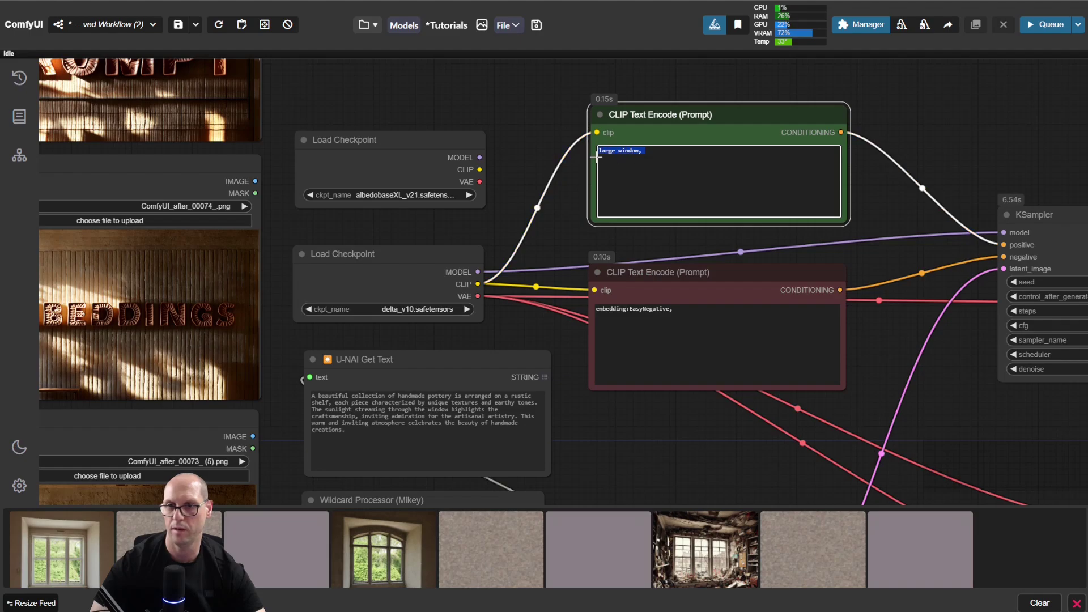
Convert the positive prompt's text widget to an input and wire the Wildcard Processor string into it
{"action": "right_click", "coordinate": [694, 135]}
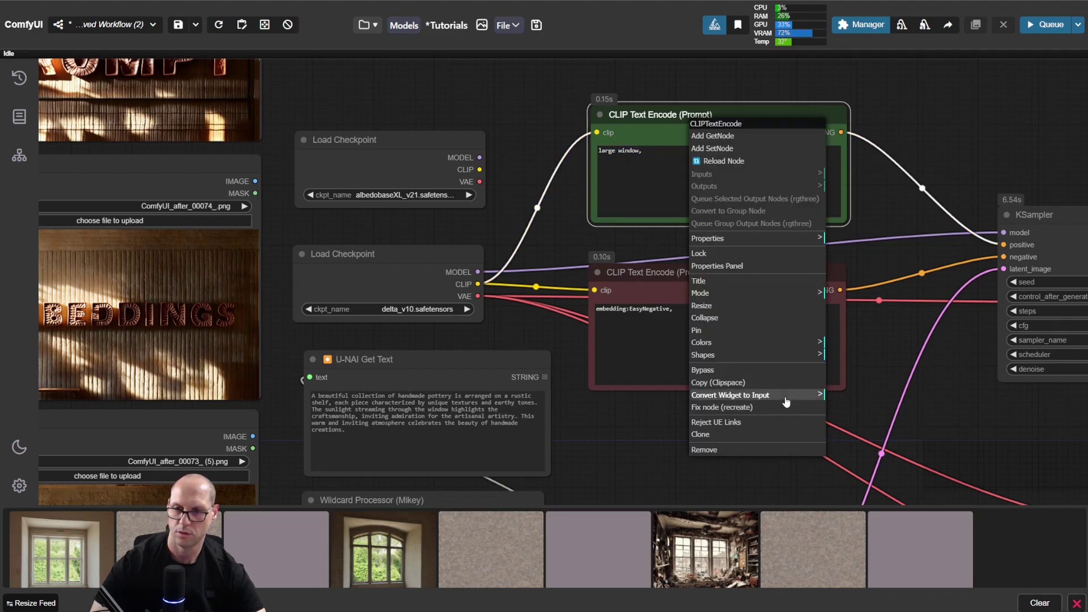
{"action": "mouse_move", "coordinate": [787, 401]}
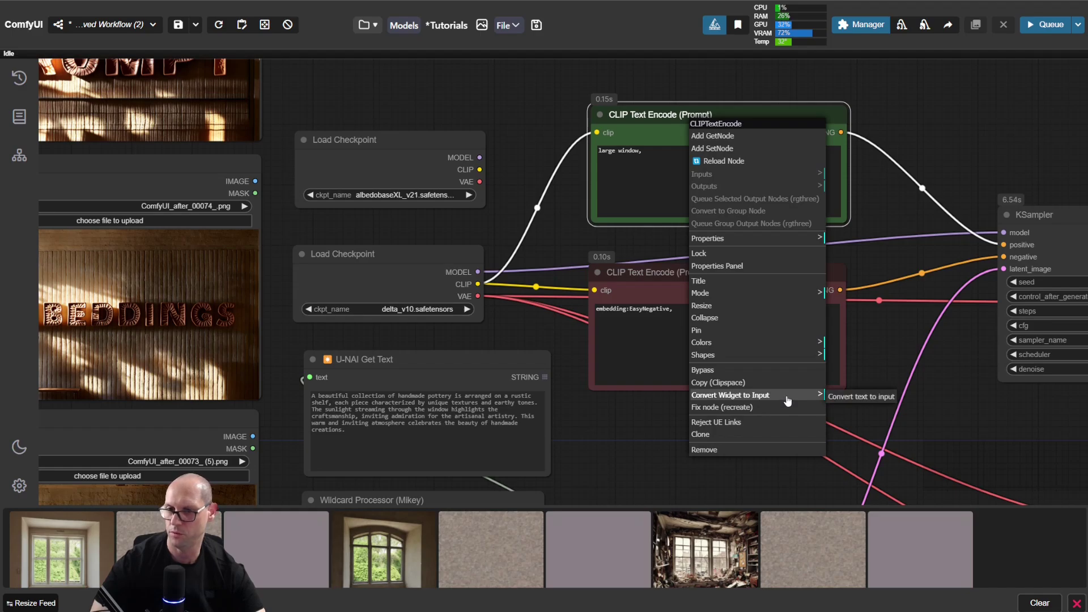
{"action": "left_click", "coordinate": [845, 395]}
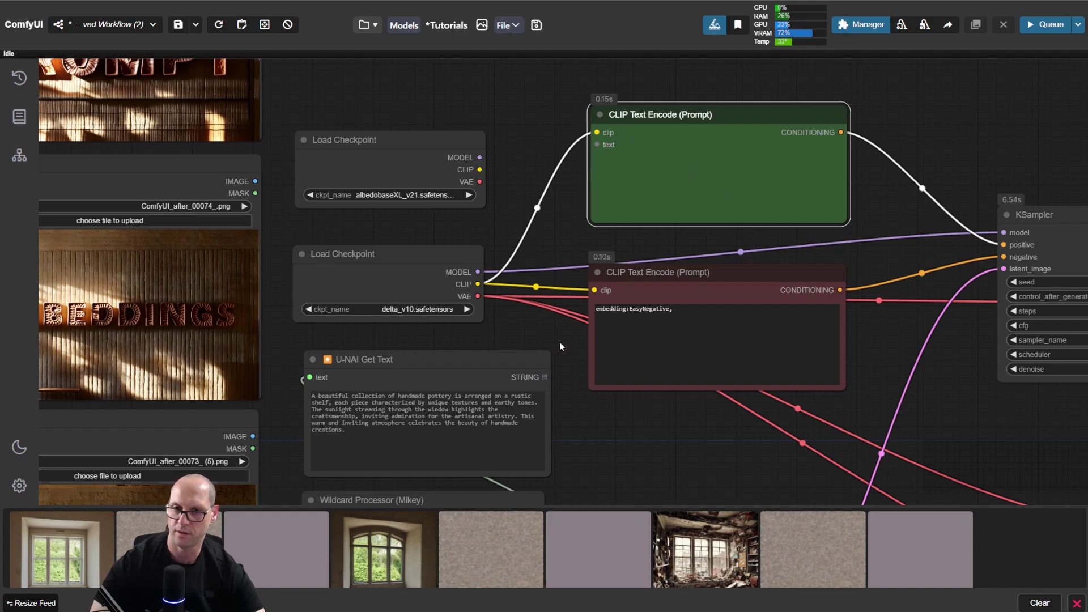
{"action": "scroll", "coordinate": [554, 436], "scroll_direction": "down", "scroll_amount": 3}
{"action": "scroll", "coordinate": [583, 369], "scroll_direction": "up", "scroll_amount": 2}
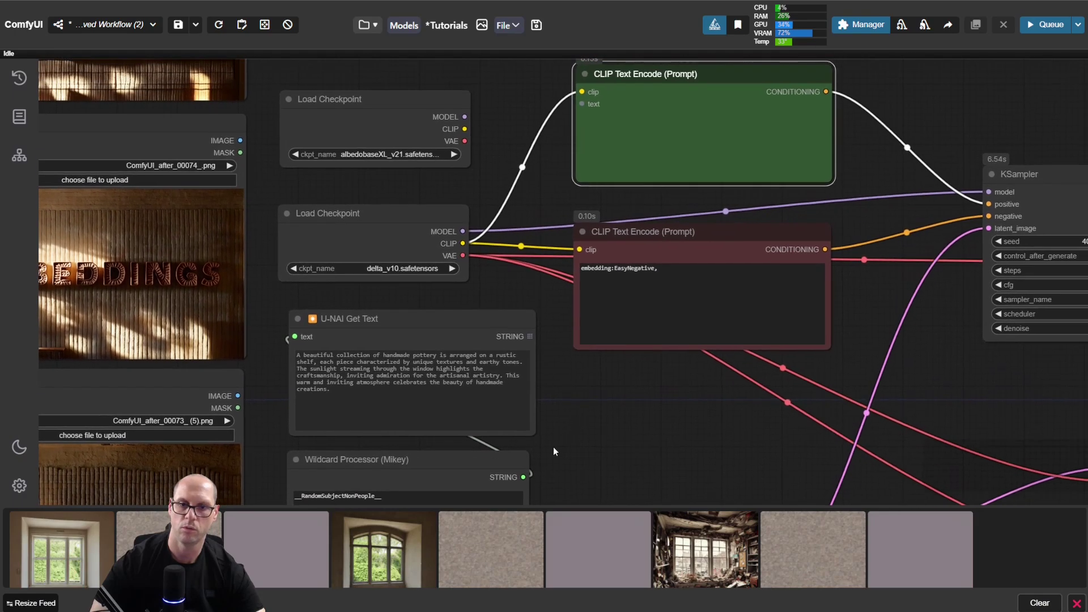
{"action": "left_click_drag", "start_coordinate": [524, 477], "coordinate": [582, 104]}
{"action": "left_click_drag", "start_coordinate": [648, 73], "coordinate": [660, 88]}
Place U-NAI Get Text beside the Wildcard Processor and shift the processor up slightly
{"action": "scroll", "coordinate": [589, 382], "scroll_direction": "down", "scroll_amount": 5}
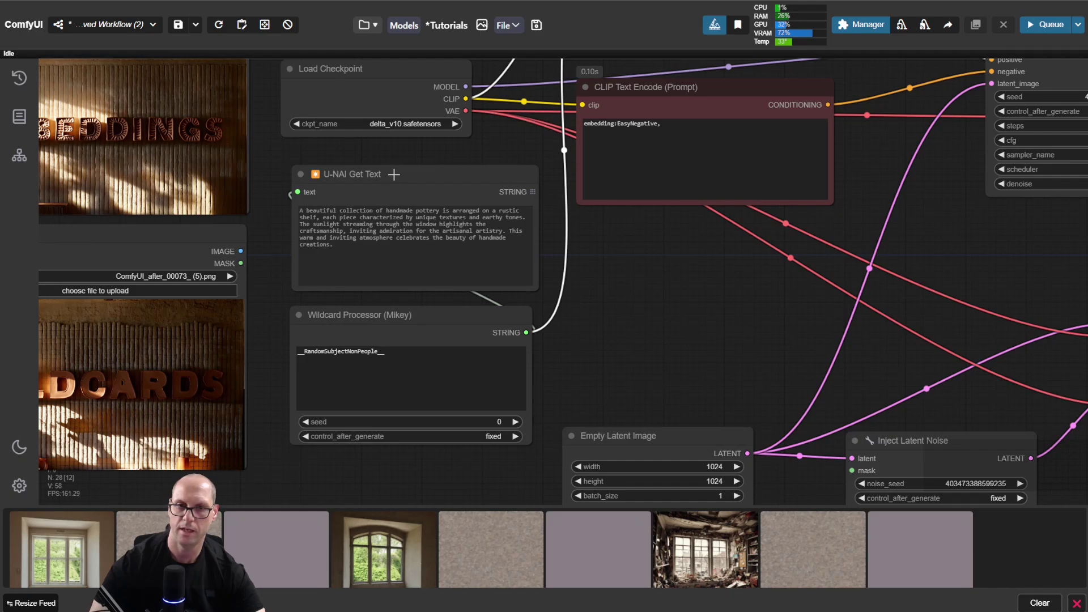
{"action": "left_click_drag", "start_coordinate": [393, 174], "coordinate": [674, 290]}
{"action": "left_click_drag", "start_coordinate": [466, 316], "coordinate": [465, 287]}
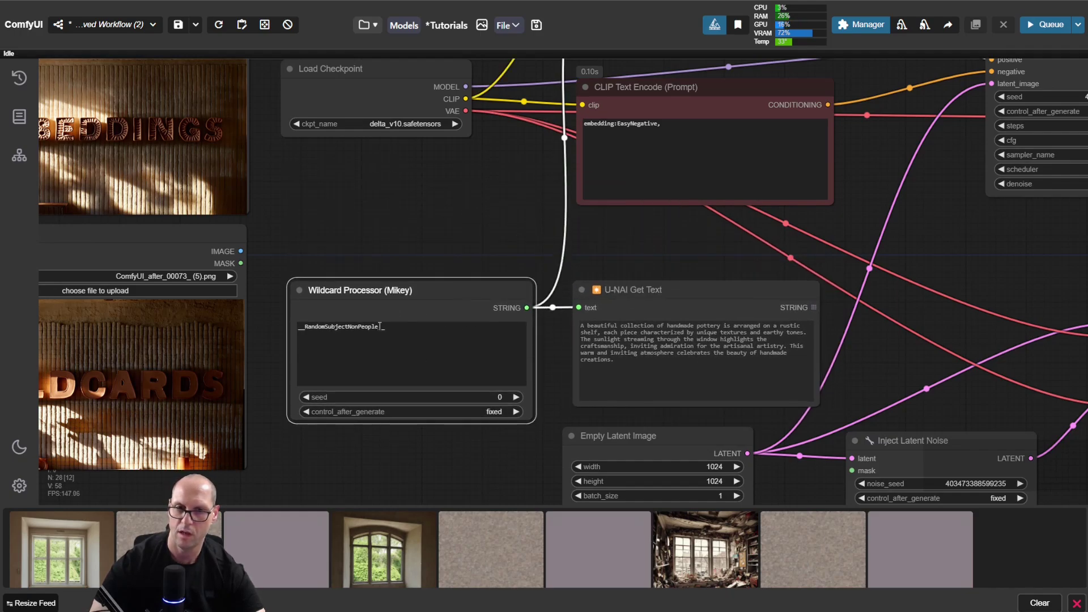
Queue the workflow and read the red-fox prompt in the U-NAI Get Text output
{"action": "left_click", "coordinate": [444, 206]}
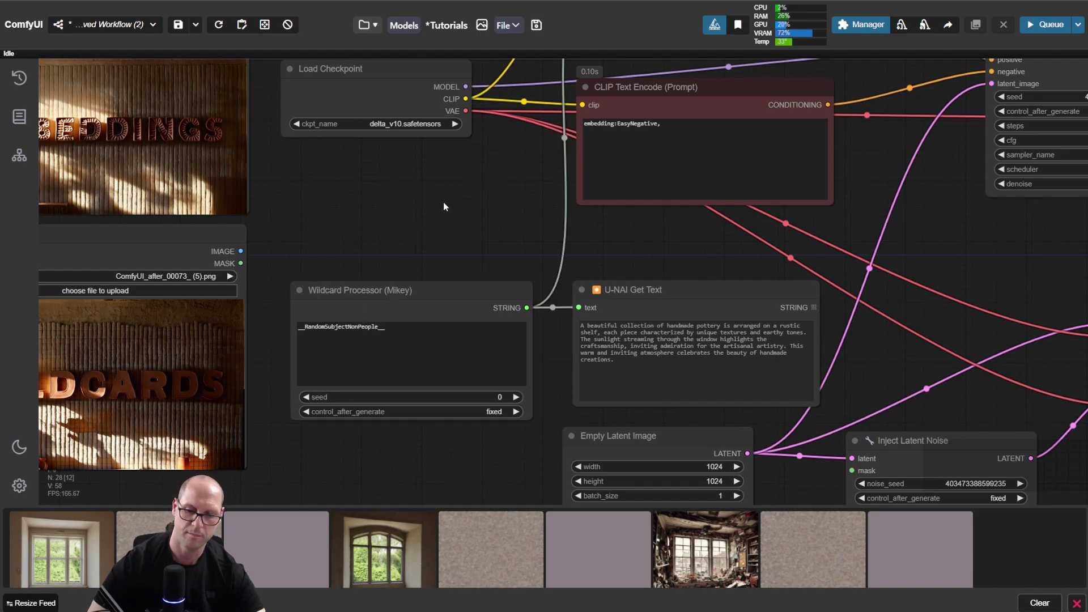
{"action": "key", "text": "ctrl+Return"}
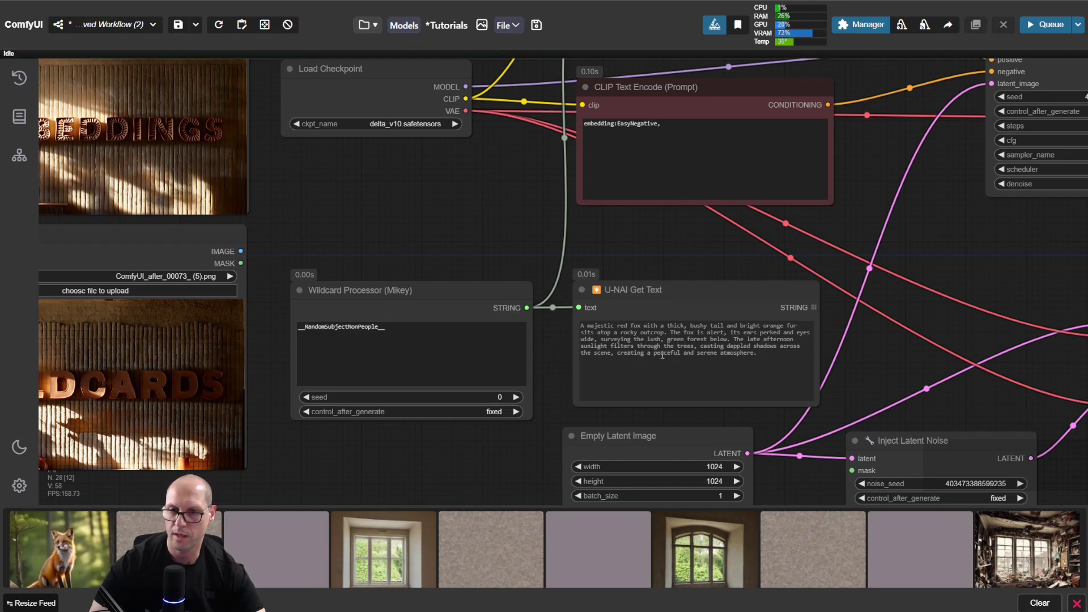
{"action": "scroll", "coordinate": [899, 341], "scroll_direction": "up", "scroll_amount": 5}
{"action": "left_click_drag", "start_coordinate": [845, 351], "coordinate": [947, 362]}
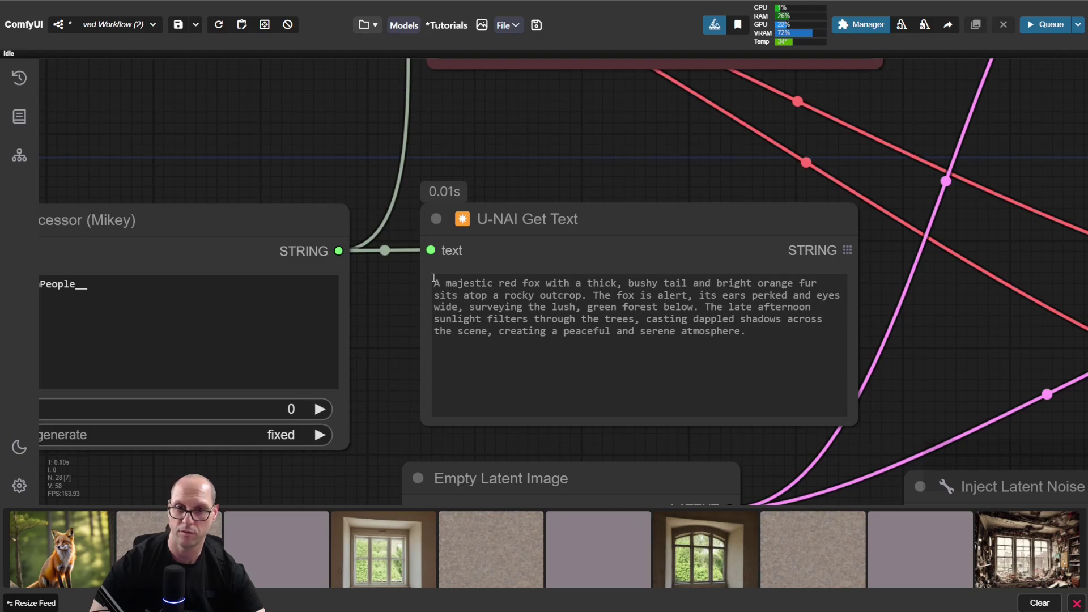
{"action": "left_click_drag", "start_coordinate": [433, 275], "coordinate": [767, 358]}
{"action": "left_click", "coordinate": [778, 374]}
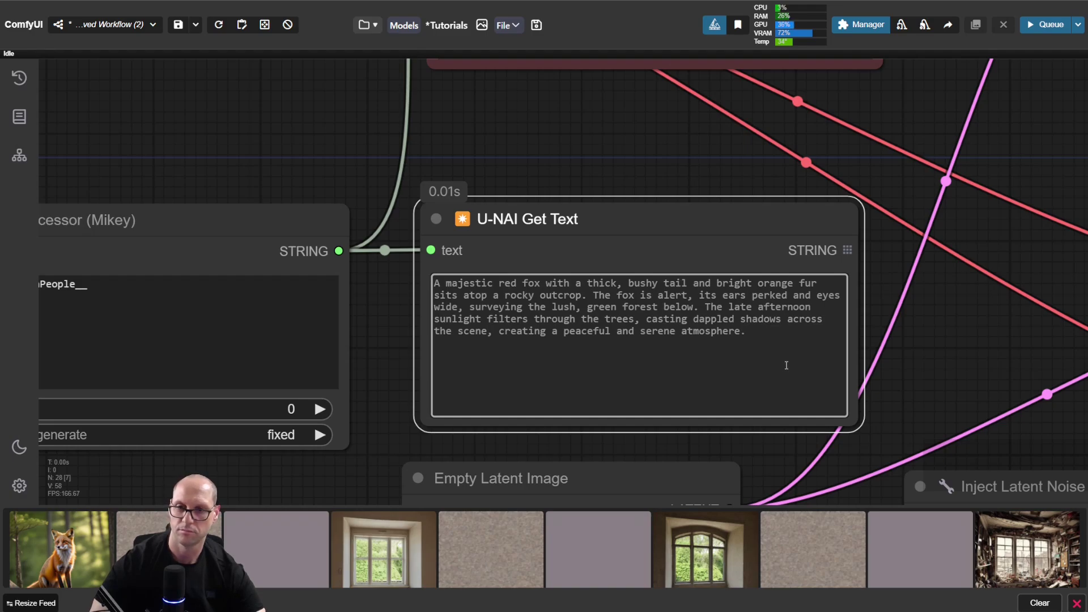
Pan to the Preview Image showing the fox on a rocky outcrop and queue again
{"action": "scroll", "coordinate": [965, 375], "scroll_direction": "down", "scroll_amount": 5}
{"action": "scroll", "coordinate": [575, 226], "scroll_direction": "up", "scroll_amount": 2}
{"action": "scroll", "coordinate": [906, 269], "scroll_direction": "right", "scroll_amount": 10}
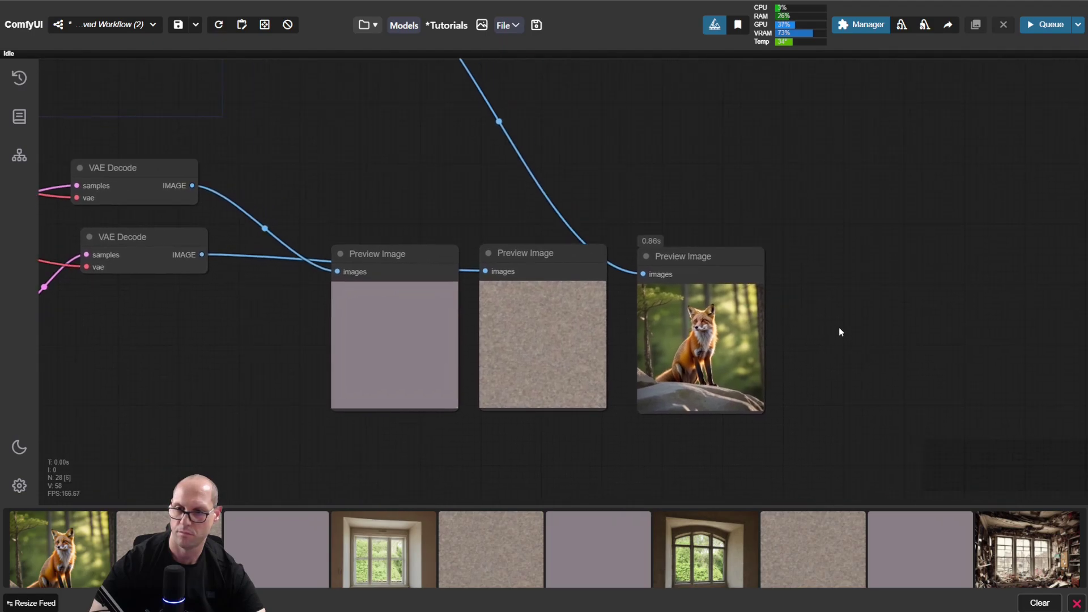
{"action": "scroll", "coordinate": [839, 329], "scroll_direction": "up", "scroll_amount": 4}
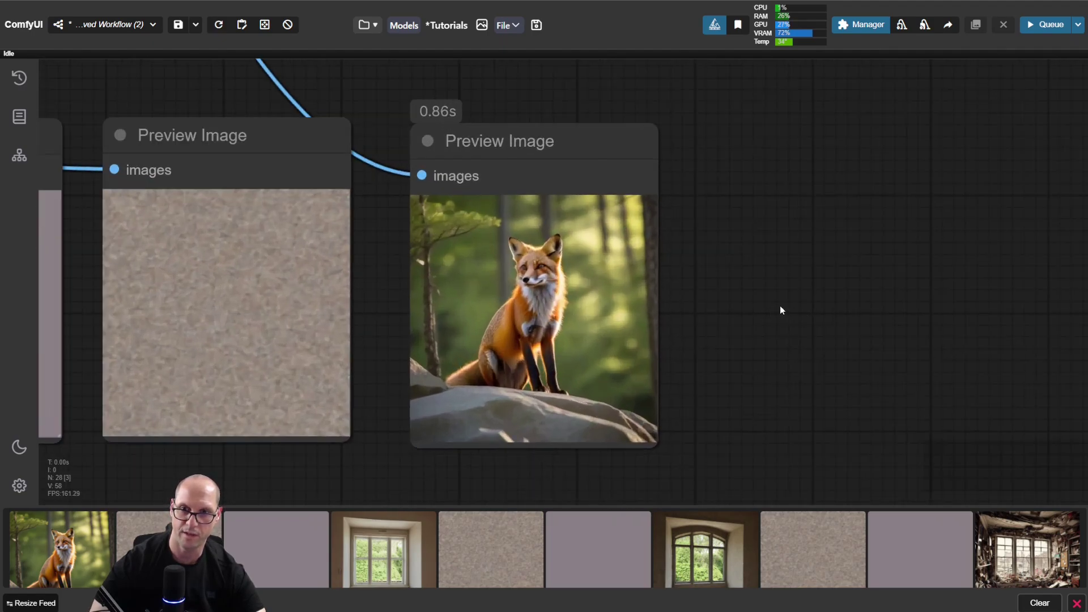
{"action": "key", "text": "ctrl+Return"}
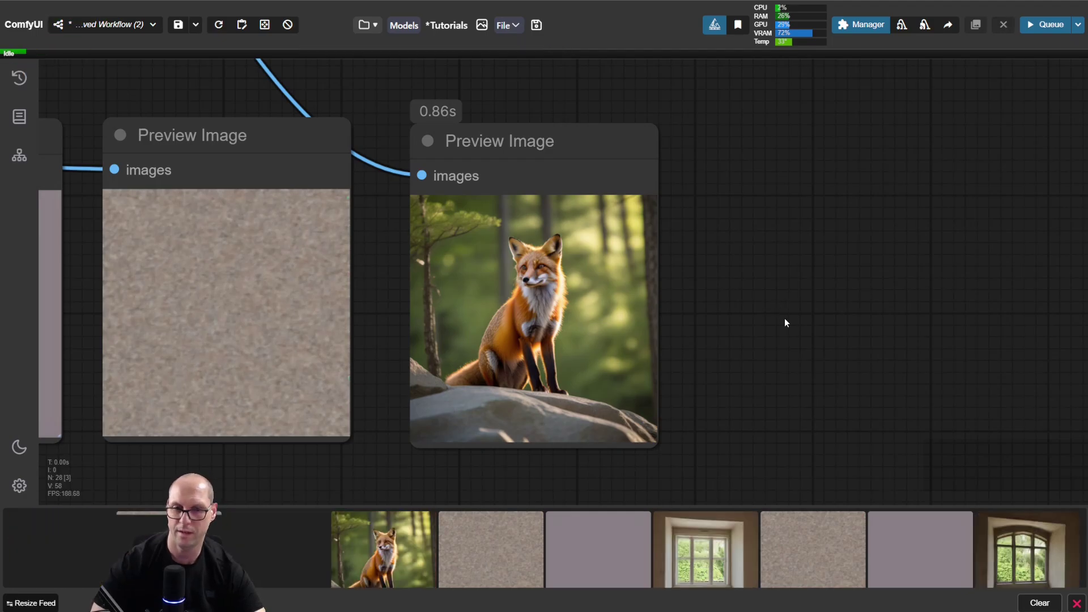
Bring the Wildcard Processor into view and raise its seed from 0 to 1
{"action": "scroll", "coordinate": [254, 290], "scroll_direction": "down", "scroll_amount": 1}
{"action": "scroll", "coordinate": [257, 317], "scroll_direction": "down", "scroll_amount": 5}
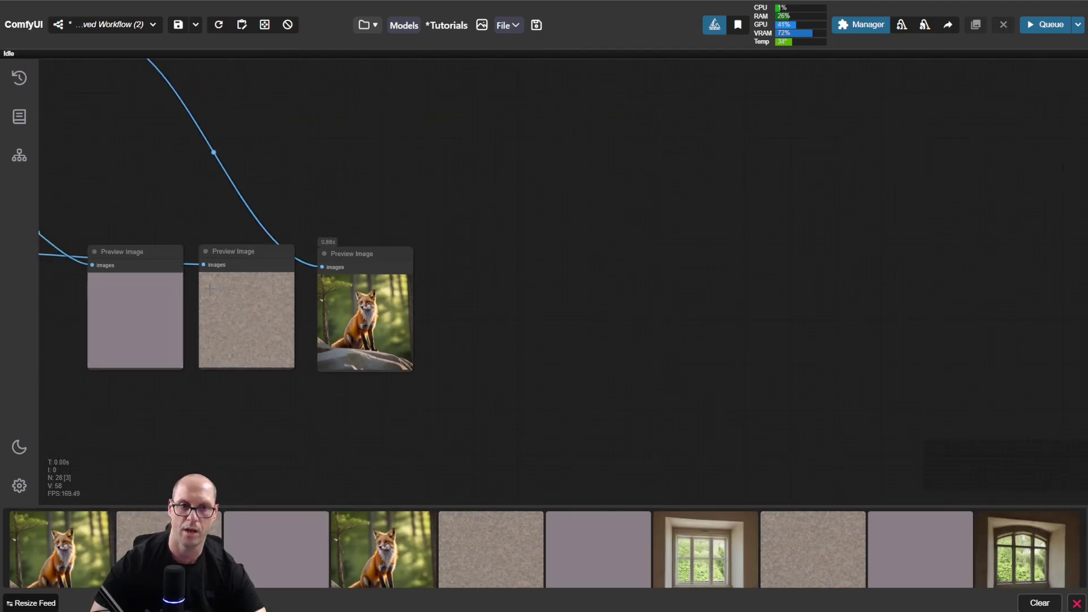
{"action": "scroll", "coordinate": [334, 368], "scroll_direction": "left", "scroll_amount": 10}
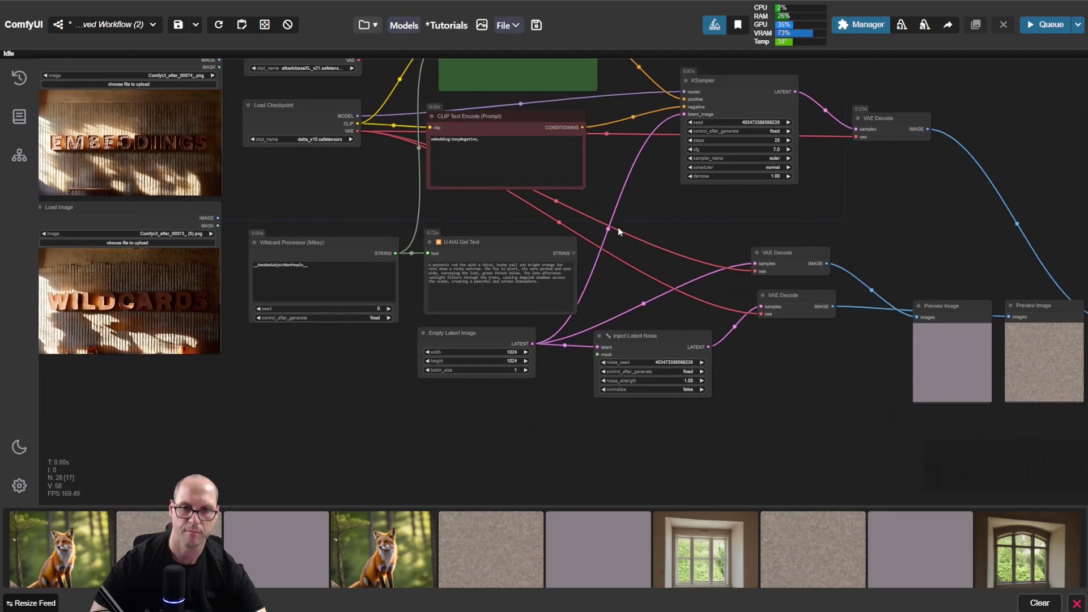
{"action": "scroll", "coordinate": [621, 283], "scroll_direction": "up", "scroll_amount": 5}
{"action": "left_click_drag", "start_coordinate": [408, 380], "coordinate": [508, 379]}
{"action": "scroll", "coordinate": [508, 385], "scroll_direction": "left", "scroll_amount": 5}
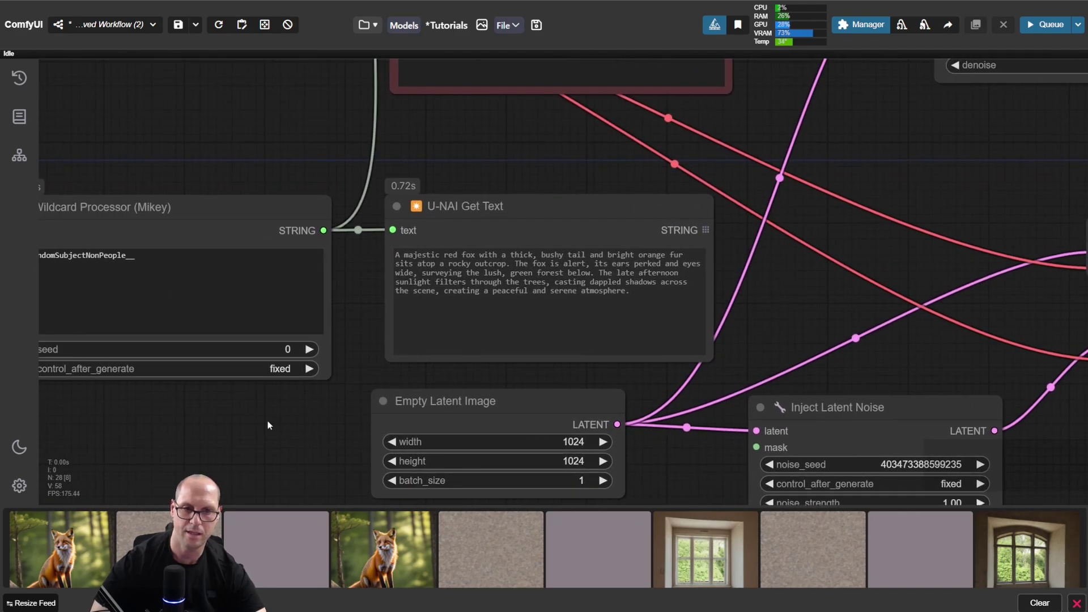
{"action": "left_click_drag", "start_coordinate": [236, 400], "coordinate": [396, 447]}
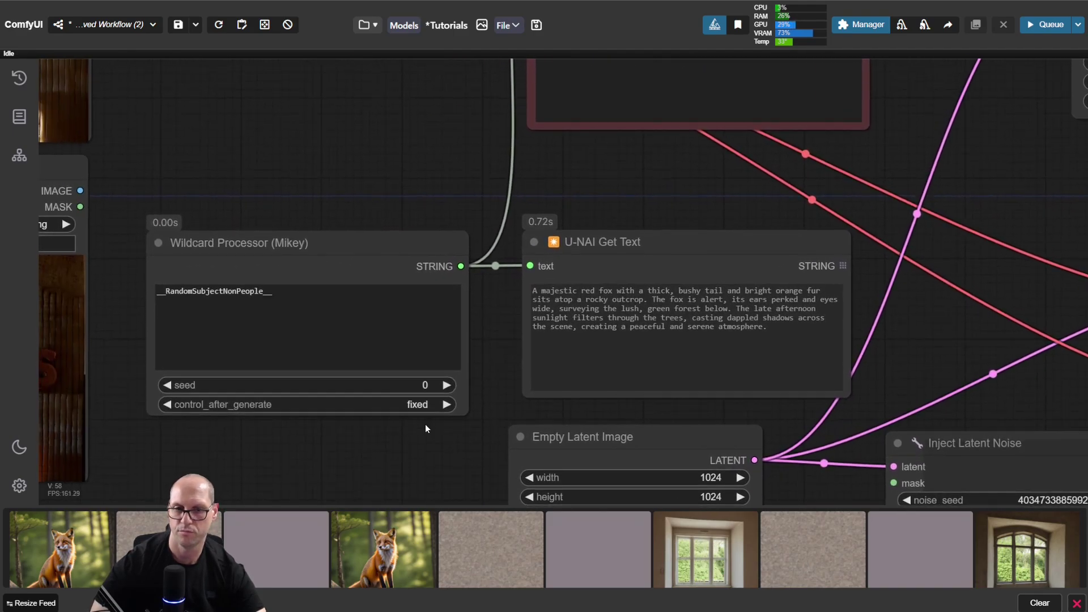
{"action": "left_click", "coordinate": [446, 385]}
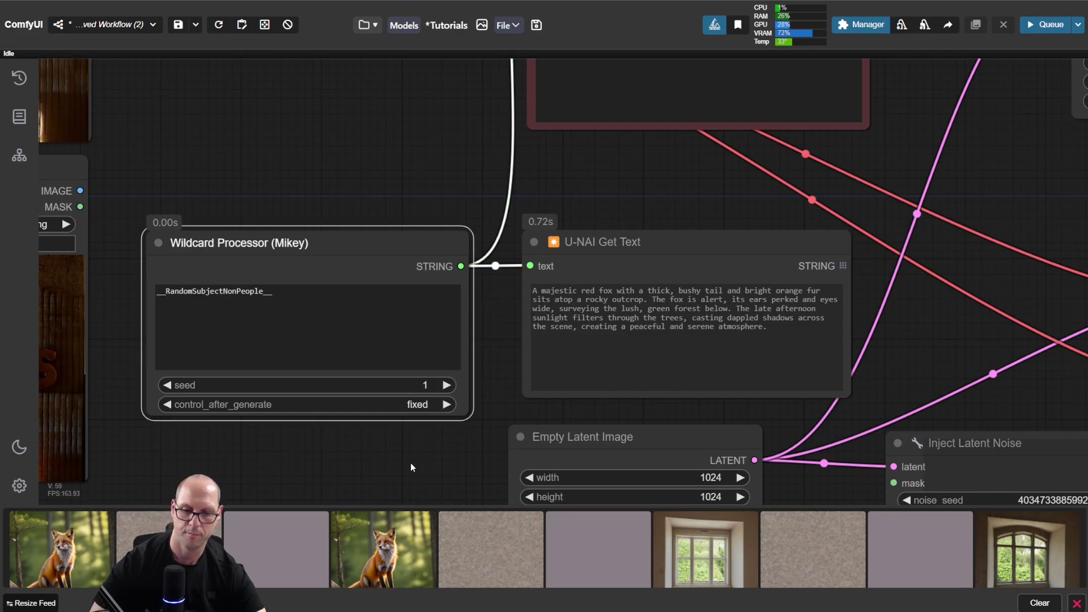
Check the fox image, then regenerate with seed 1 to get an ancient oak among wildflowers
{"action": "left_click", "coordinate": [67, 554]}
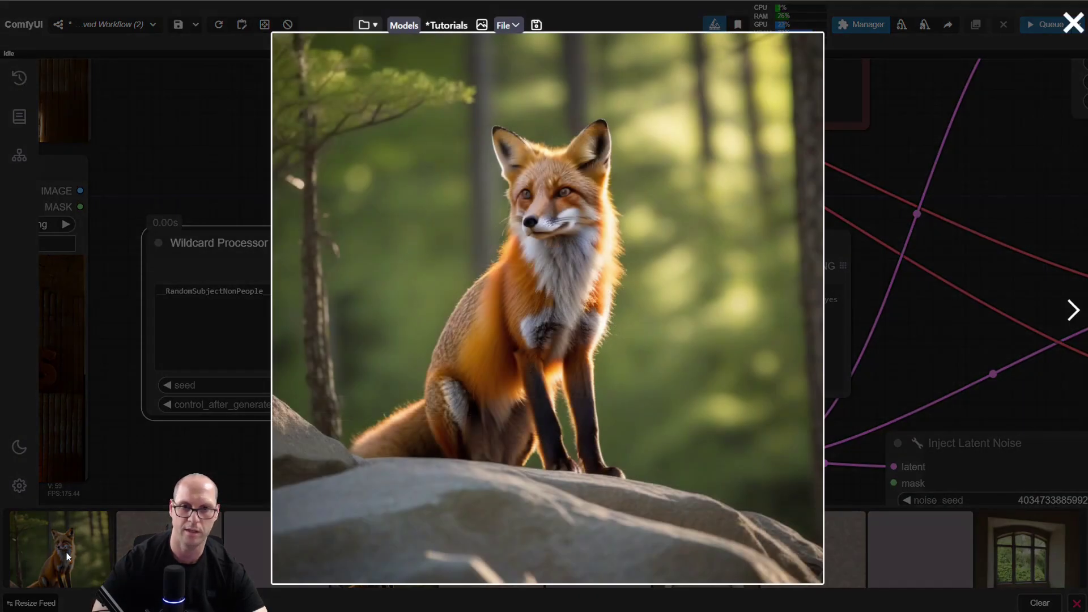
{"action": "left_click", "coordinate": [66, 551]}
{"action": "left_click", "coordinate": [274, 450]}
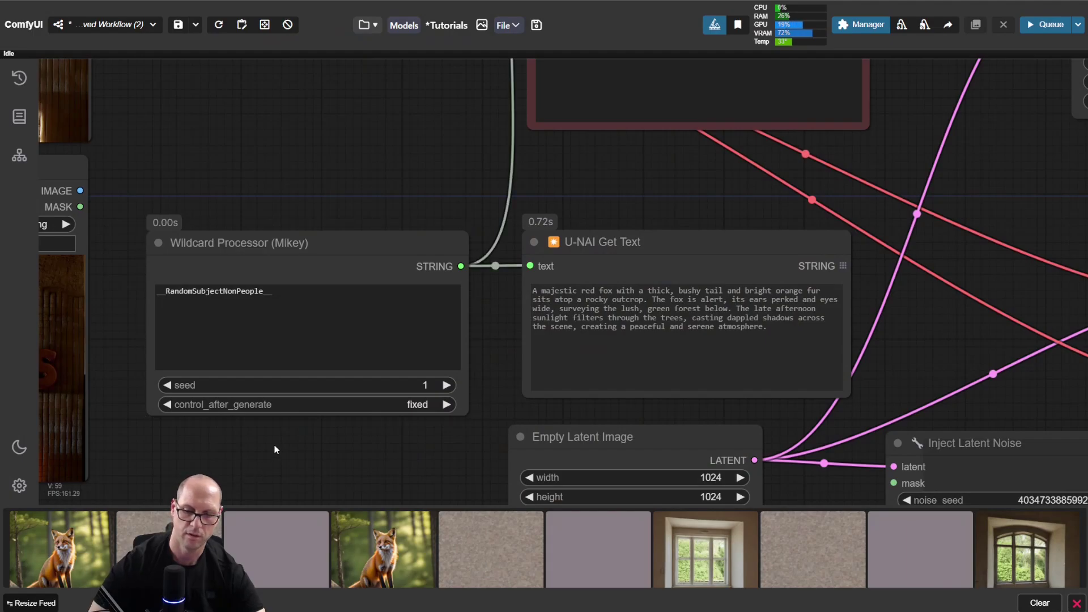
{"action": "key", "text": "ctrl+Return"}
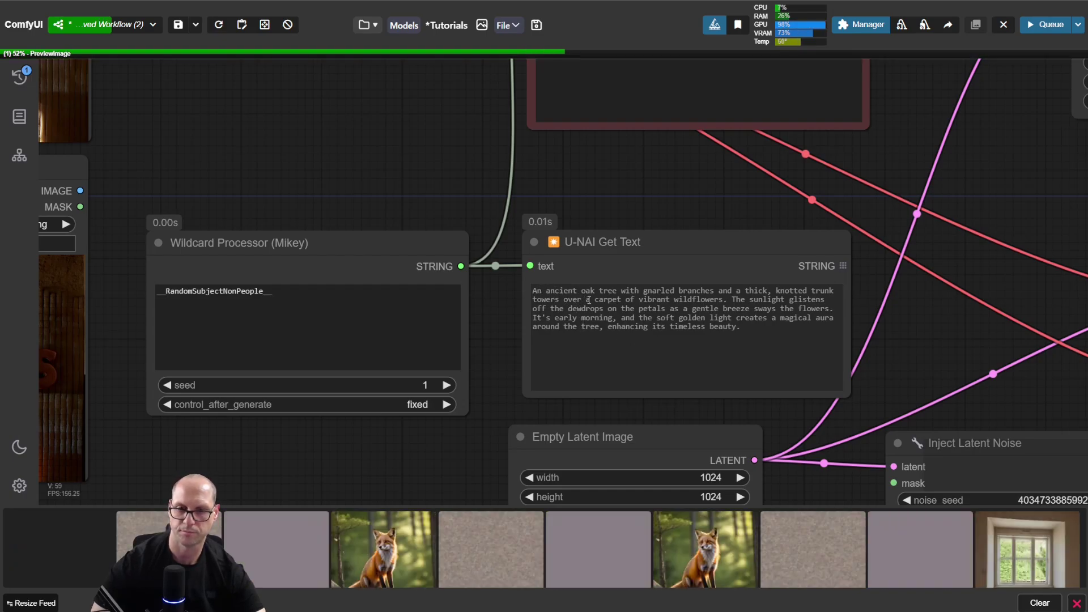
{"action": "left_click", "coordinate": [80, 542]}
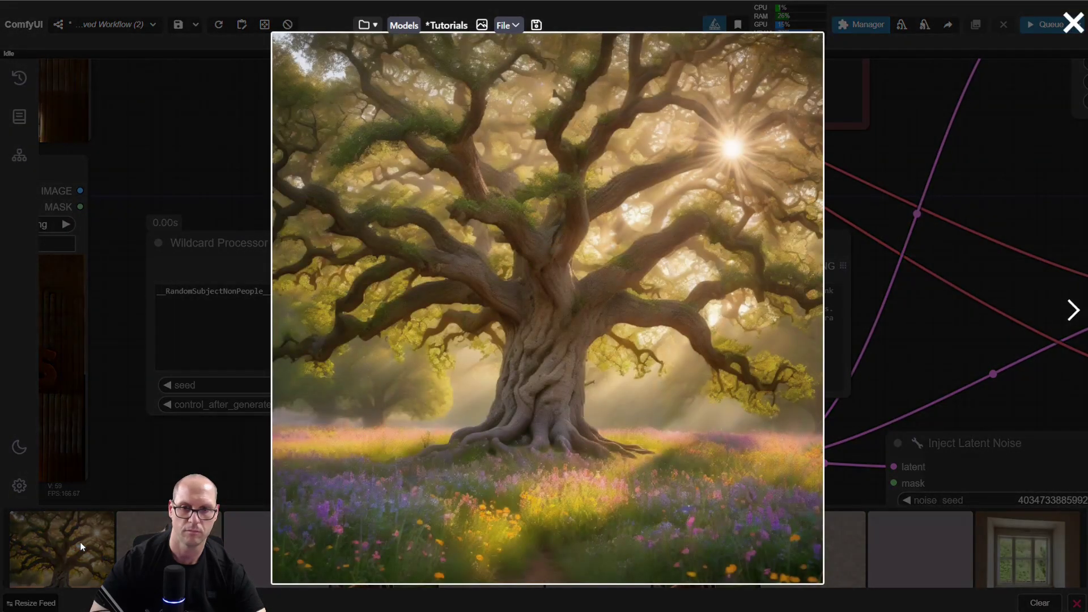
{"action": "left_click", "coordinate": [82, 539]}
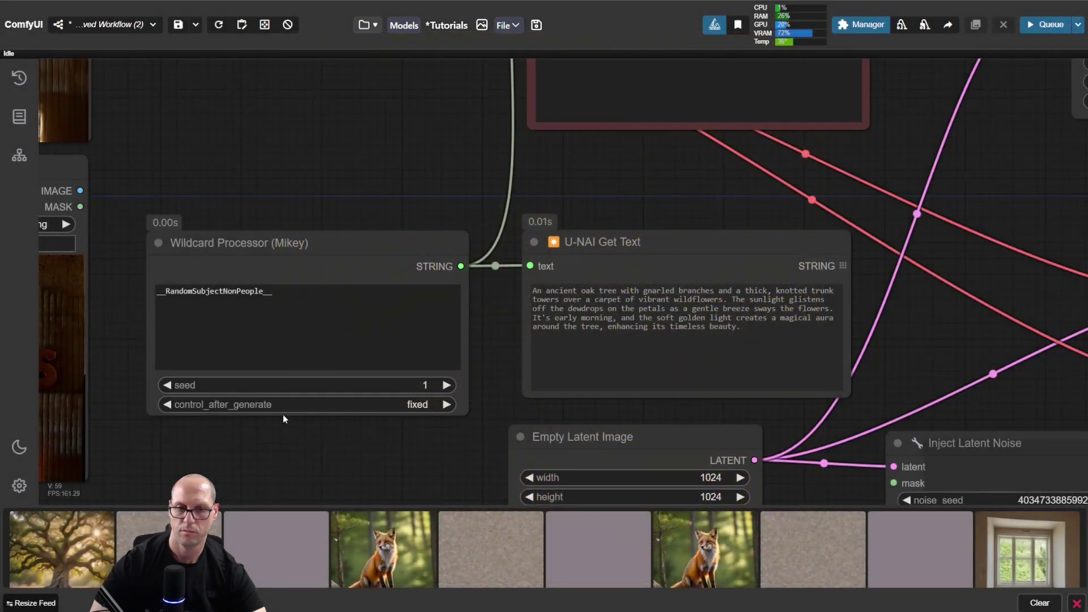
Set the wildcard's control_after_generate to increment, queue a run, and pan to the previews
{"action": "left_click", "coordinate": [445, 404]}
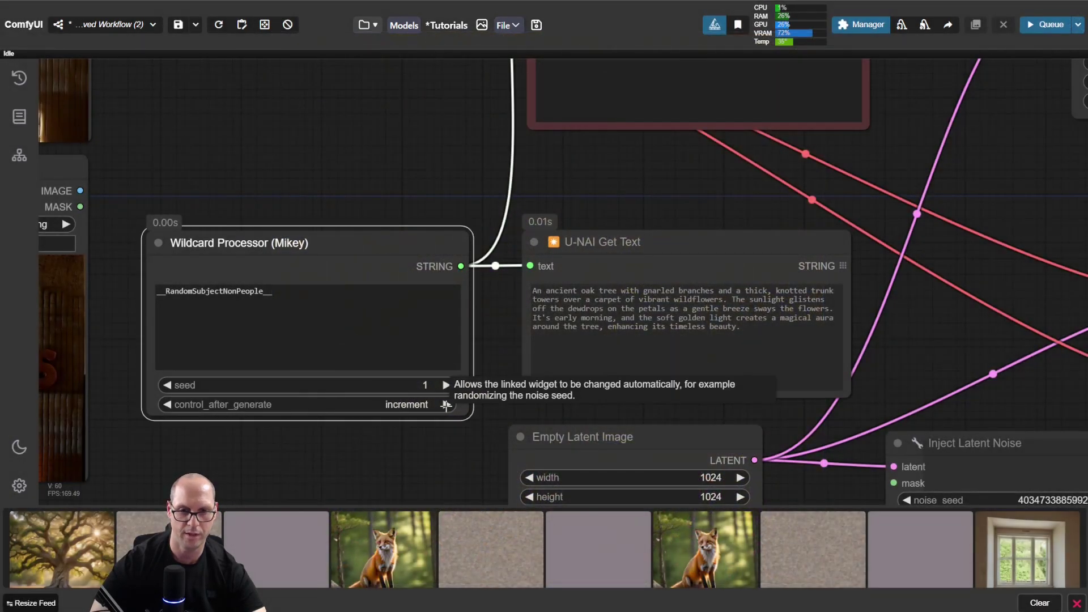
{"action": "left_click", "coordinate": [447, 385]}
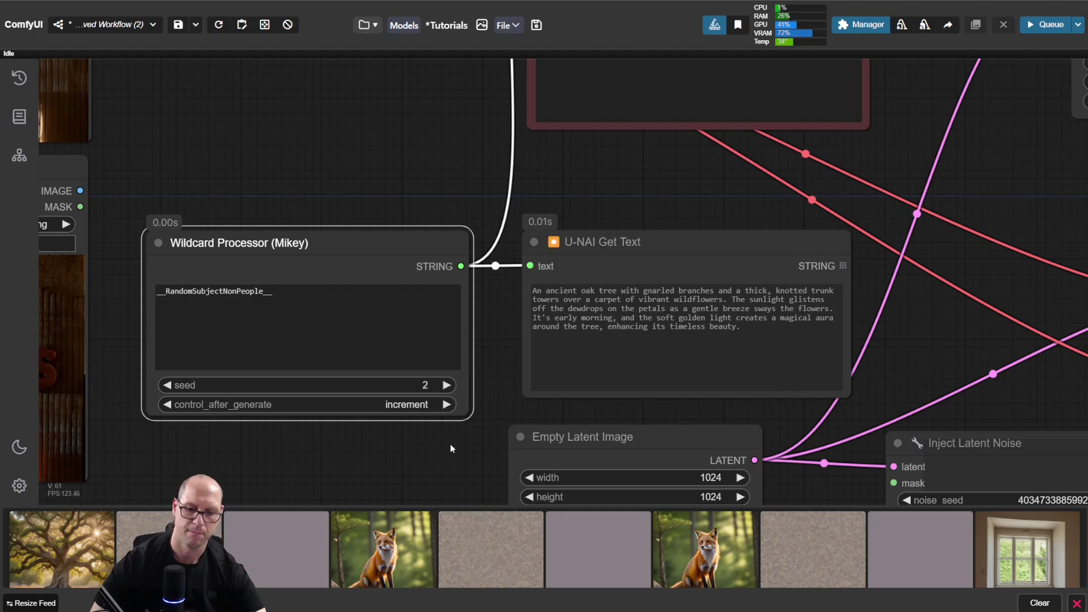
{"action": "key", "text": "ctrl+Return"}
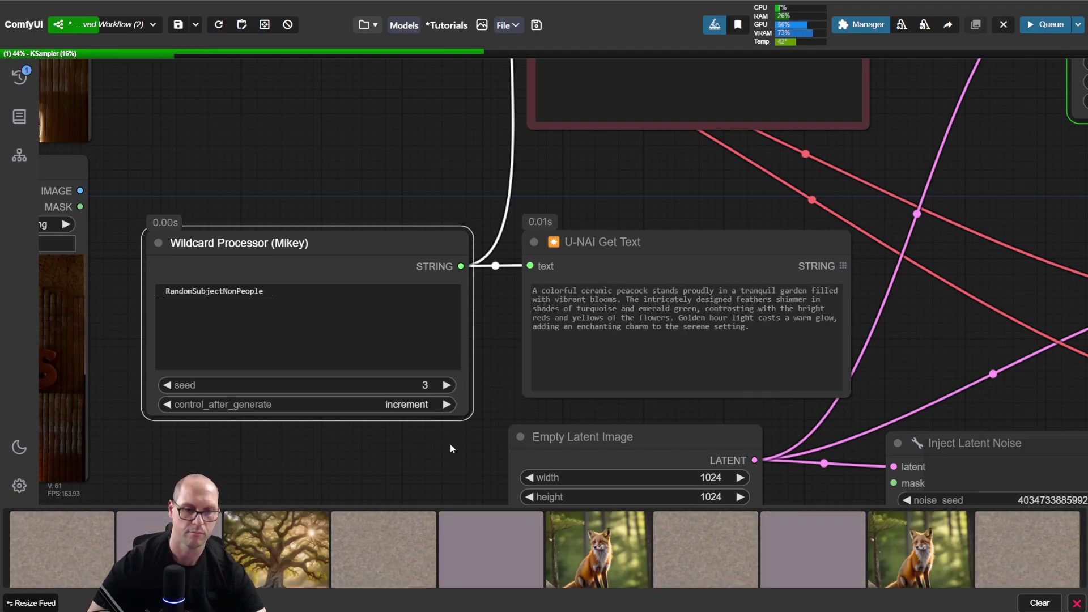
{"action": "left_click_drag", "start_coordinate": [452, 447], "coordinate": [242, 403]}
{"action": "left_click_drag", "start_coordinate": [754, 272], "coordinate": [244, 209]}
{"action": "left_click_drag", "start_coordinate": [817, 211], "coordinate": [276, 130]}
{"action": "left_click_drag", "start_coordinate": [916, 343], "coordinate": [809, 306]}
Queue two more incrementing-seed runs, ending with a clifftop lighthouse at sunset
{"action": "scroll", "coordinate": [737, 309], "scroll_direction": "up", "scroll_amount": 5}
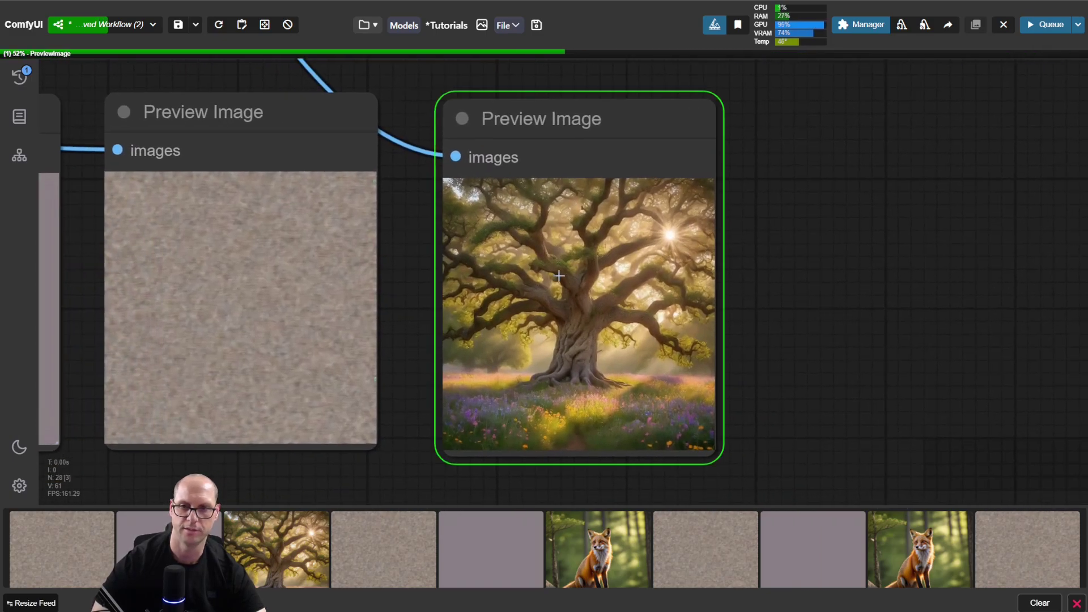
{"action": "scroll", "coordinate": [595, 306], "scroll_direction": "up", "scroll_amount": 2}
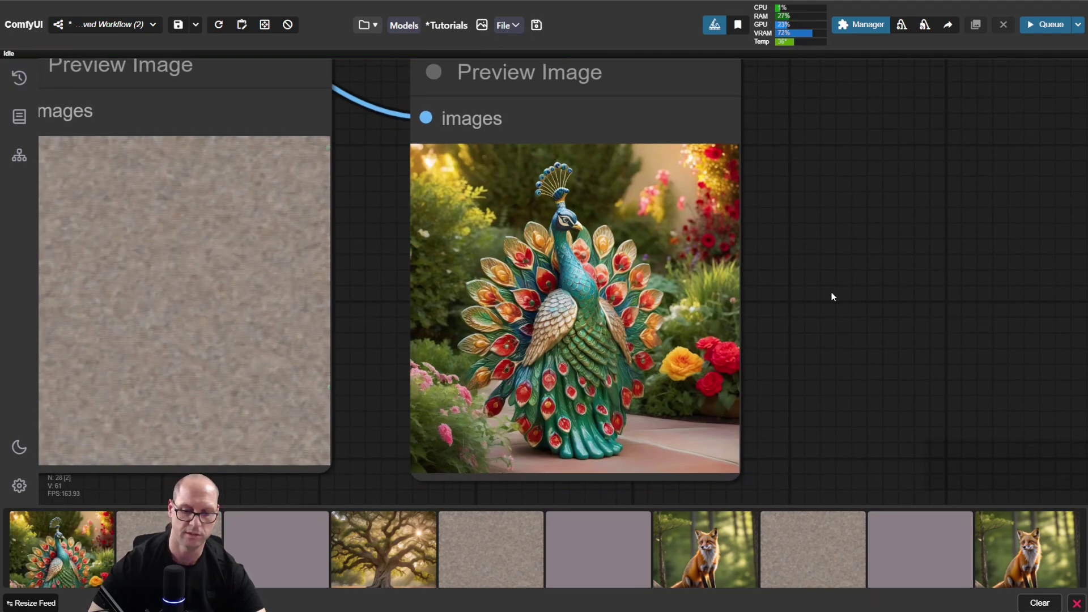
{"action": "key", "text": "ctrl+Return"}
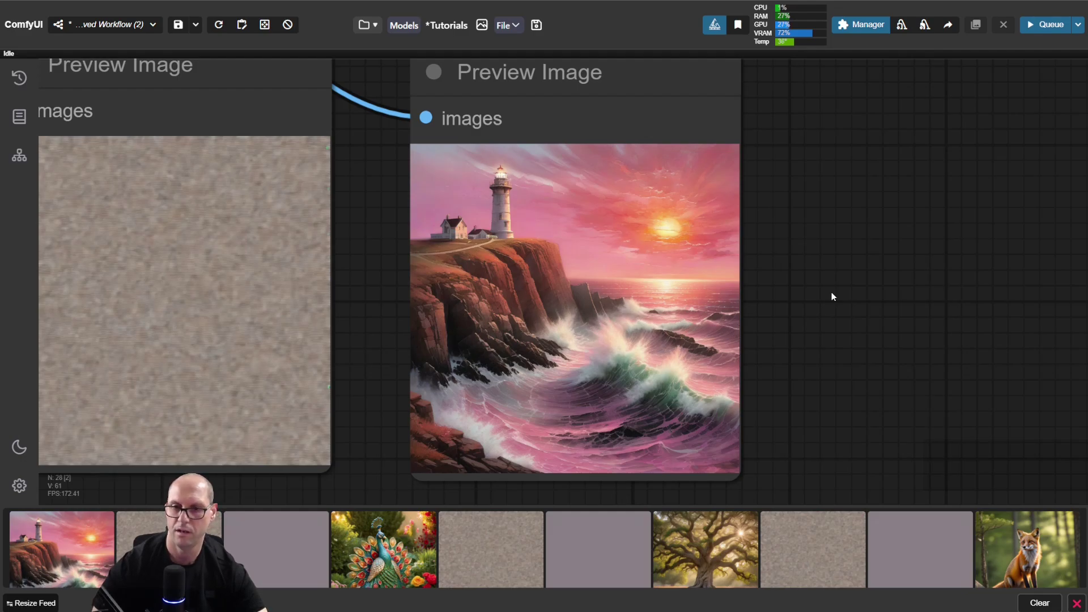
{"action": "key", "text": "ctrl+Return"}
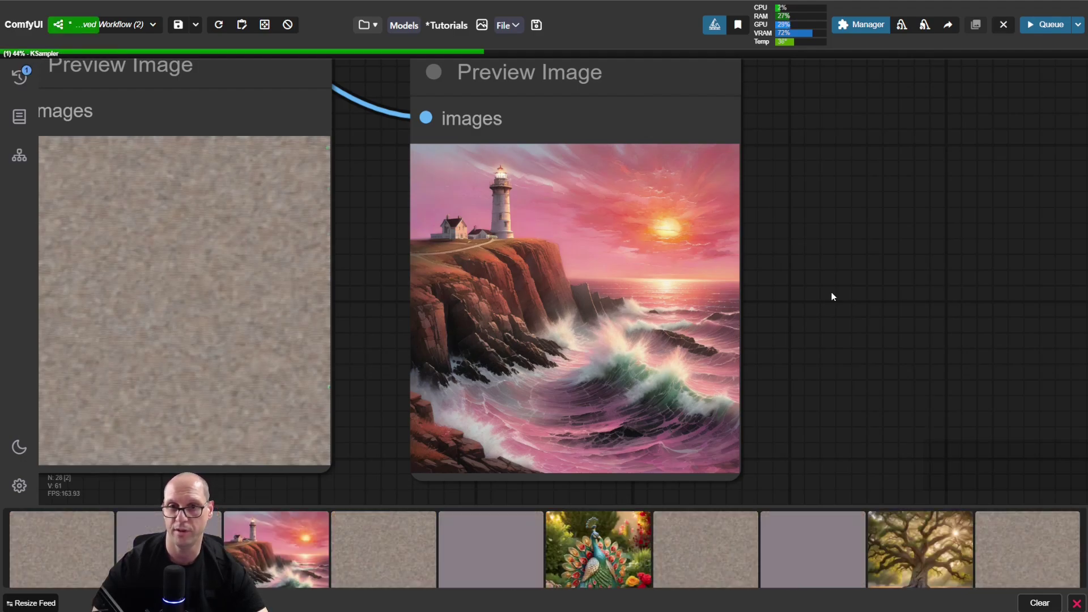
{"action": "scroll", "coordinate": [749, 232], "scroll_direction": "down", "scroll_amount": 7}
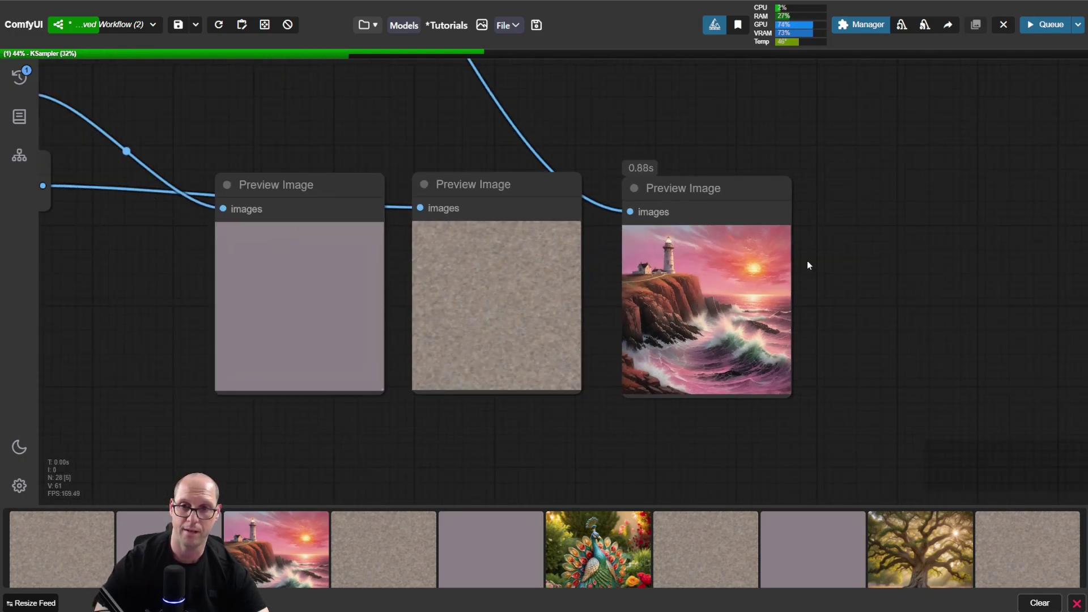
{"action": "scroll", "coordinate": [546, 295], "scroll_direction": "down", "scroll_amount": 6}
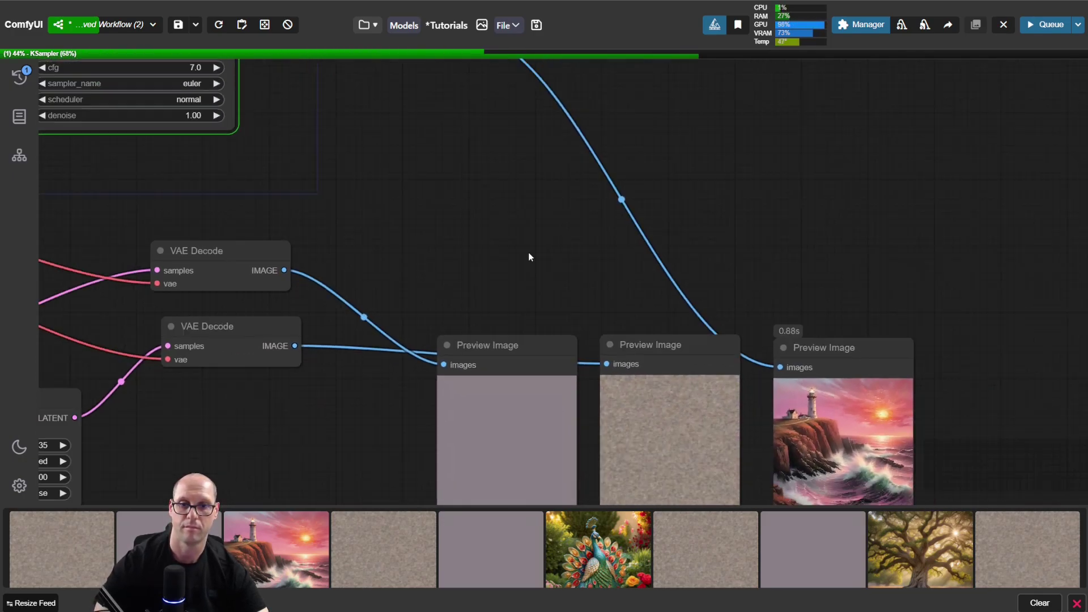
Set the KSampler seed's control_after_generate to randomize
{"action": "left_click_drag", "start_coordinate": [533, 251], "coordinate": [482, 214]}
{"action": "scroll", "coordinate": [346, 113], "scroll_direction": "up", "scroll_amount": 5}
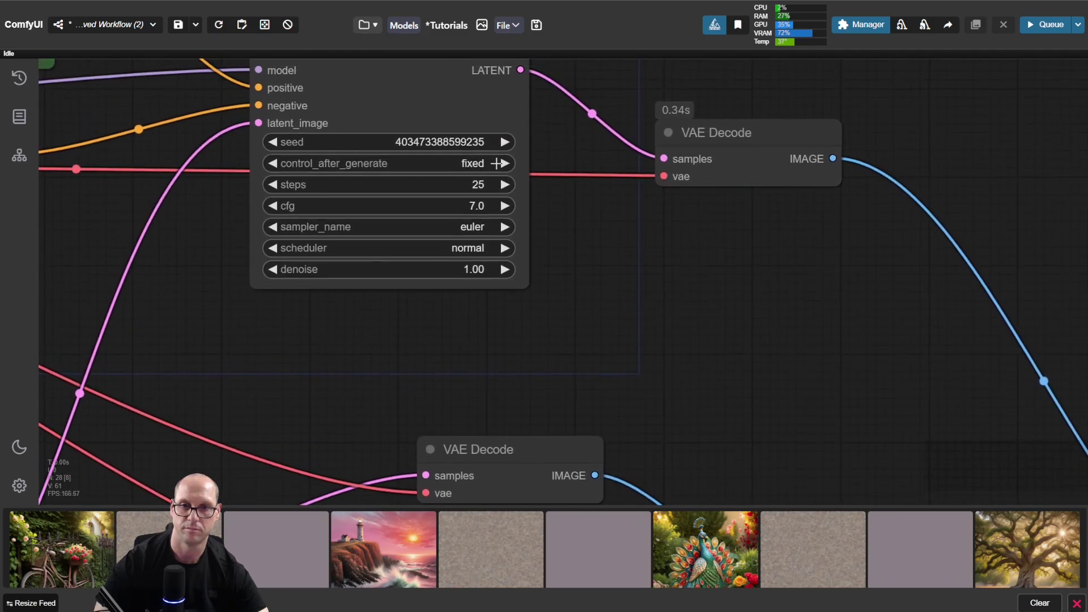
{"action": "left_click", "coordinate": [502, 163]}
{"action": "left_click", "coordinate": [502, 164]}
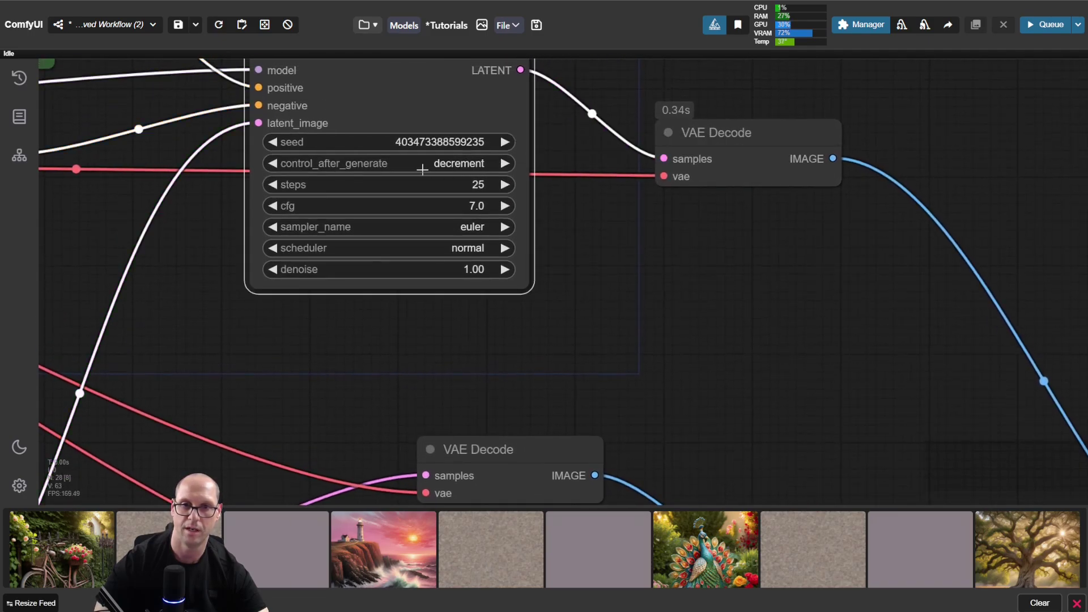
{"action": "left_click", "coordinate": [503, 164]}
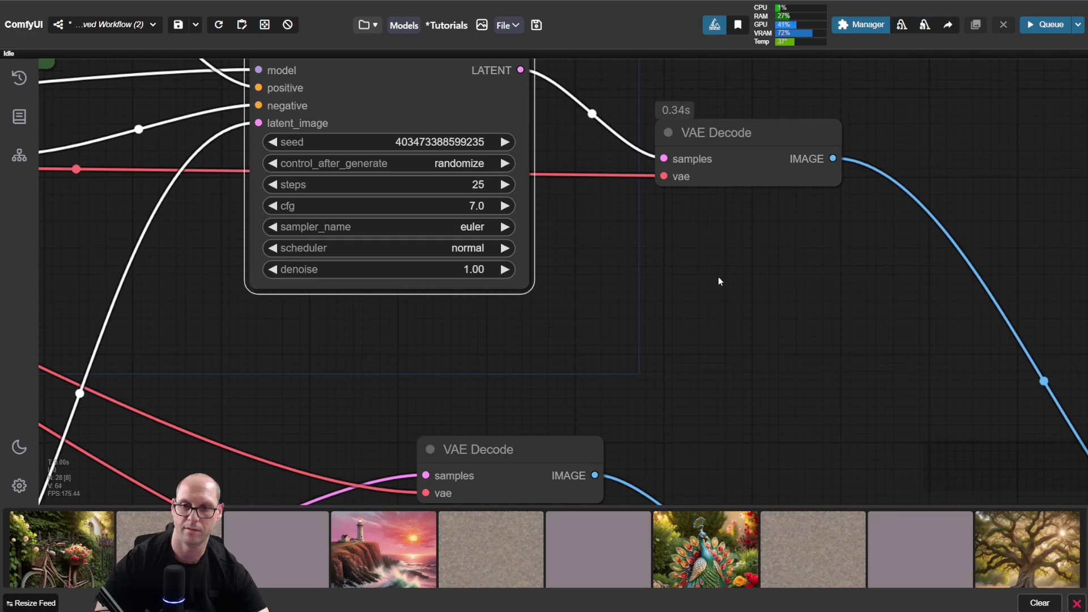
Set the Wildcard Processor seed's control_after_generate to randomize as well
{"action": "scroll", "coordinate": [718, 282], "scroll_direction": "down", "scroll_amount": 3}
{"action": "left_click_drag", "start_coordinate": [838, 393], "coordinate": [419, 159]}
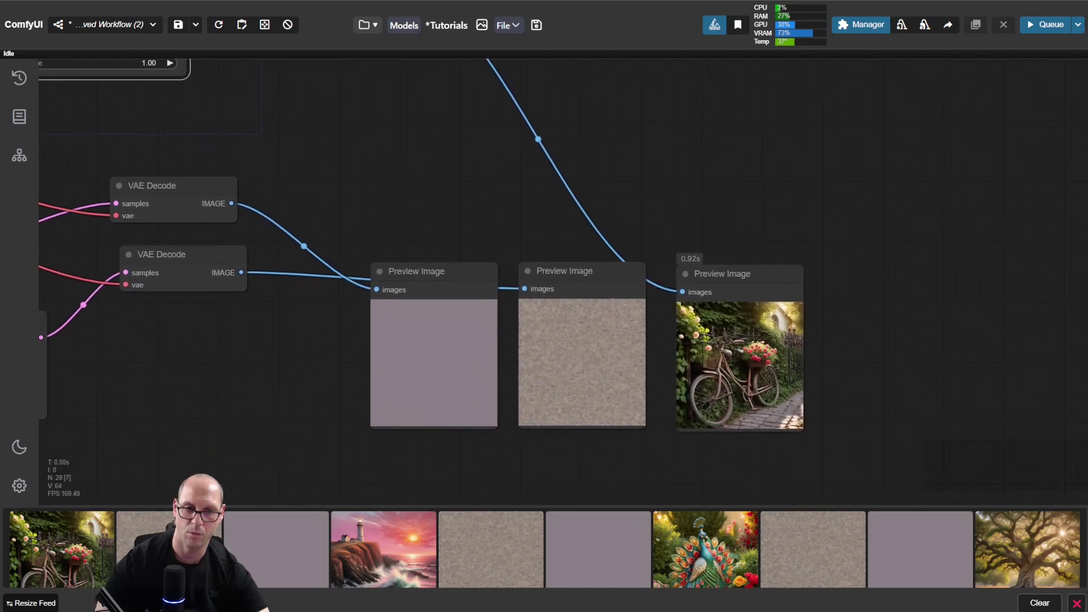
{"action": "left_click_drag", "start_coordinate": [247, 390], "coordinate": [308, 407]}
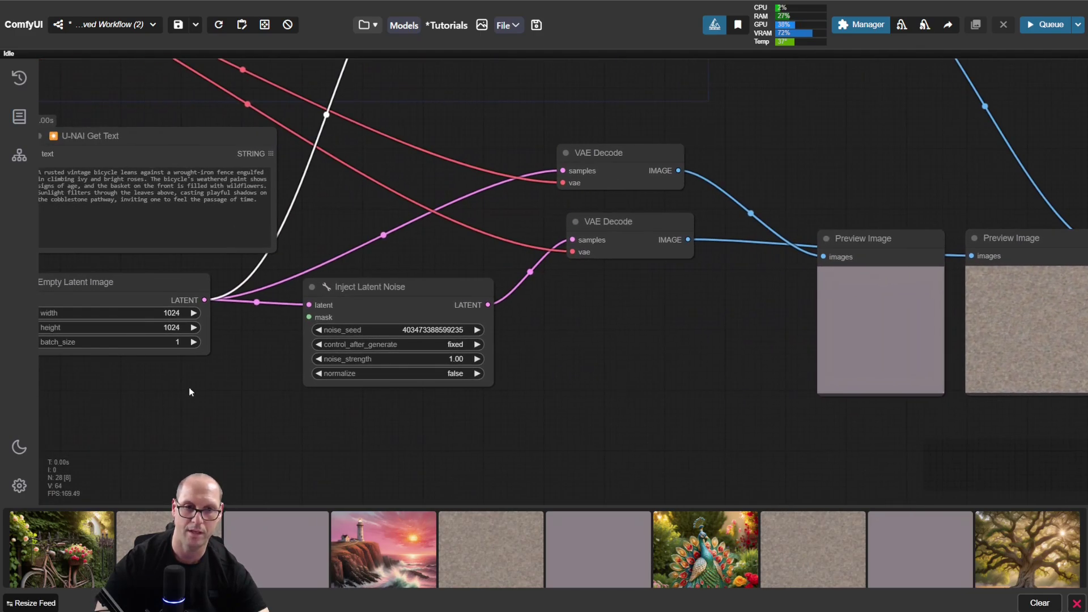
{"action": "left_click_drag", "start_coordinate": [189, 392], "coordinate": [604, 437]}
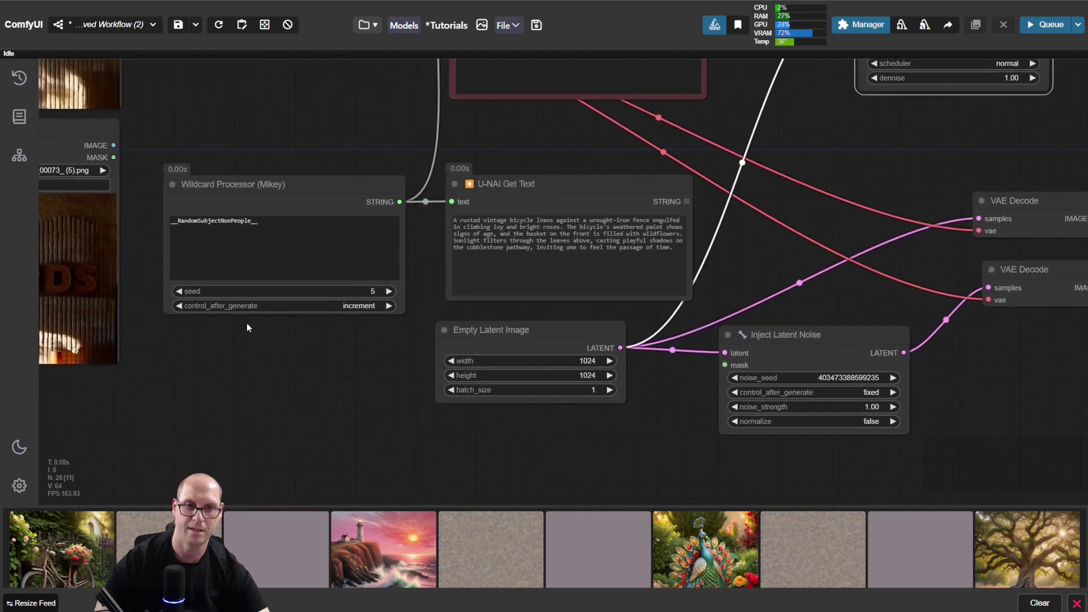
{"action": "scroll", "coordinate": [272, 167], "scroll_direction": "up", "scroll_amount": 4}
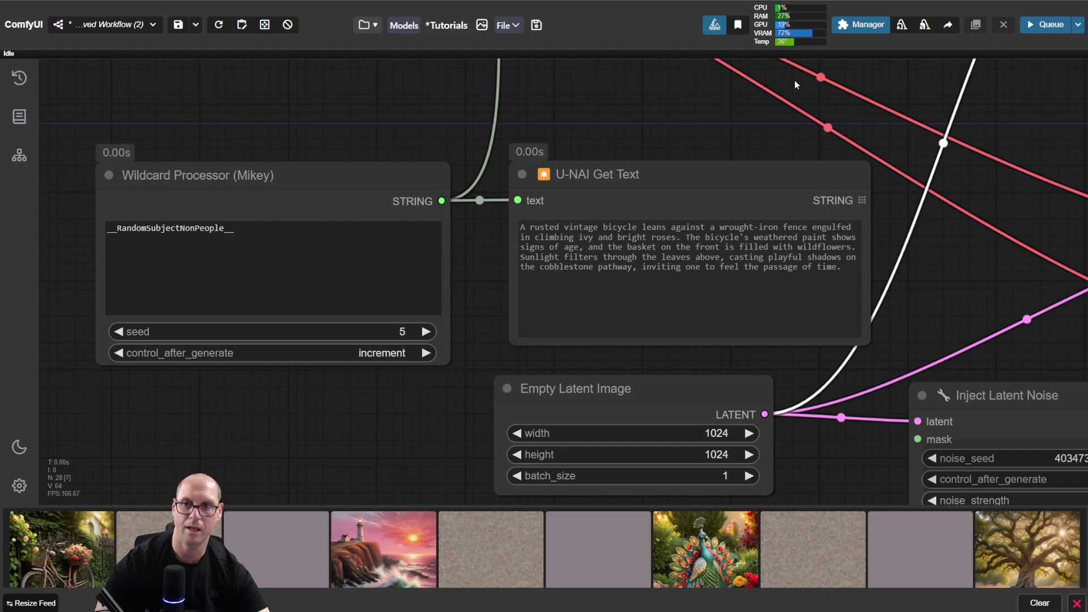
{"action": "left_click_drag", "start_coordinate": [906, 83], "coordinate": [960, 100]}
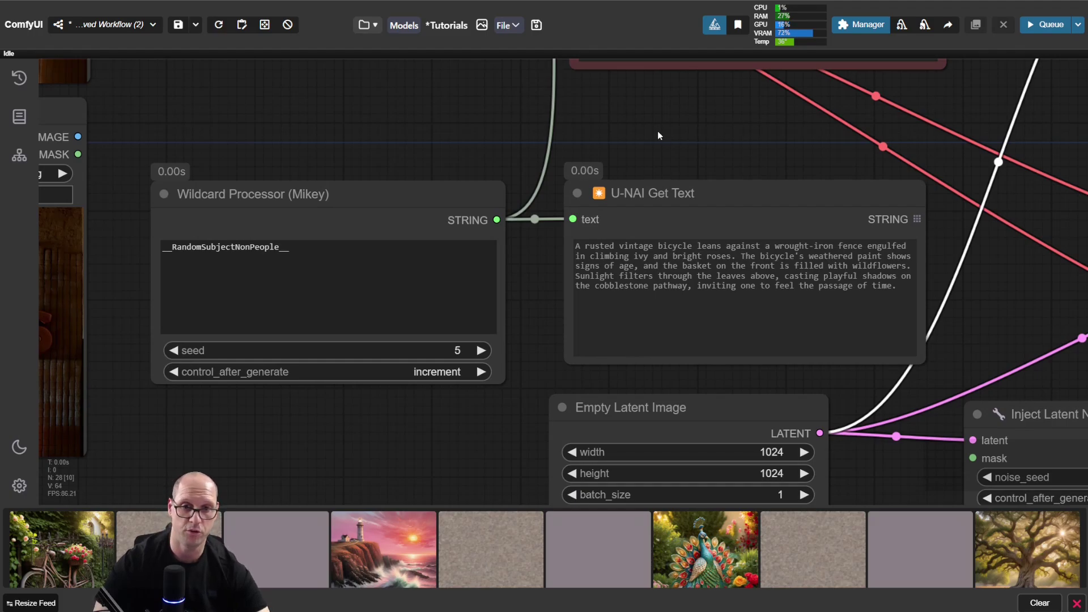
{"action": "double_click", "coordinate": [481, 372]}
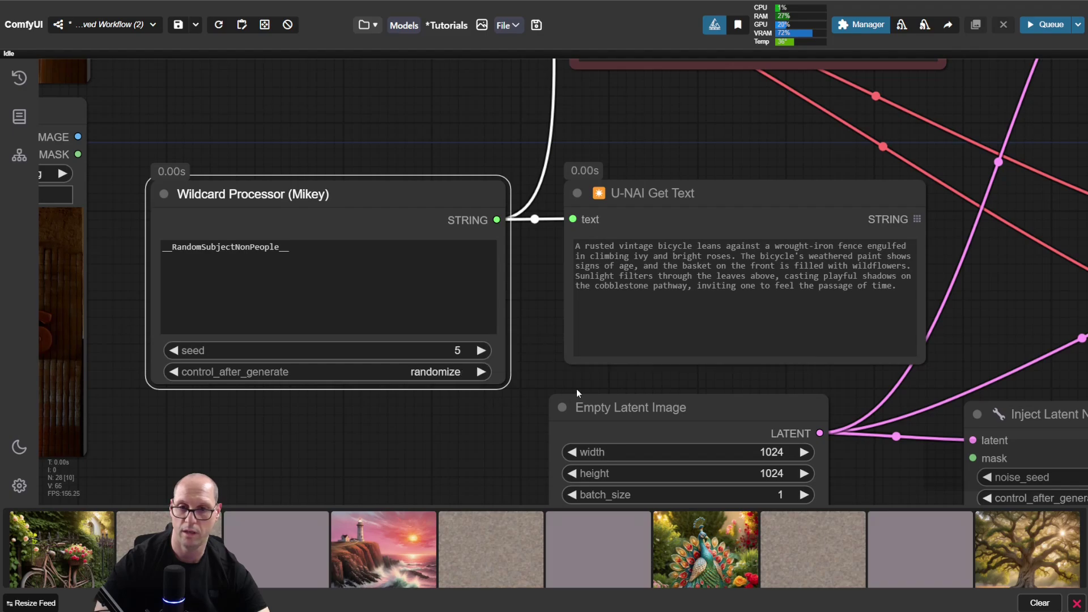
Queue a run and inspect the Preview Image nodes showing a misty lake with a dock
{"action": "left_click_drag", "start_coordinate": [582, 388], "coordinate": [292, 356]}
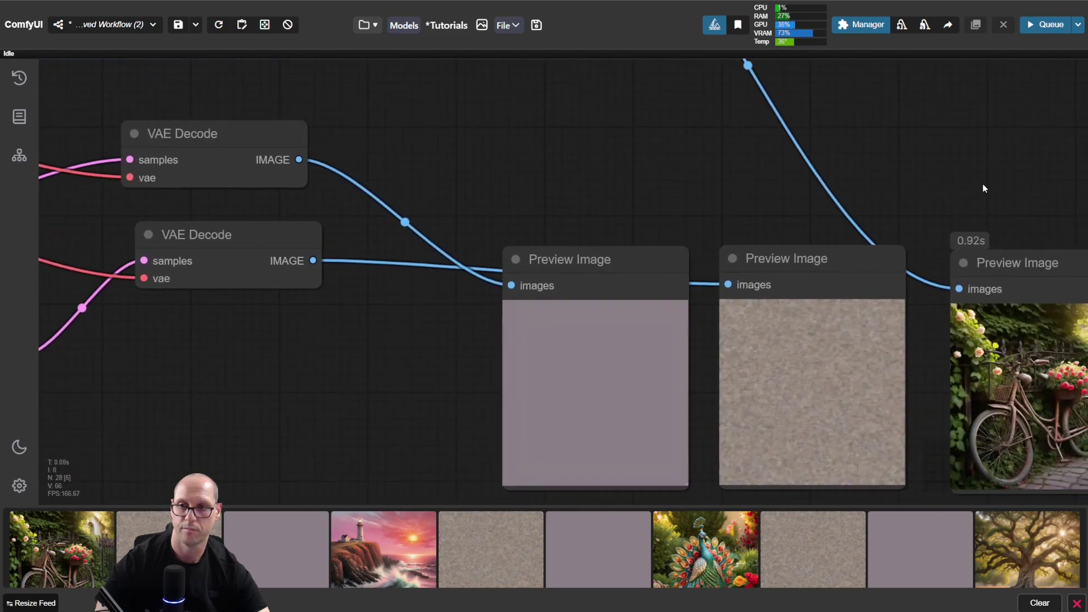
{"action": "left_click_drag", "start_coordinate": [989, 181], "coordinate": [590, 109]}
{"action": "key", "text": "ctrl+Return"}
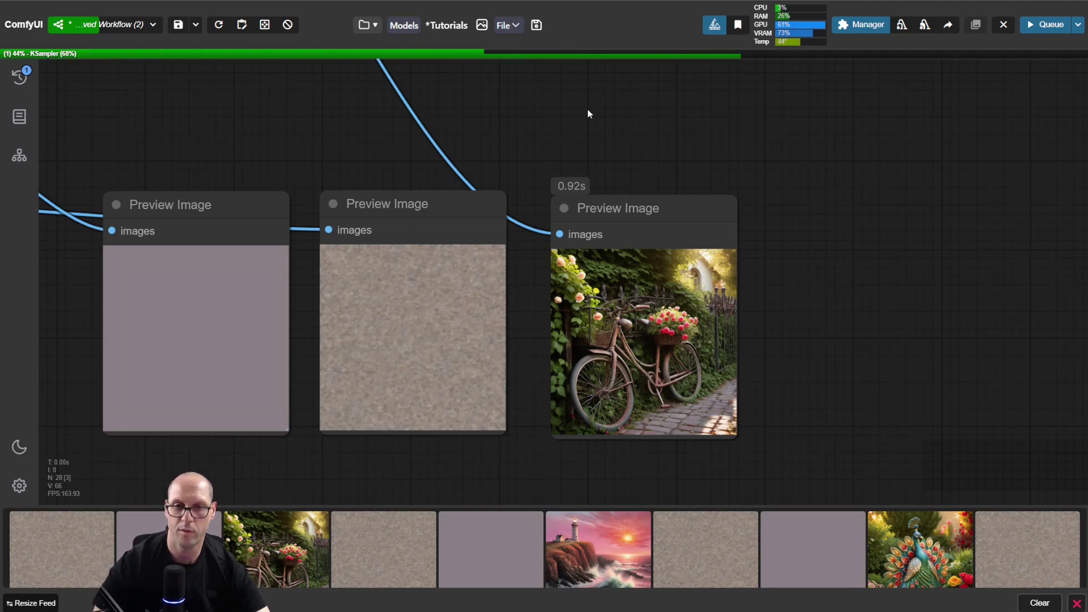
{"action": "left_click_drag", "start_coordinate": [614, 162], "coordinate": [746, 151]}
{"action": "left_click_drag", "start_coordinate": [367, 203], "coordinate": [356, 196]}
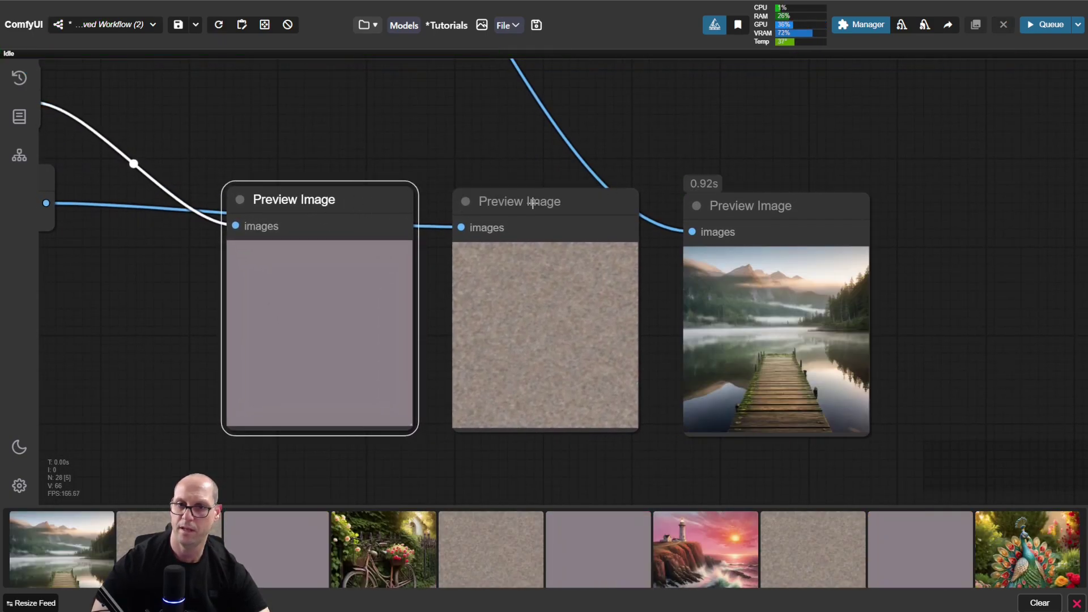
{"action": "left_click_drag", "start_coordinate": [536, 202], "coordinate": [538, 202]}
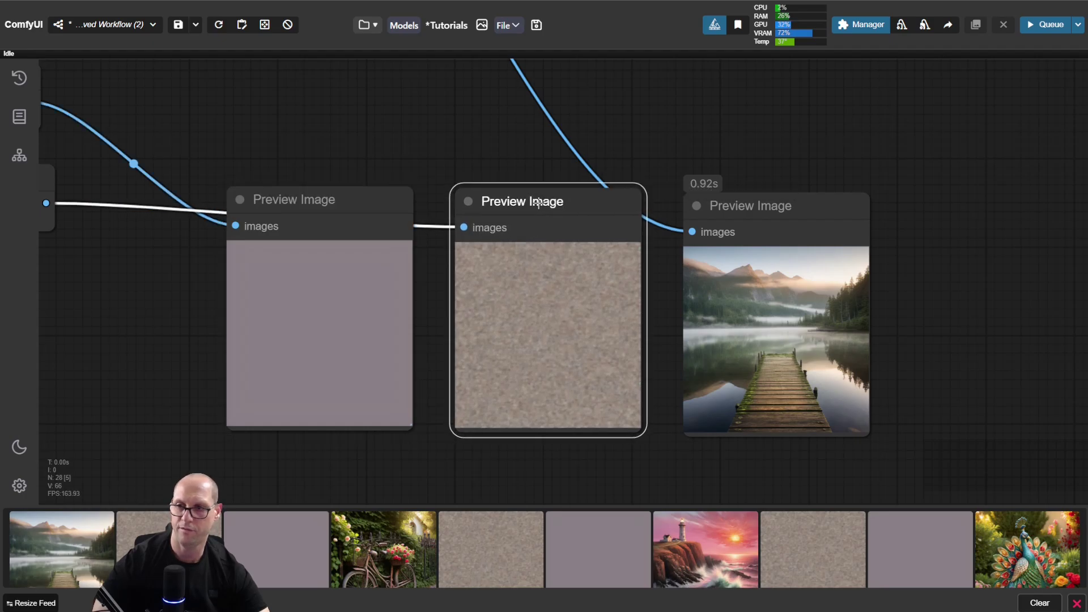
Queue two more randomized runs, yielding painted pebbles among foliage
{"action": "scroll", "coordinate": [448, 145], "scroll_direction": "down", "scroll_amount": 5}
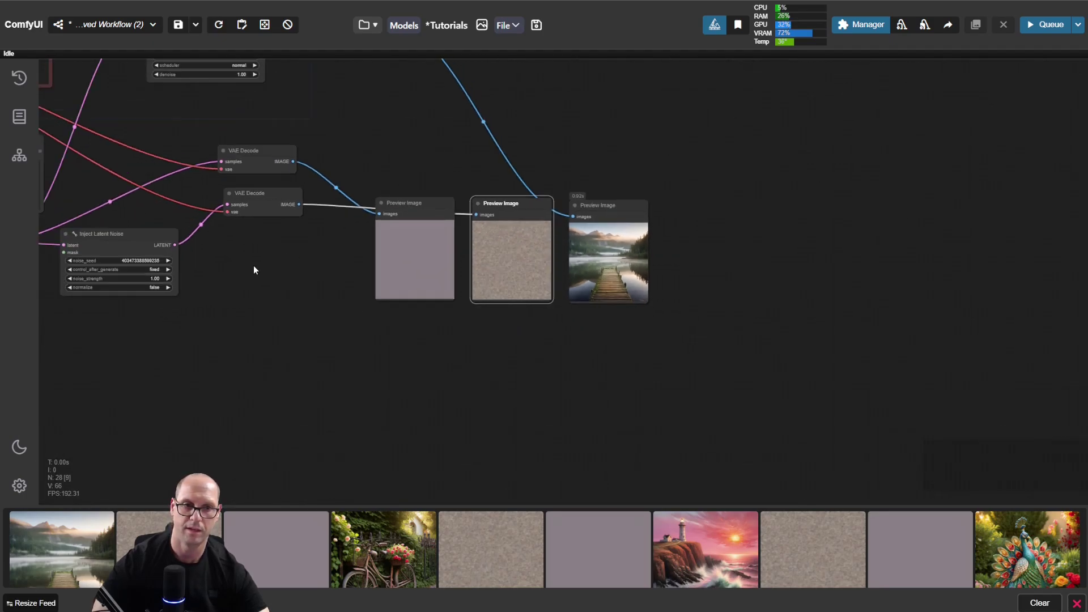
{"action": "left_click_drag", "start_coordinate": [254, 266], "coordinate": [357, 403]}
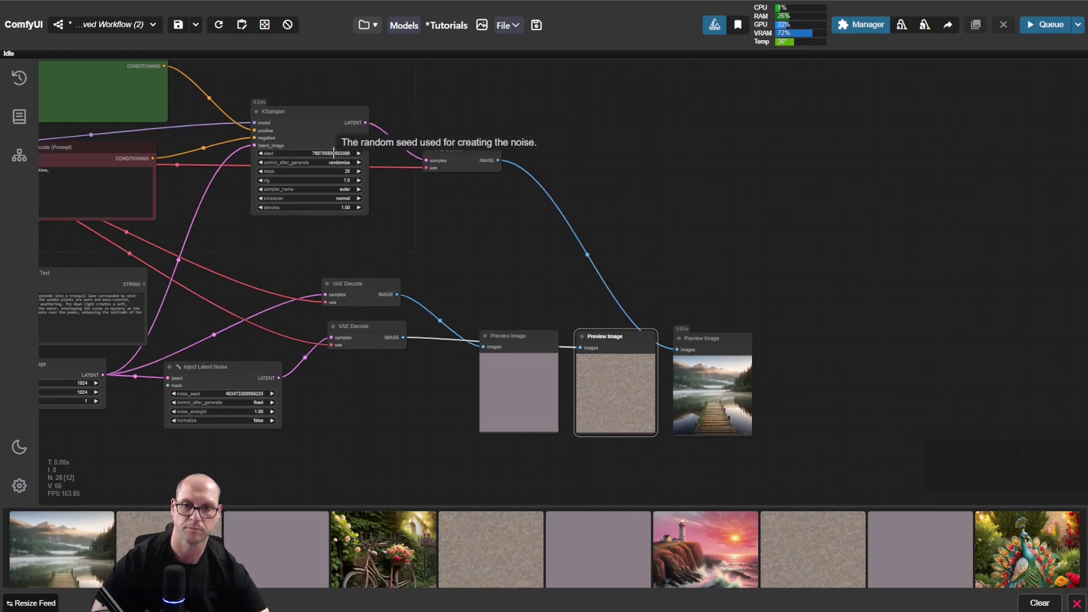
{"action": "scroll", "coordinate": [739, 258], "scroll_direction": "down", "scroll_amount": 3}
{"action": "scroll", "coordinate": [664, 263], "scroll_direction": "up", "scroll_amount": 5}
{"action": "scroll", "coordinate": [651, 258], "scroll_direction": "left", "scroll_amount": 5}
{"action": "scroll", "coordinate": [425, 369], "scroll_direction": "down", "scroll_amount": 5}
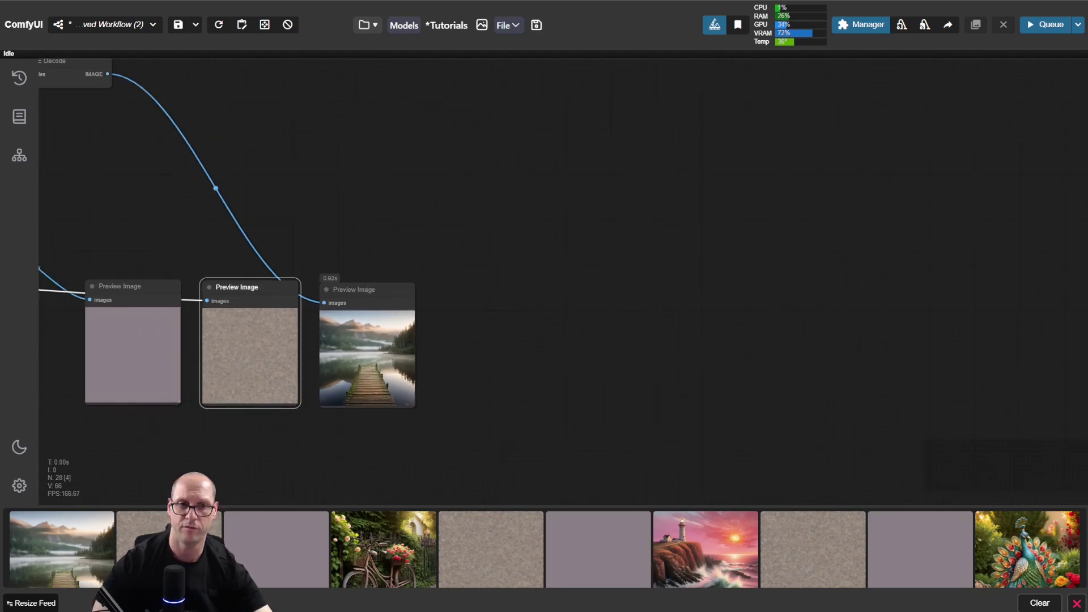
{"action": "scroll", "coordinate": [302, 420], "scroll_direction": "left", "scroll_amount": 15}
{"action": "scroll", "coordinate": [302, 421], "scroll_direction": "left", "scroll_amount": 10}
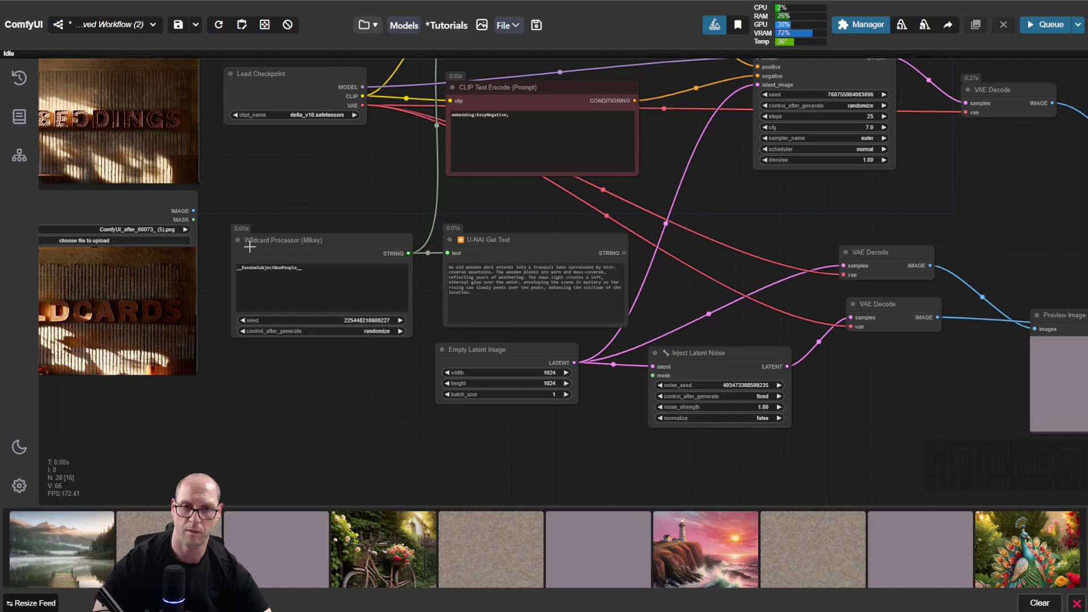
{"action": "scroll", "coordinate": [1024, 222], "scroll_direction": "right", "scroll_amount": 15}
{"action": "scroll", "coordinate": [689, 355], "scroll_direction": "up", "scroll_amount": 5}
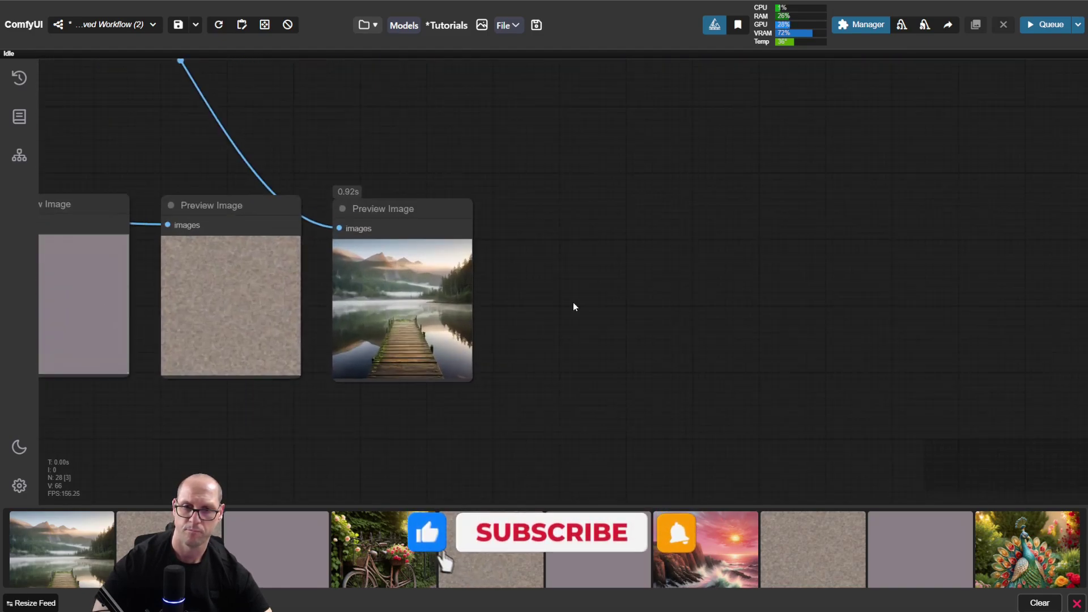
{"action": "scroll", "coordinate": [706, 311], "scroll_direction": "left", "scroll_amount": 8}
{"action": "scroll", "coordinate": [743, 299], "scroll_direction": "up", "scroll_amount": 2}
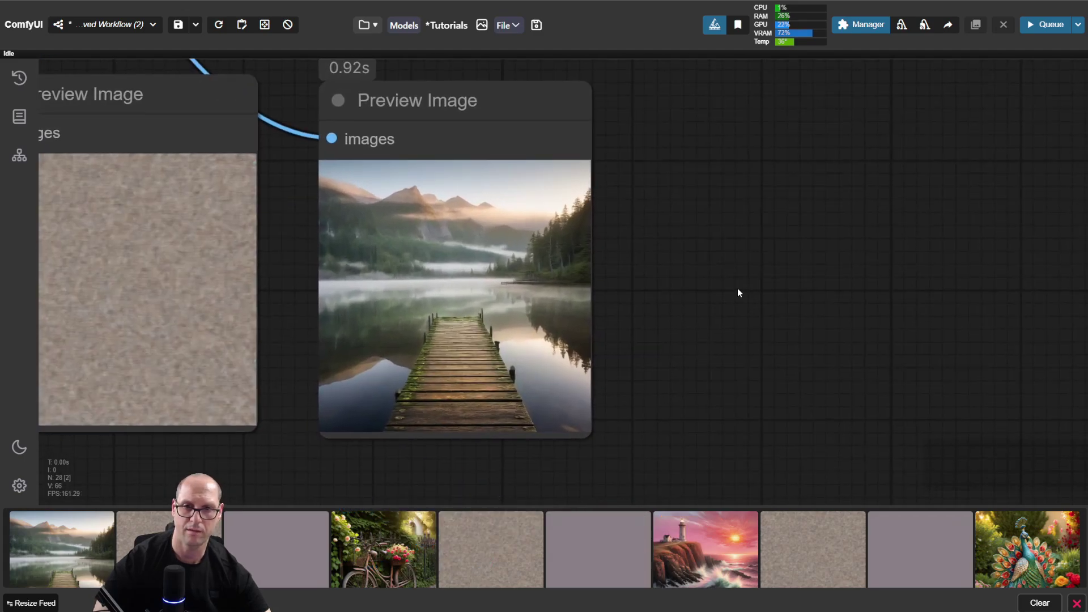
{"action": "key", "text": "ctrl+Return"}
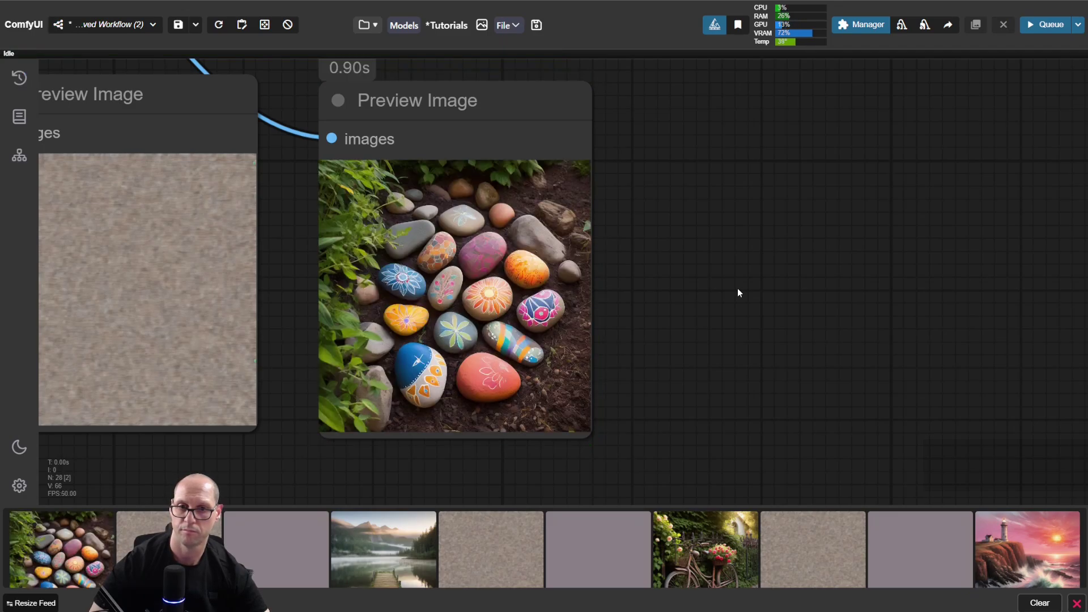
{"action": "key", "text": "ctrl+Return"}
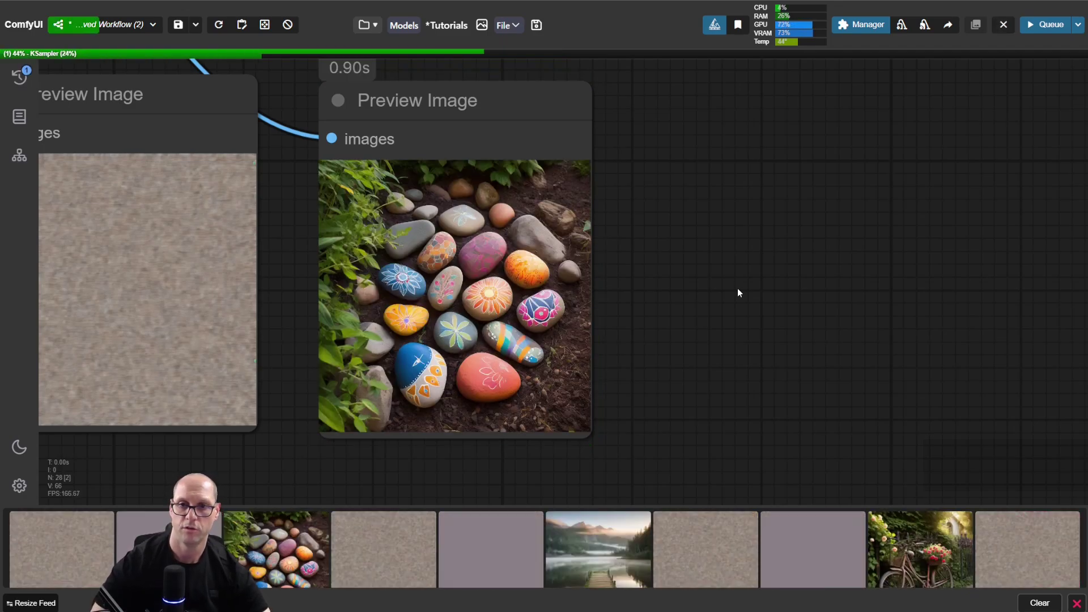
Nudge the Wildcard Processor node upward and bring up the wildcards folder in Explorer
{"action": "scroll", "coordinate": [738, 288], "scroll_direction": "down", "scroll_amount": 5}
{"action": "left_click_drag", "start_coordinate": [323, 158], "coordinate": [942, 349]}
{"action": "left_click_drag", "start_coordinate": [638, 185], "coordinate": [900, 239]}
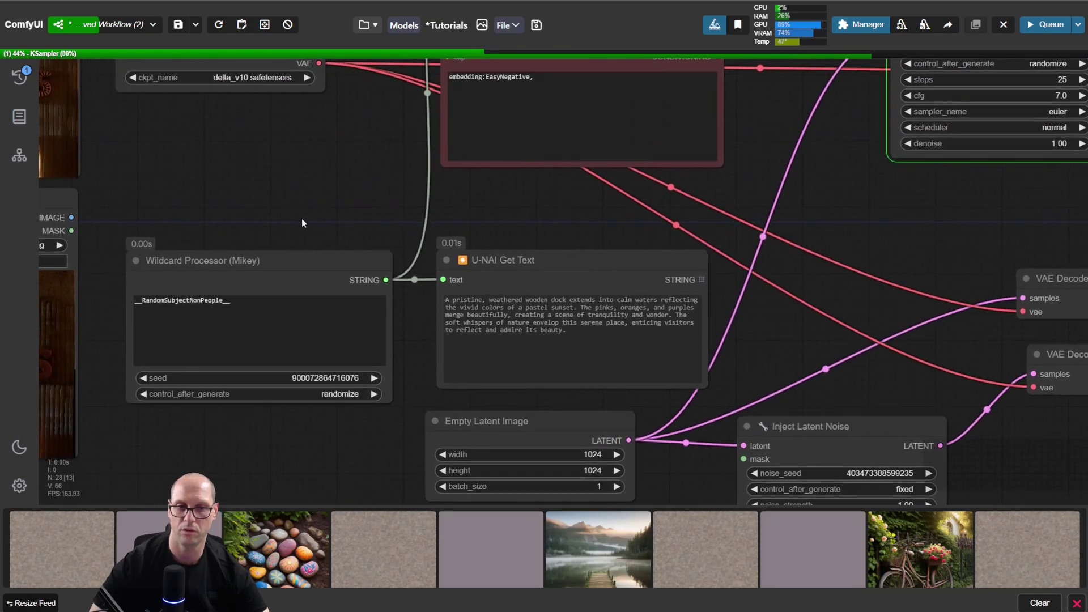
{"action": "left_click_drag", "start_coordinate": [300, 220], "coordinate": [701, 194]}
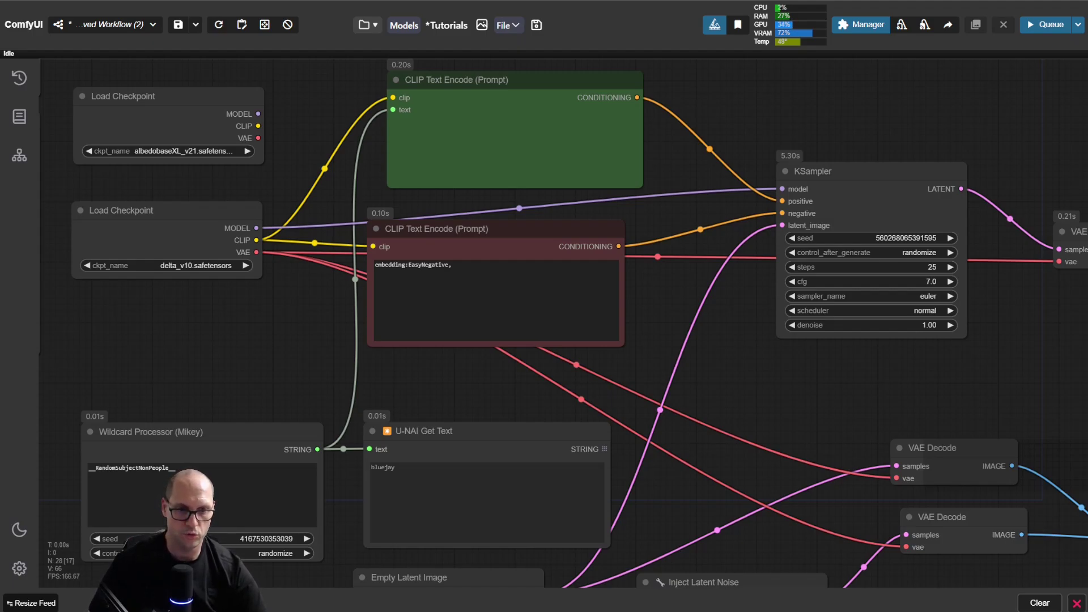
{"action": "double_click", "coordinate": [147, 467]}
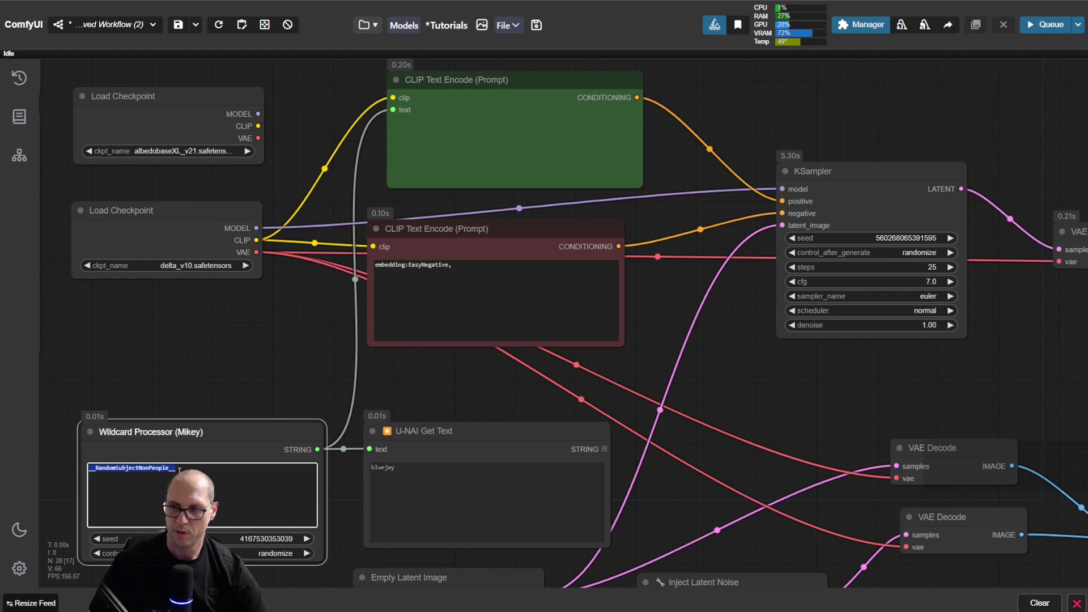
{"action": "left_click_drag", "start_coordinate": [215, 431], "coordinate": [213, 406]}
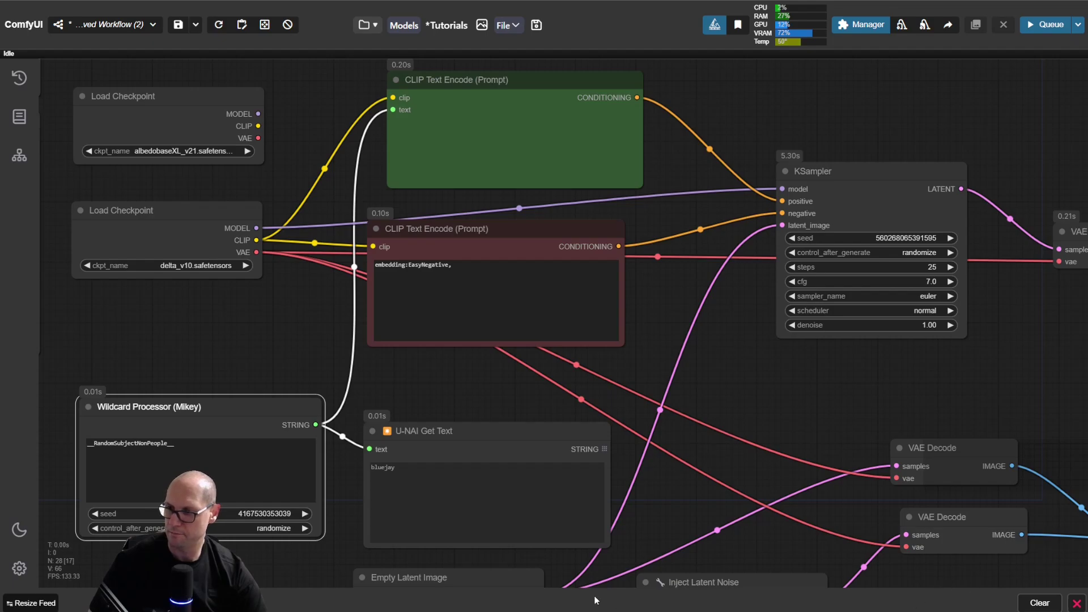
{"action": "key", "text": "alt+Tab"}
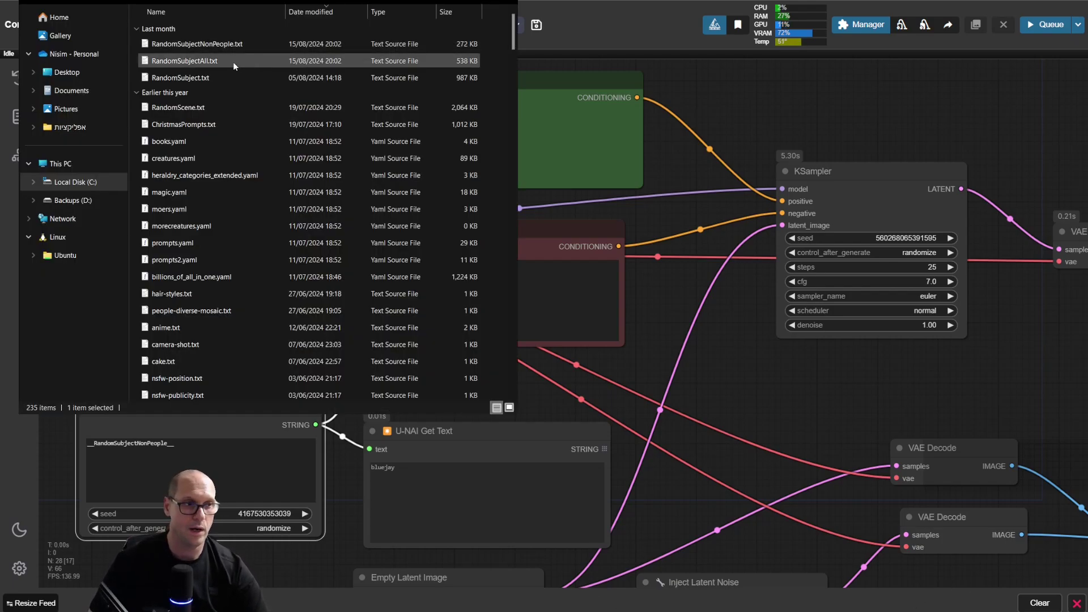
Select RandomSubjectNonPeople.txt and compare it with the node's __RandomSubjectNonPeople__ wildcard name
{"action": "left_click", "coordinate": [184, 47]}
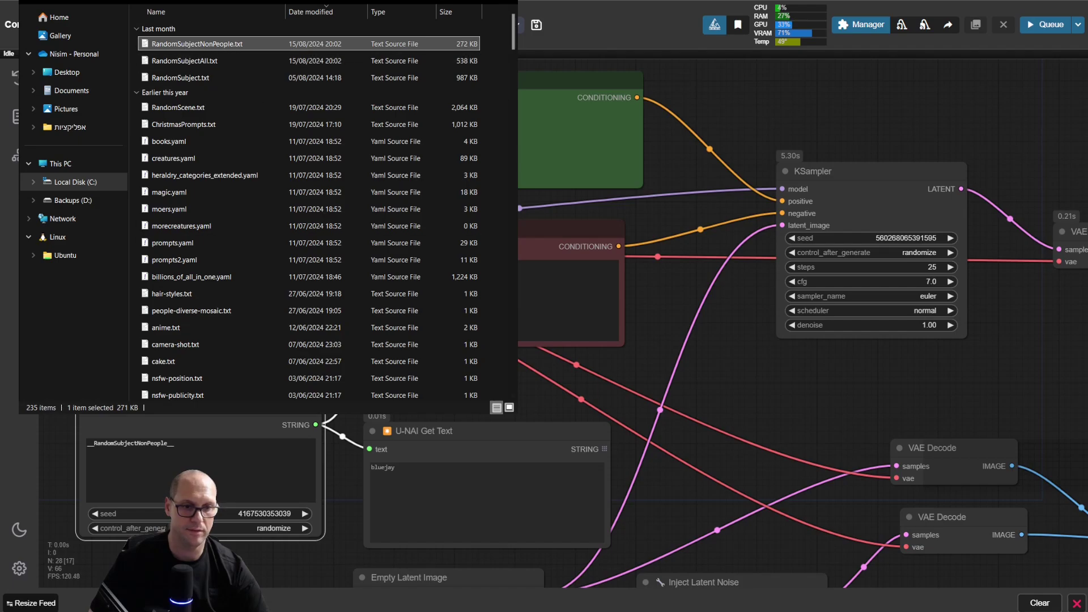
{"action": "double_click", "coordinate": [130, 443]}
{"action": "left_click", "coordinate": [152, 444]}
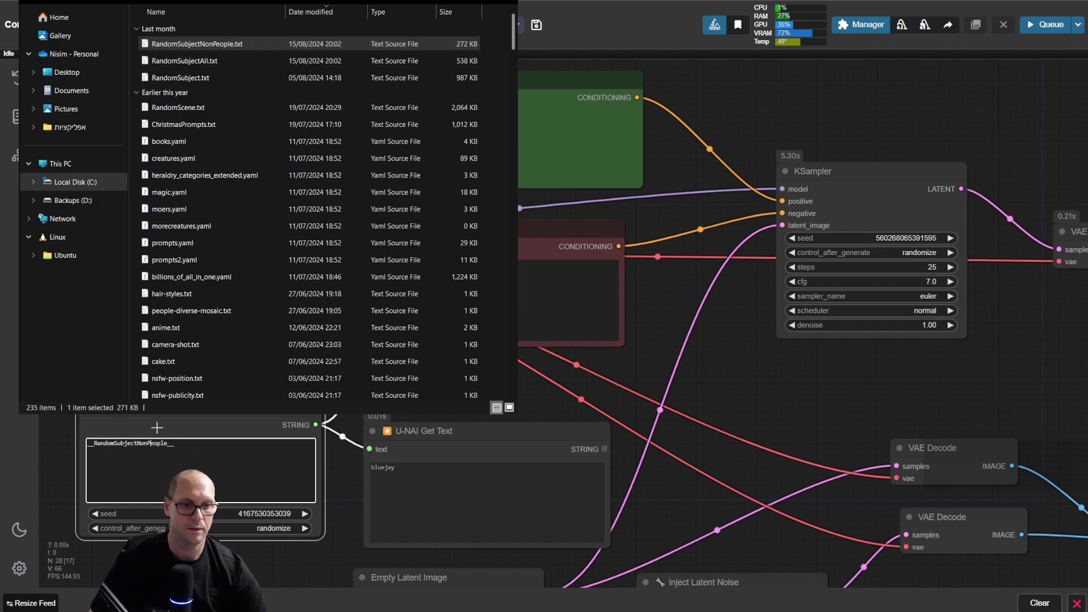
{"action": "scroll", "coordinate": [163, 444], "scroll_direction": "up", "scroll_amount": 8}
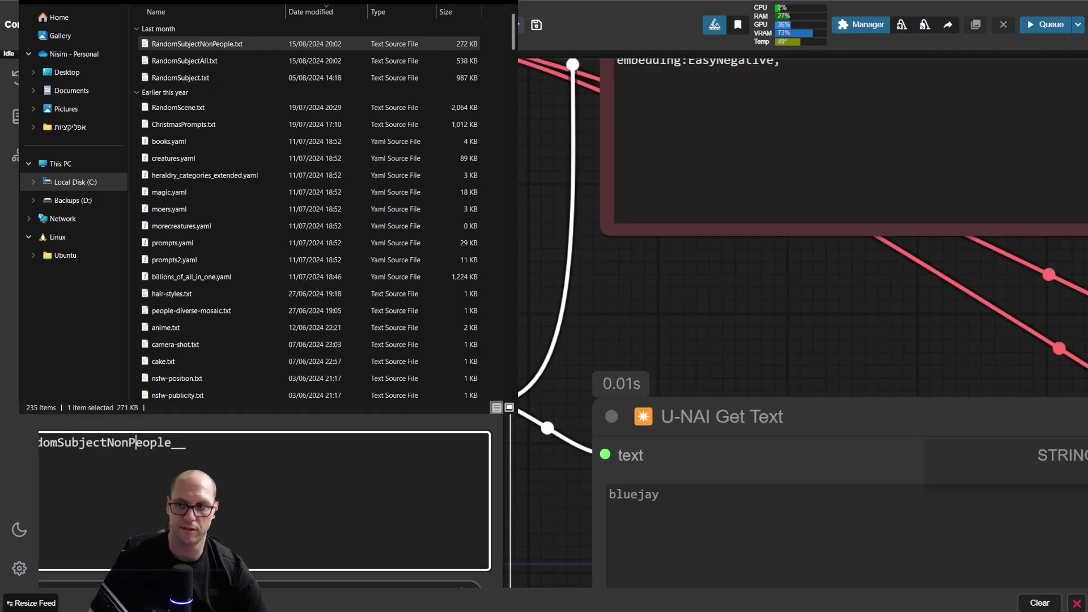
{"action": "left_click_drag", "start_coordinate": [340, 510], "coordinate": [491, 503]}
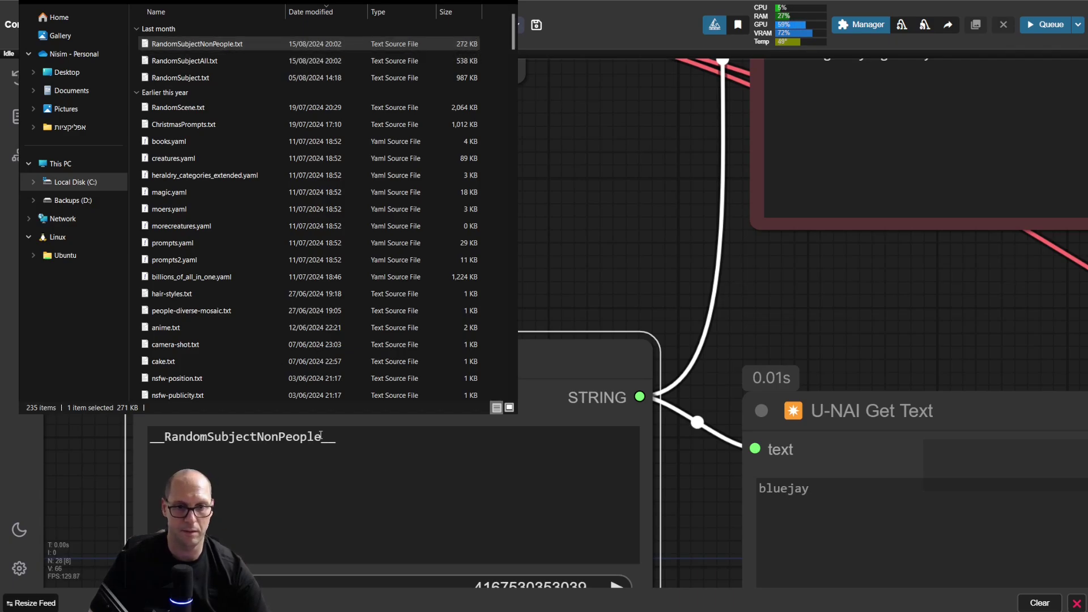
{"action": "left_click_drag", "start_coordinate": [321, 437], "coordinate": [167, 437]}
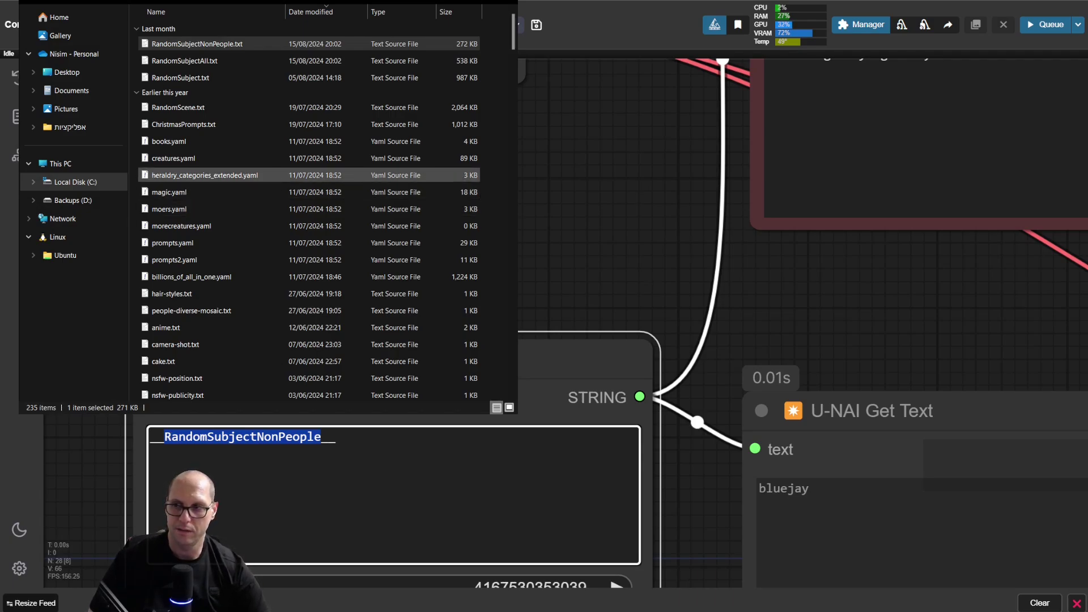
Browse to cyberdelia > animals in Explorer and select cyber_birds.txt
{"action": "scroll", "coordinate": [226, 187], "scroll_direction": "down", "scroll_amount": 20}
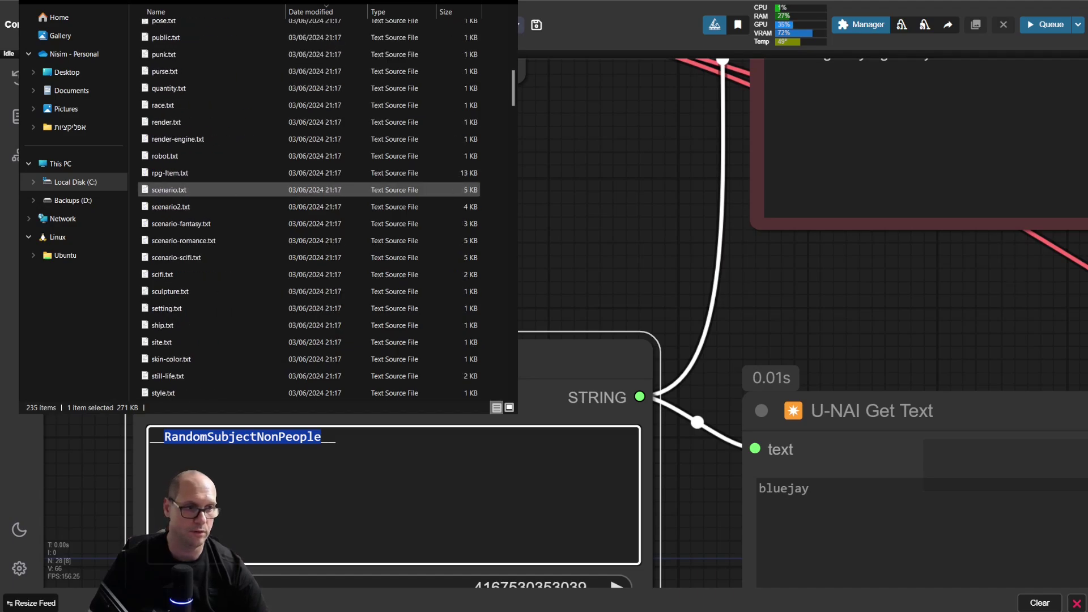
{"action": "scroll", "coordinate": [227, 207], "scroll_direction": "down", "scroll_amount": 1}
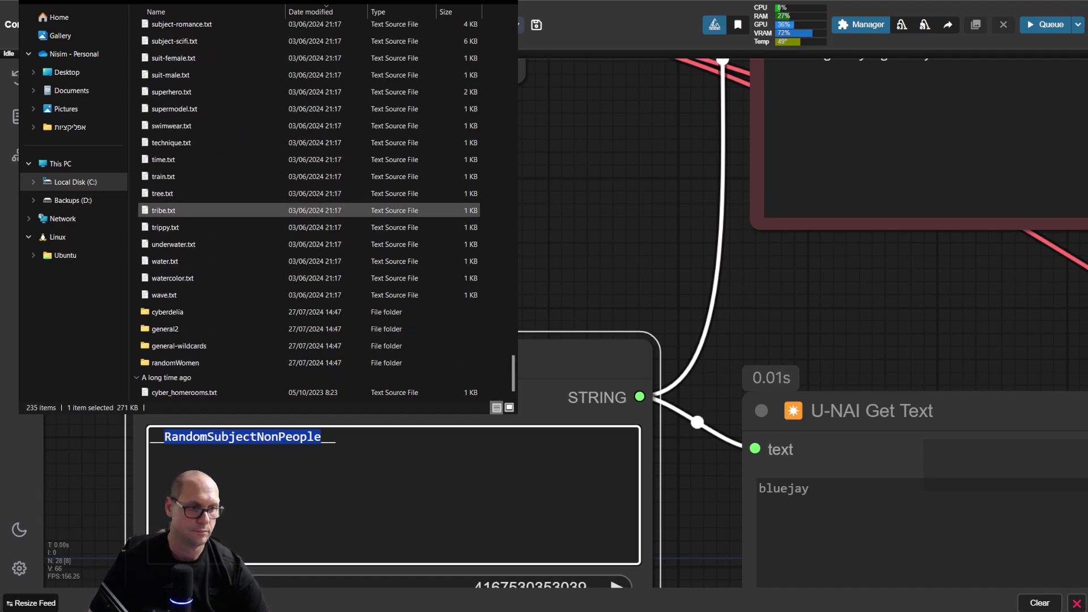
{"action": "left_click", "coordinate": [176, 313]}
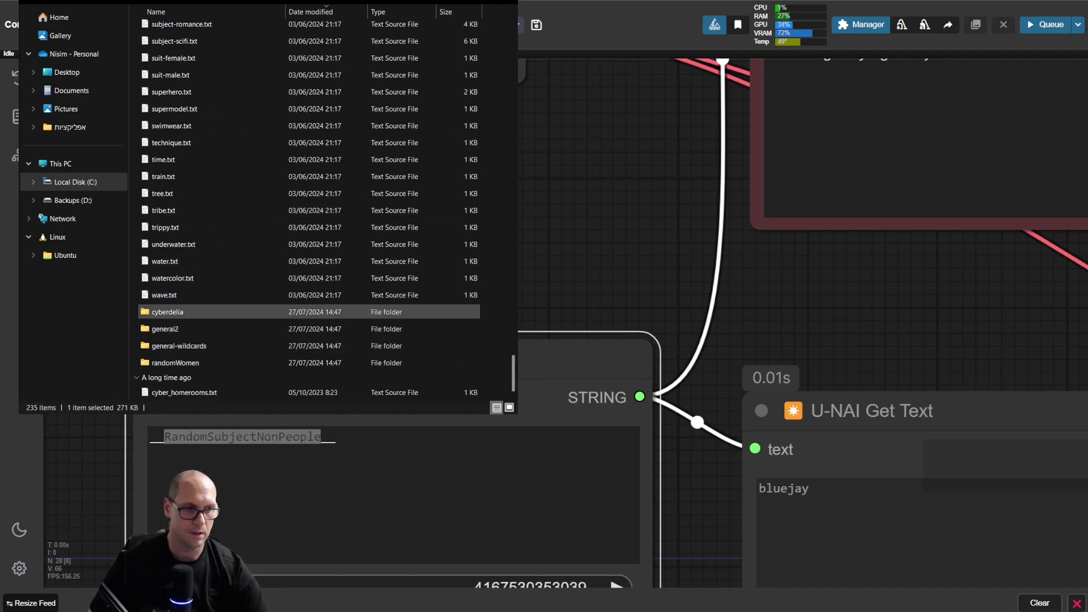
{"action": "double_click", "coordinate": [184, 313]}
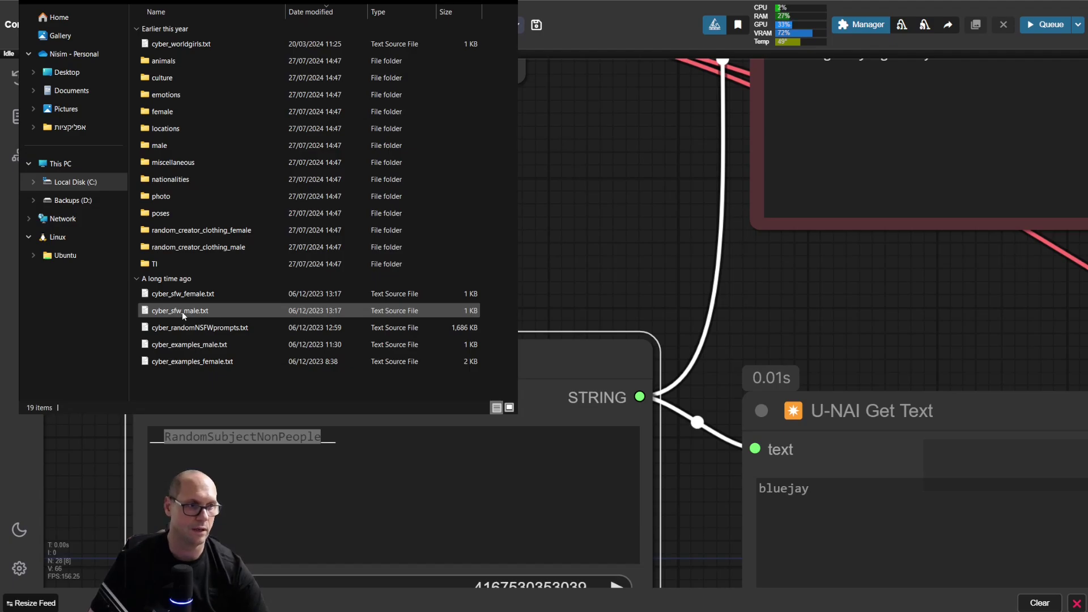
{"action": "double_click", "coordinate": [154, 61]}
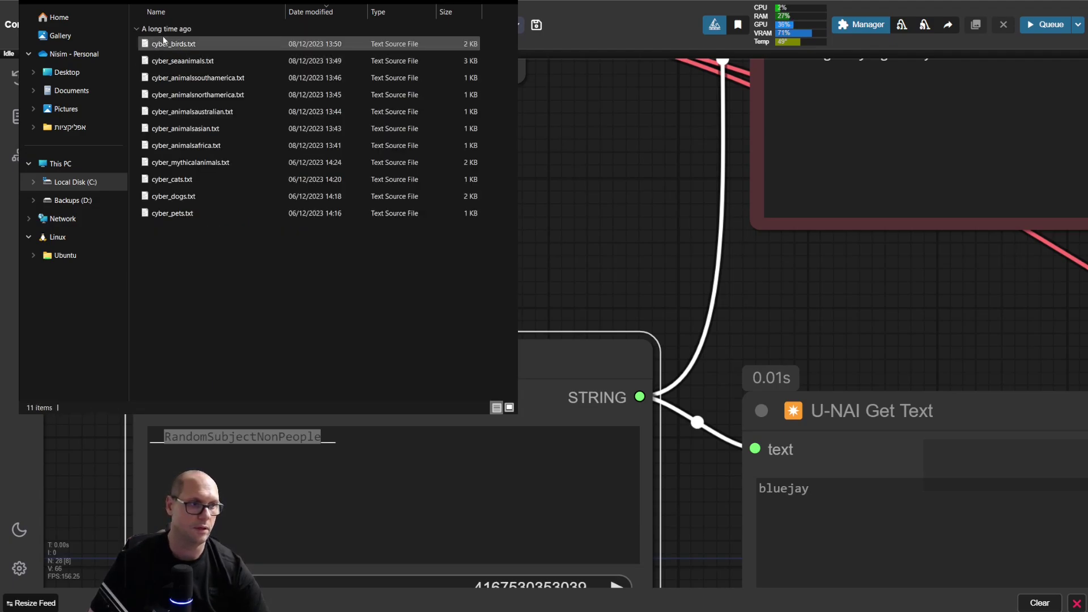
{"action": "left_click", "coordinate": [155, 43]}
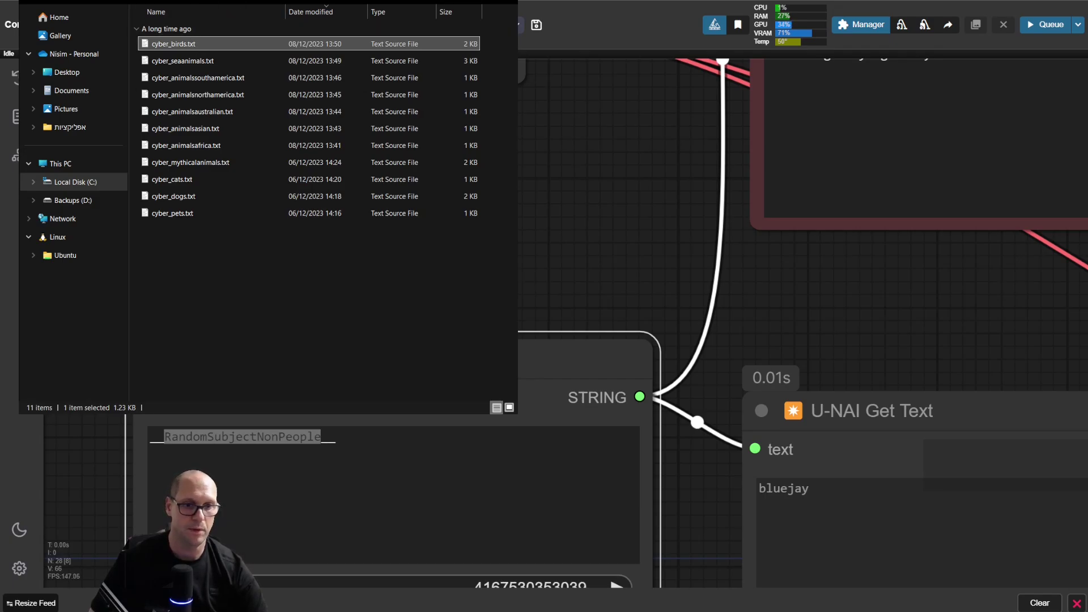
Insert __cyberdelia\animals\cyber_birds__ as a new first line in the Wildcard Processor text
{"action": "left_click", "coordinate": [151, 450]}
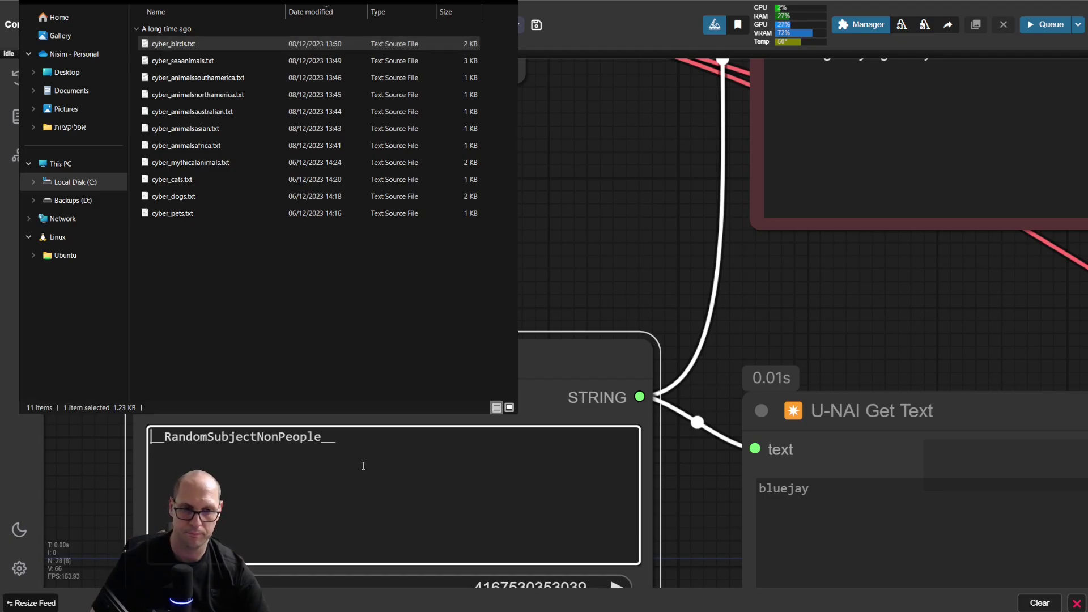
{"action": "key", "text": "Return"}
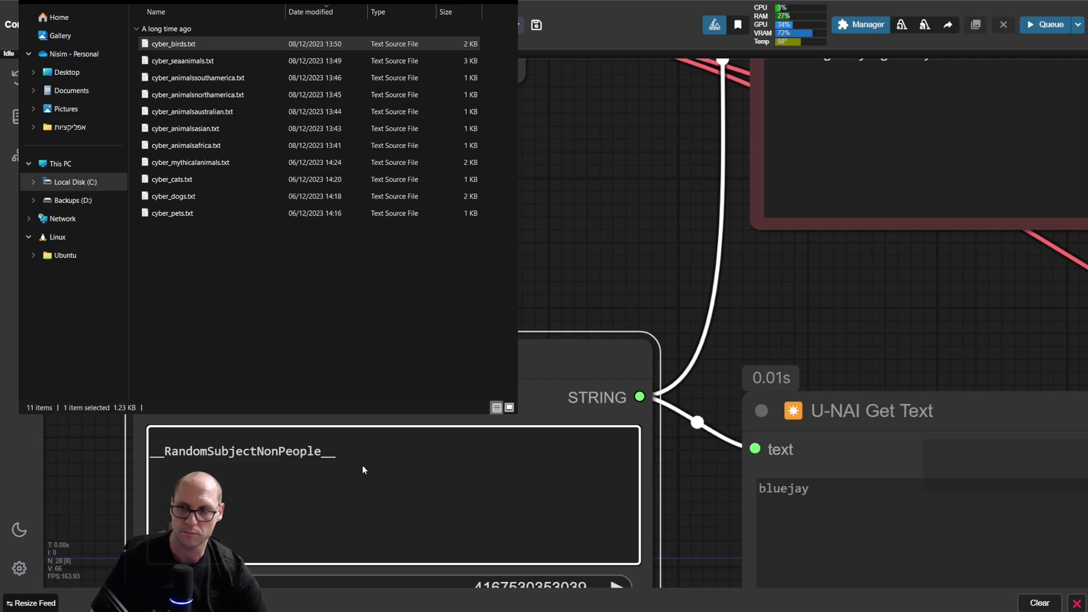
{"action": "type", "text": "__cyberdelia\\animals\\cyber_birds__"}
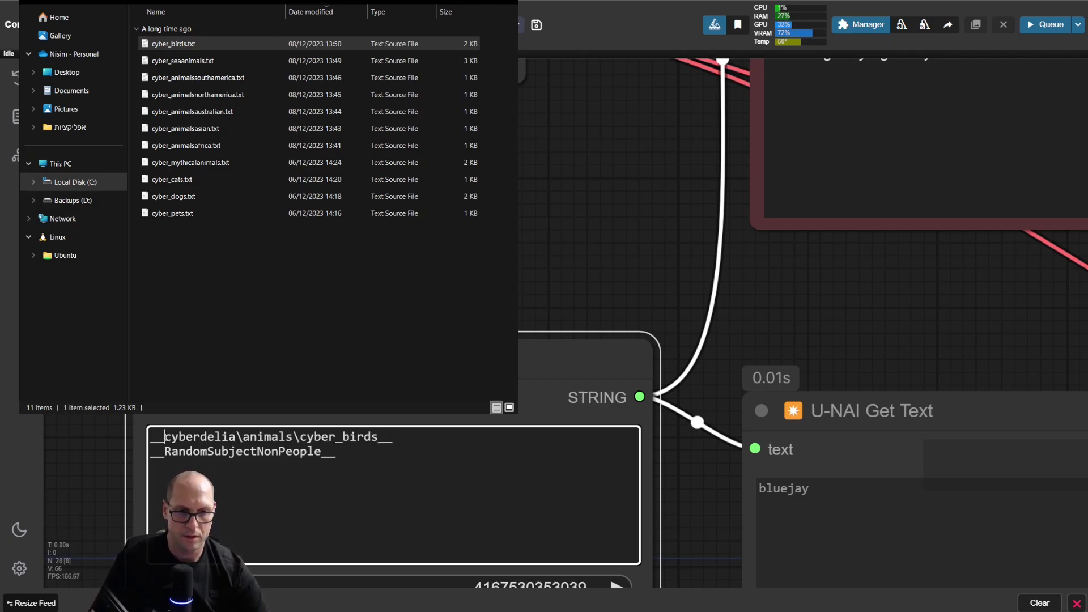
Go back up to the main wildcards folder and sort its files by date modified
{"action": "left_click_drag", "start_coordinate": [164, 436], "coordinate": [376, 440]}
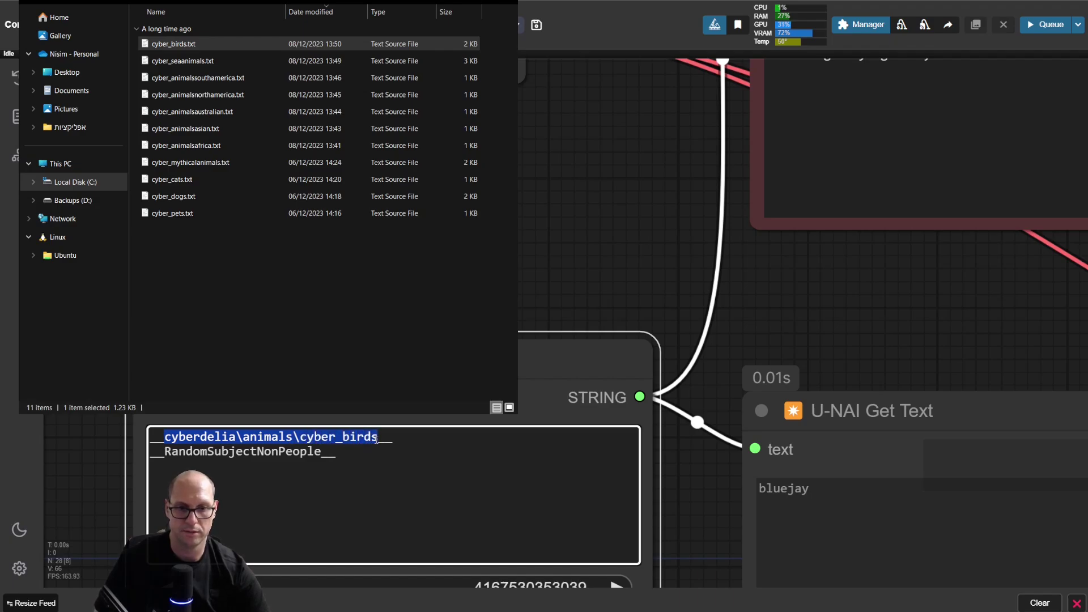
{"action": "left_click", "coordinate": [356, 438]}
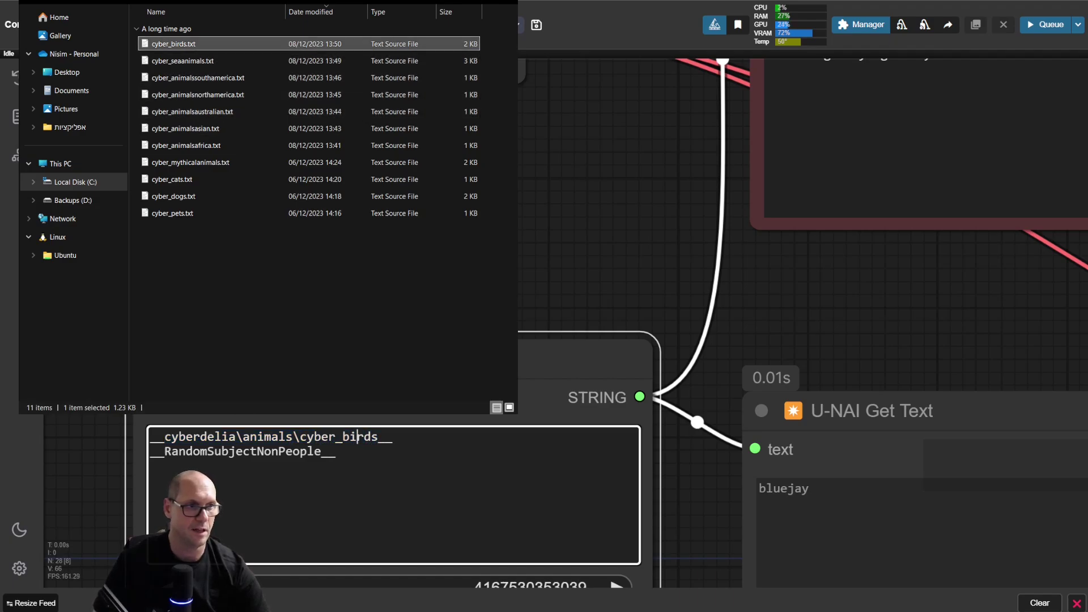
{"action": "key", "text": "alt+Up"}
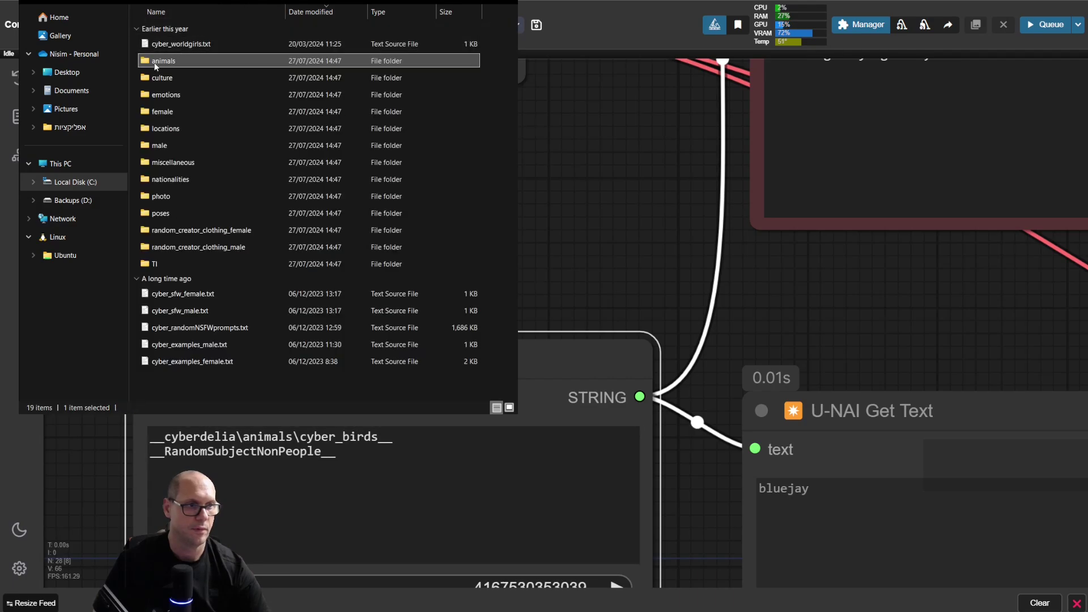
{"action": "key", "text": "alt+Up"}
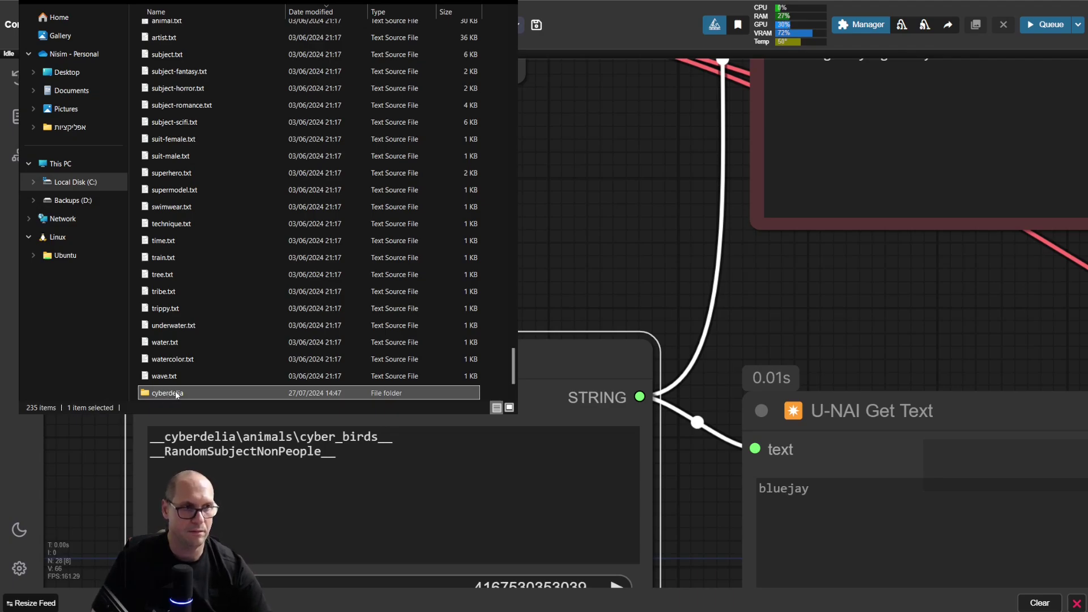
{"action": "left_click", "coordinate": [310, 11]}
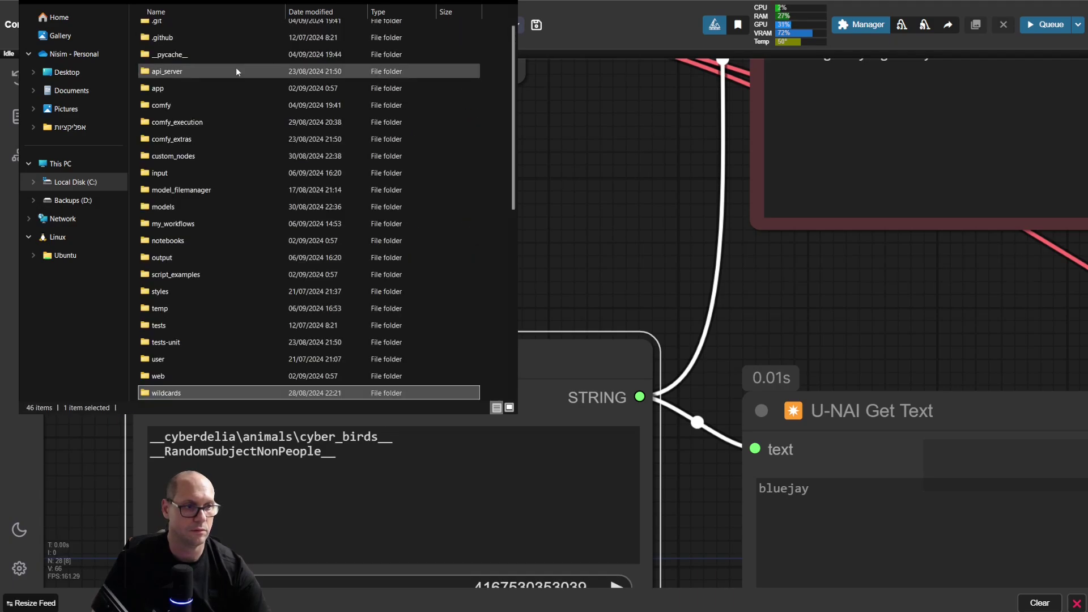
{"action": "scroll", "coordinate": [177, 395], "scroll_direction": "up", "scroll_amount": 20}
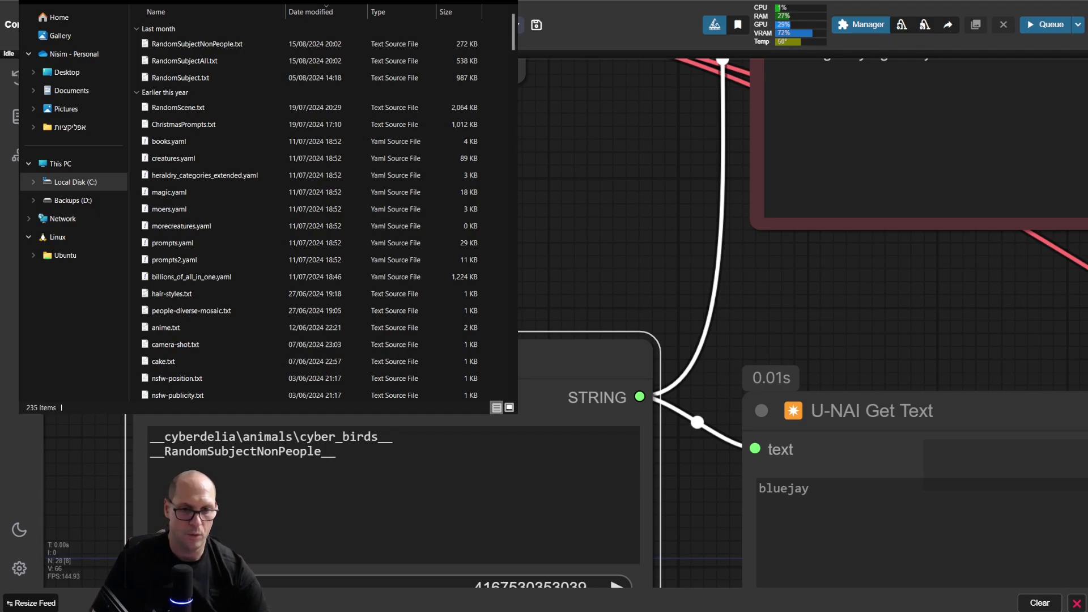
Delete __RandomSubjectNonPeople__ from the Wildcard Processor, leaving only the bird wildcard
{"action": "left_click", "coordinate": [401, 455]}
{"action": "double_click", "coordinate": [401, 455]}
{"action": "key", "text": "BackSpace"}
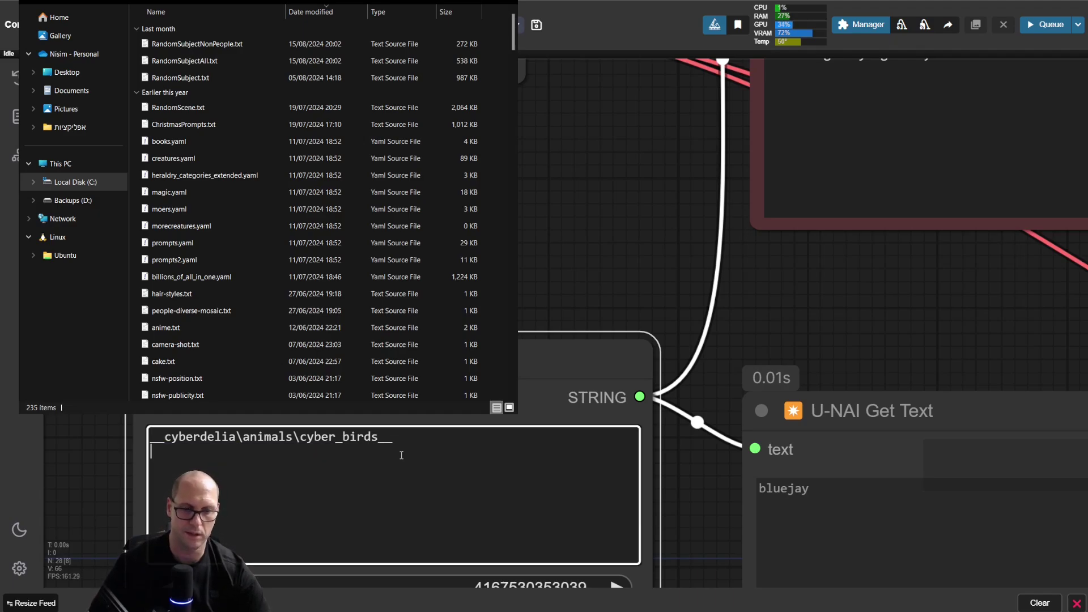
Queue a run and view the generated scimitar-babbler bird image full size
{"action": "scroll", "coordinate": [623, 340], "scroll_direction": "down", "scroll_amount": 6}
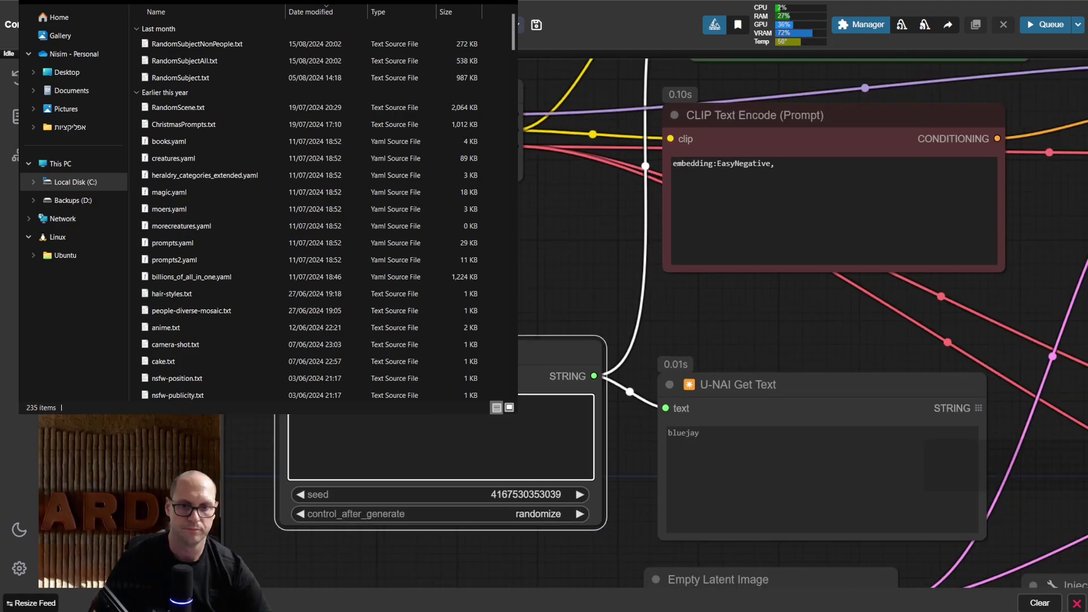
{"action": "left_click_drag", "start_coordinate": [546, 298], "coordinate": [406, 217]}
{"action": "scroll", "coordinate": [773, 323], "scroll_direction": "down", "scroll_amount": 1}
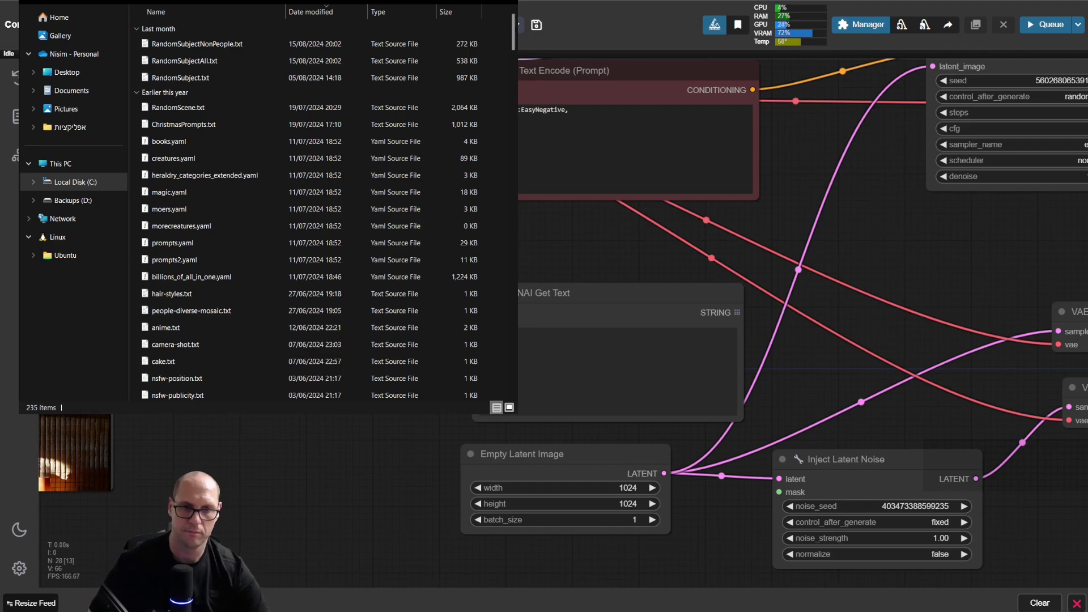
{"action": "key", "text": "ctrl+Return"}
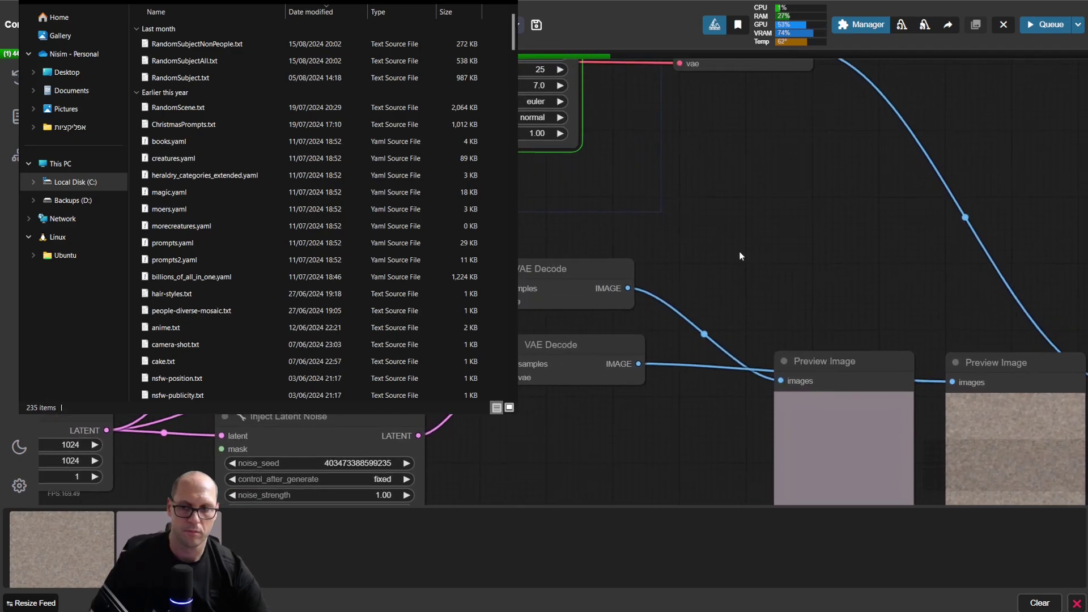
{"action": "left_click_drag", "start_coordinate": [807, 260], "coordinate": [860, 264]}
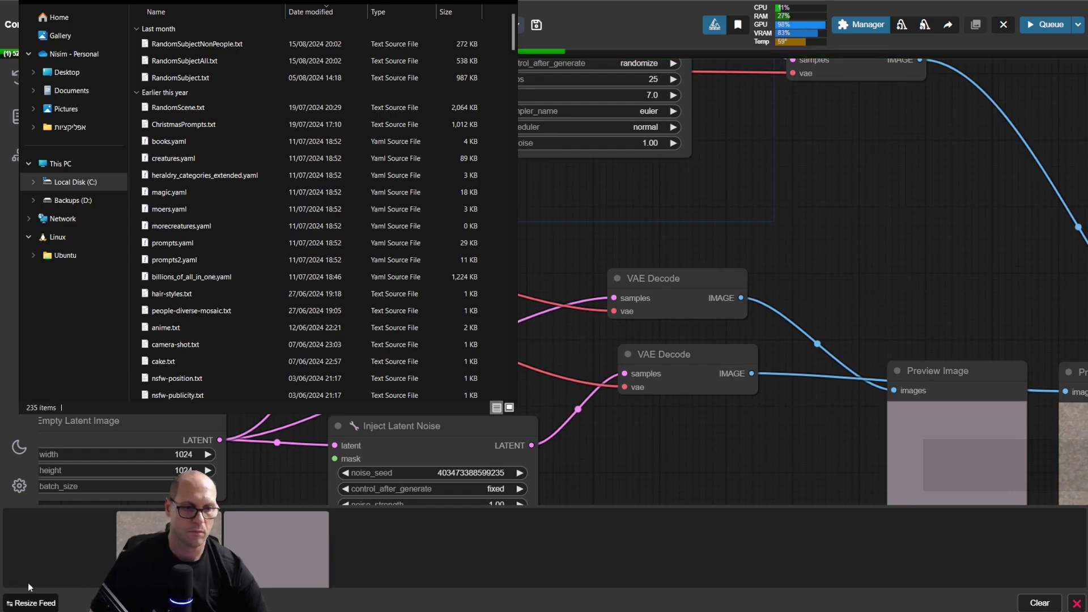
{"action": "left_click", "coordinate": [58, 561]}
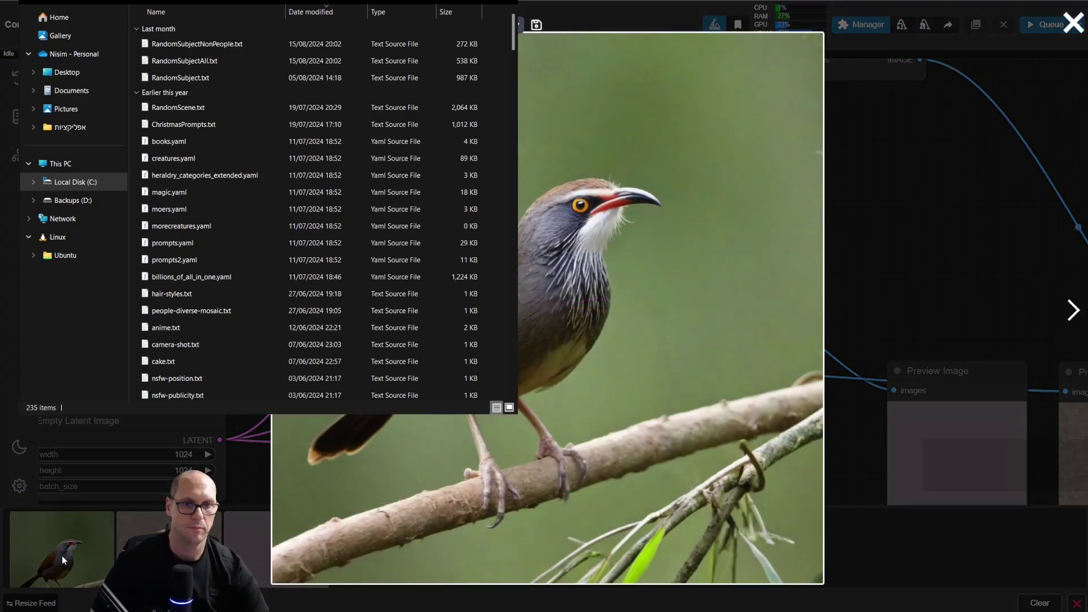
{"action": "left_click", "coordinate": [62, 556]}
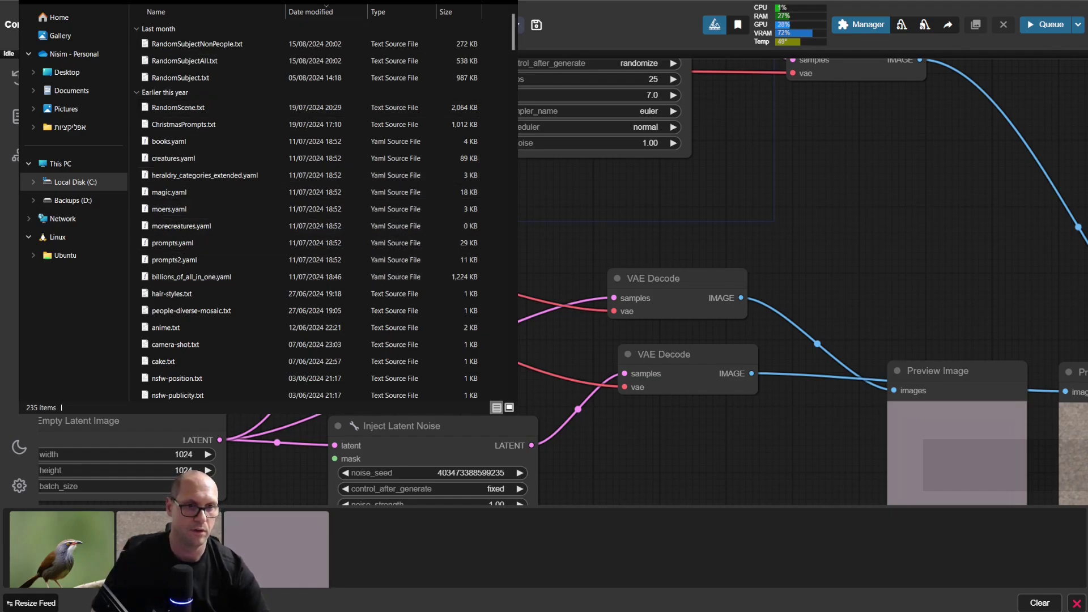
{"action": "left_click_drag", "start_coordinate": [566, 255], "coordinate": [878, 255]}
{"action": "scroll", "coordinate": [284, 203], "scroll_direction": "up", "scroll_amount": 5}
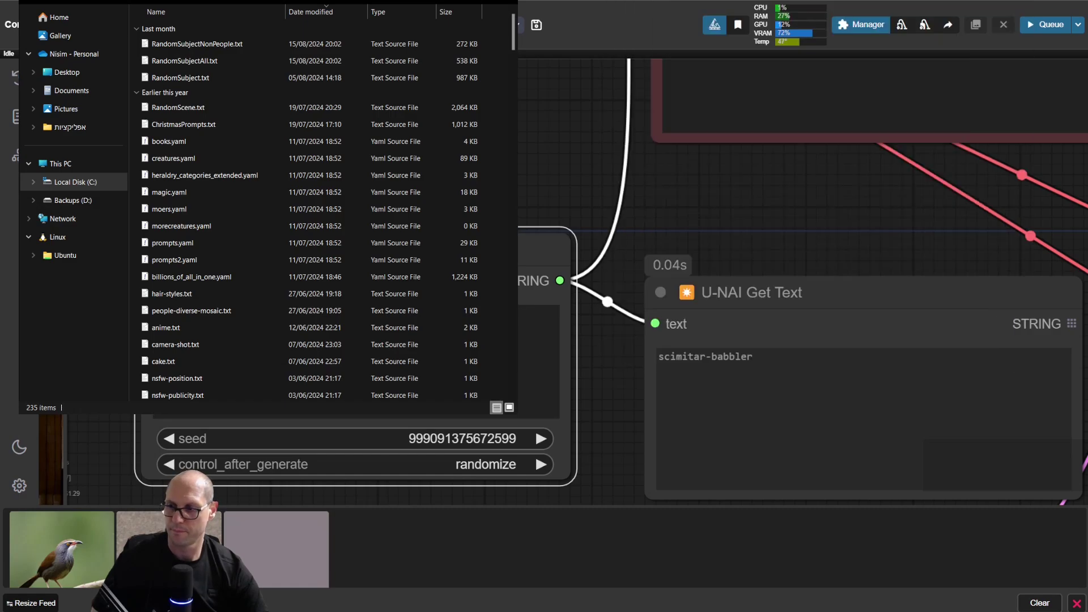
Check the bird wildcard line and scimitar-babbler output, then queue another run with both wildcards
{"action": "key", "text": "alt+Tab"}
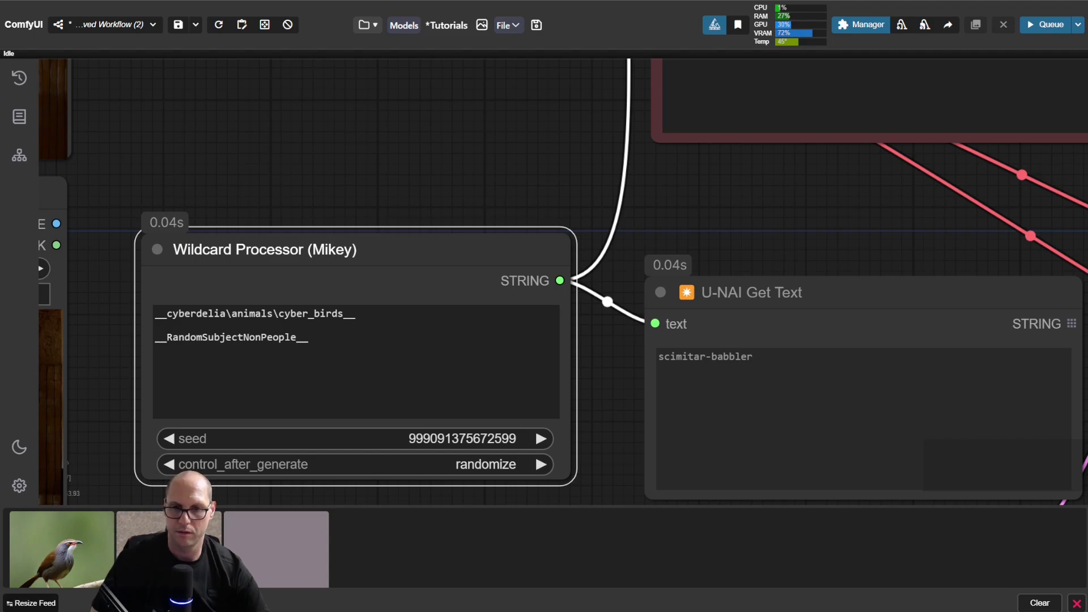
{"action": "left_click_drag", "start_coordinate": [355, 313], "coordinate": [150, 312]}
{"action": "left_click", "coordinate": [771, 357]}
{"action": "left_click_drag", "start_coordinate": [771, 357], "coordinate": [649, 355]}
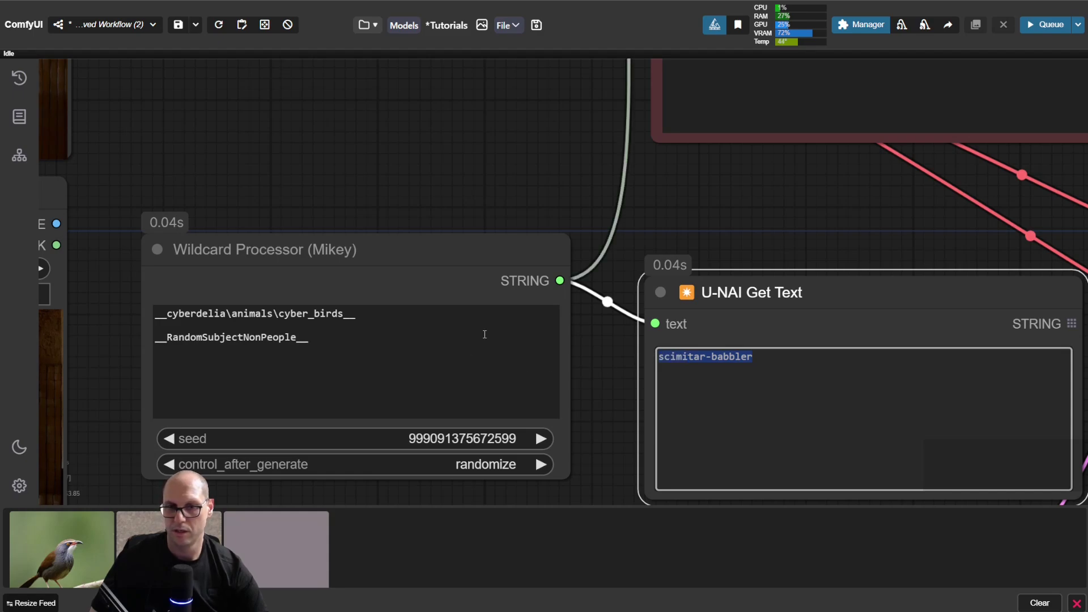
{"action": "left_click", "coordinate": [529, 205]}
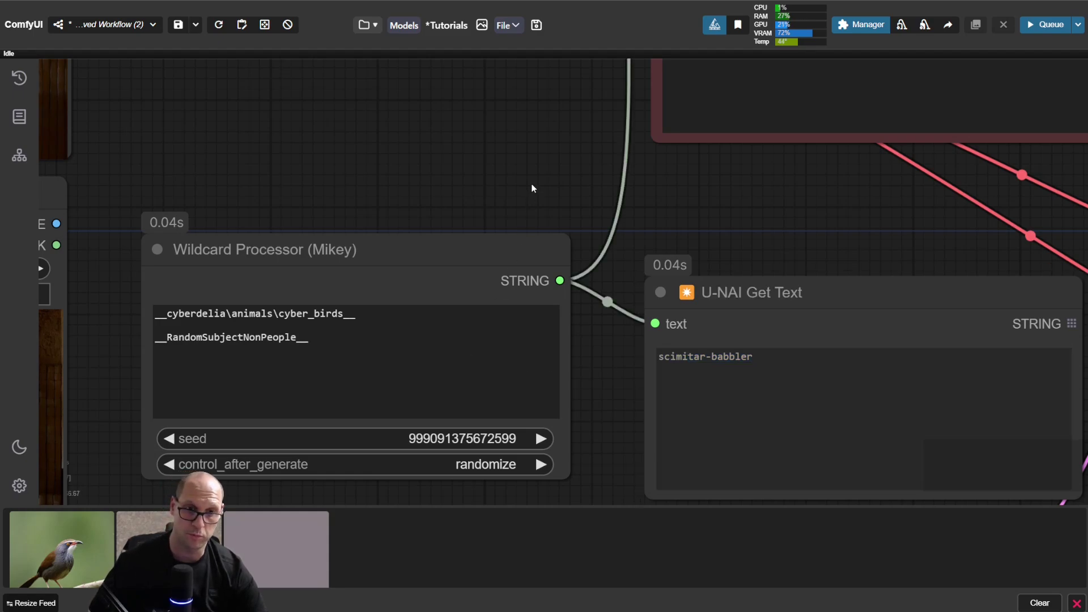
{"action": "key", "text": "ctrl+Return"}
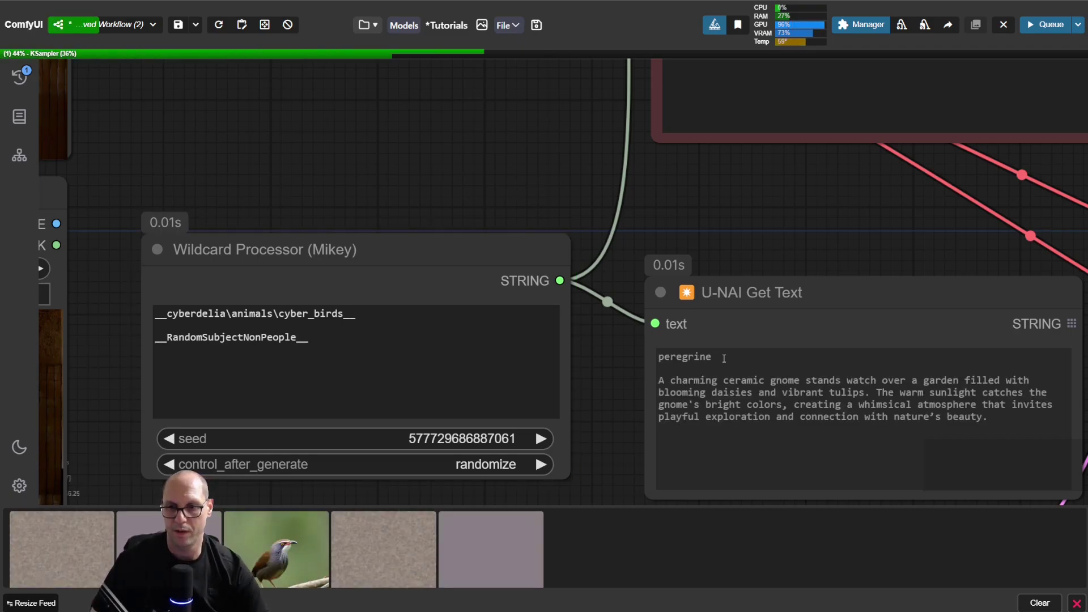
Review the 'peregrine' plus ceramic gnome garden text and close the enlarged gnome image
{"action": "left_click_drag", "start_coordinate": [715, 357], "coordinate": [991, 420]}
{"action": "left_click", "coordinate": [1006, 449]}
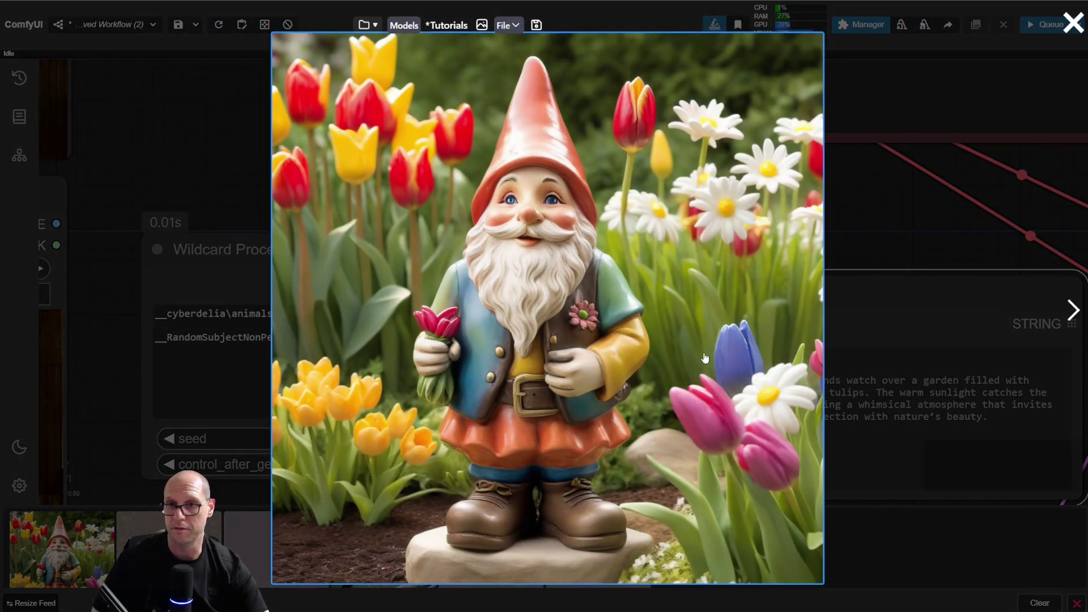
{"action": "key", "text": "Escape"}
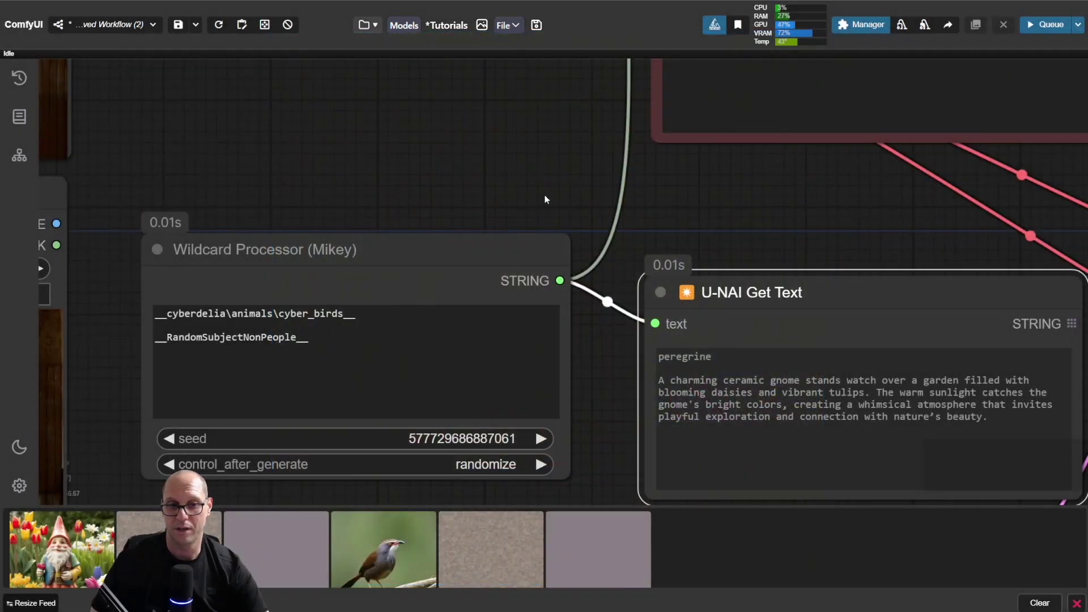
Queue another generation, view the 'shrike' seashell pile result, then switch to the wildcard file
{"action": "left_click", "coordinate": [468, 176]}
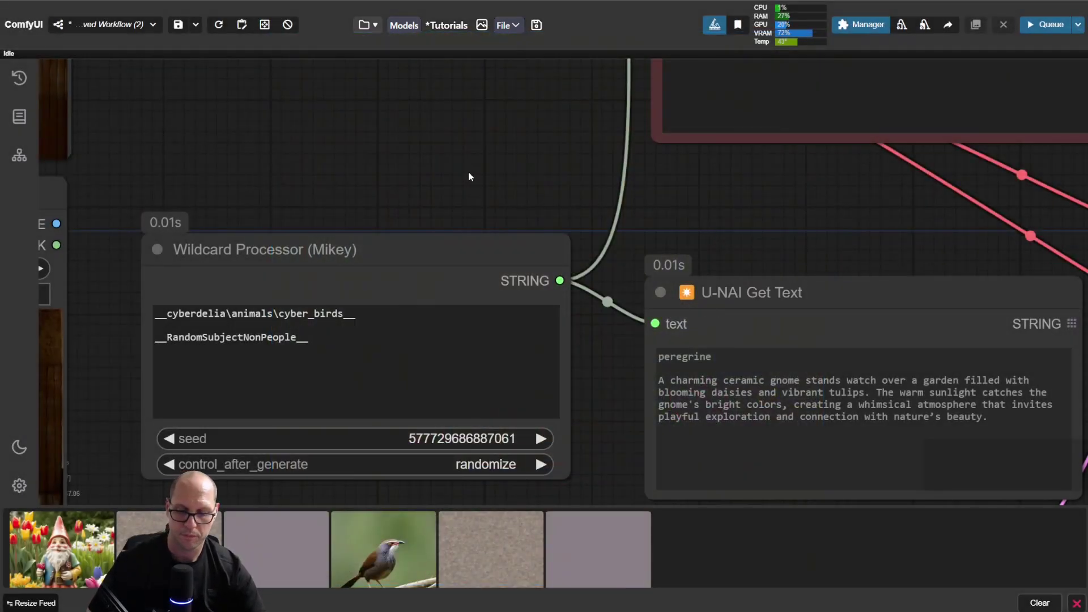
{"action": "key", "text": "ctrl+Return"}
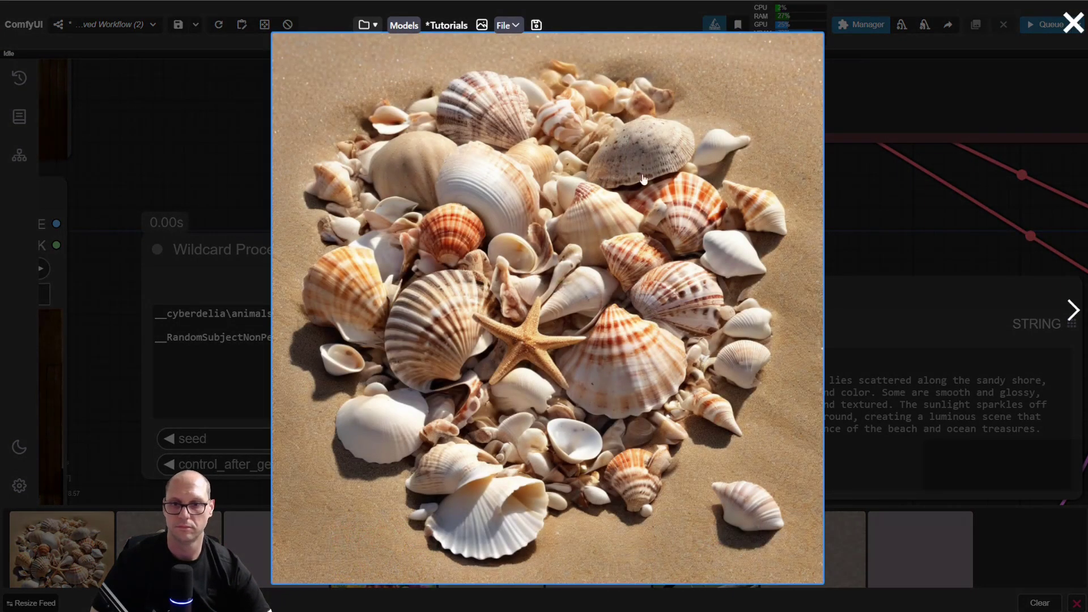
{"action": "key", "text": "Escape"}
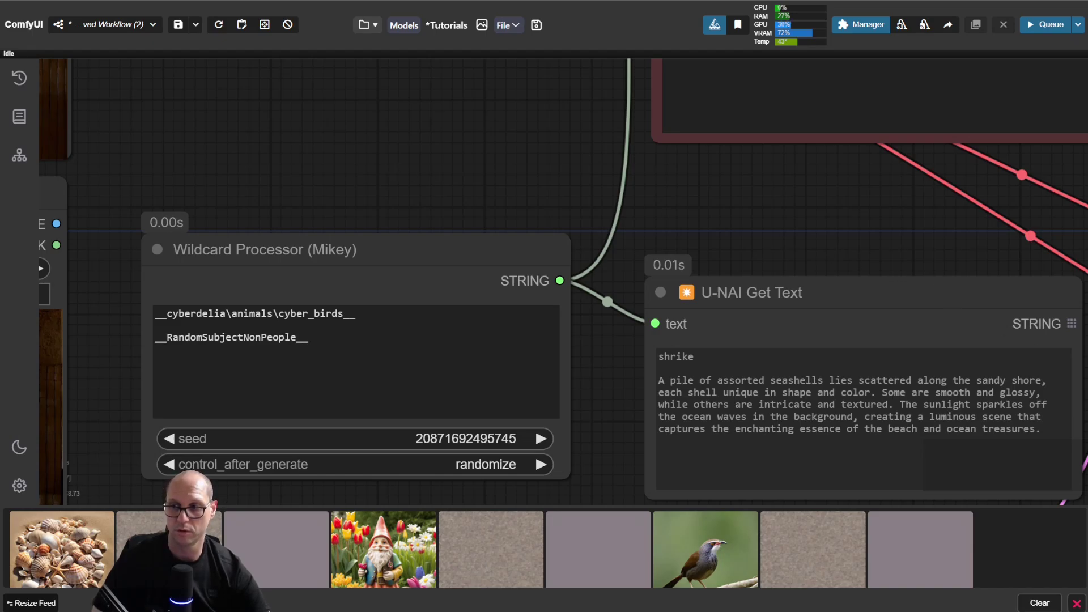
{"action": "key", "text": "alt+Tab"}
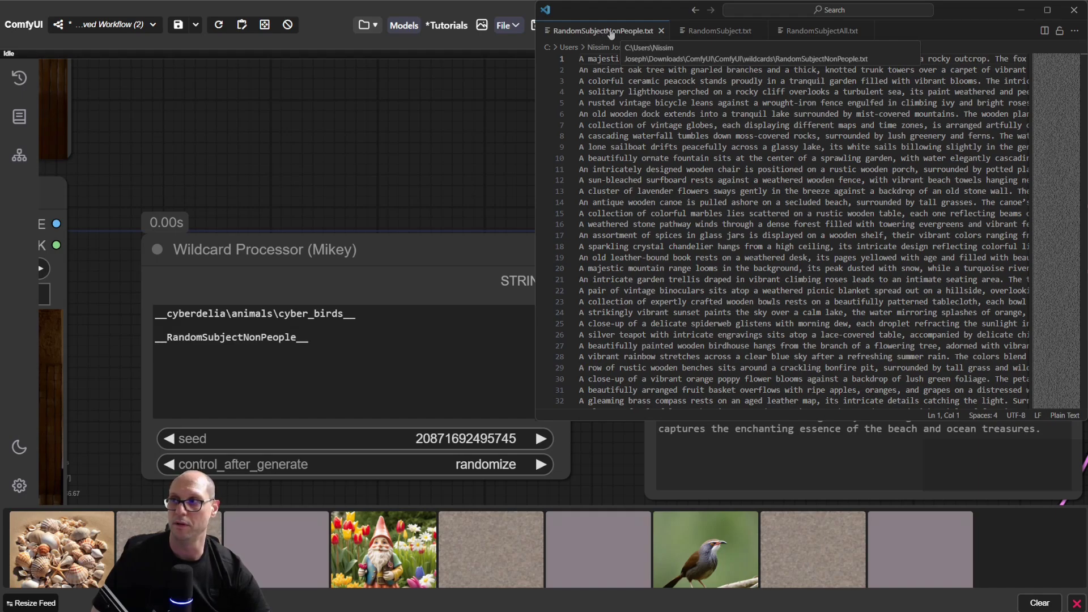
Read through RandomSubjectNonPeople.txt with word wrap toggled on to see full entries
{"action": "left_click", "coordinate": [653, 102]}
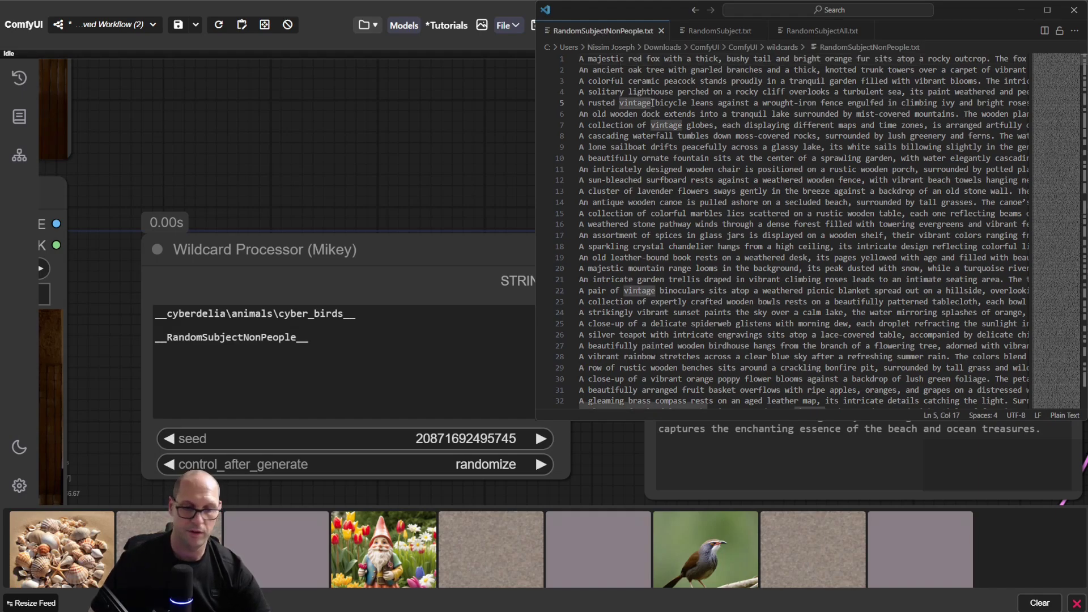
{"action": "key", "text": "ctrl+End"}
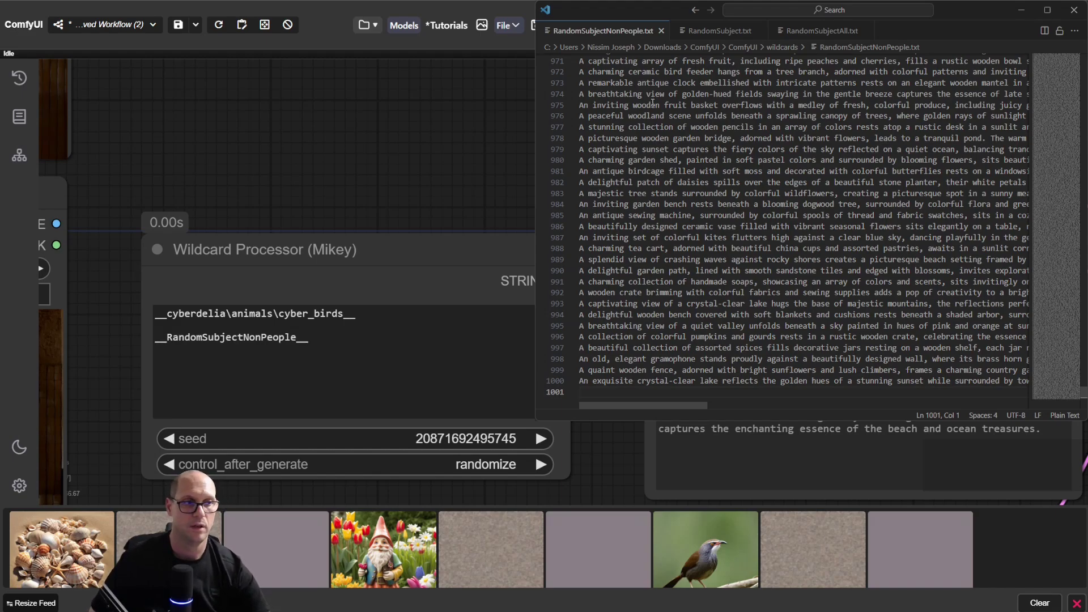
{"action": "key", "text": "ctrl+Home"}
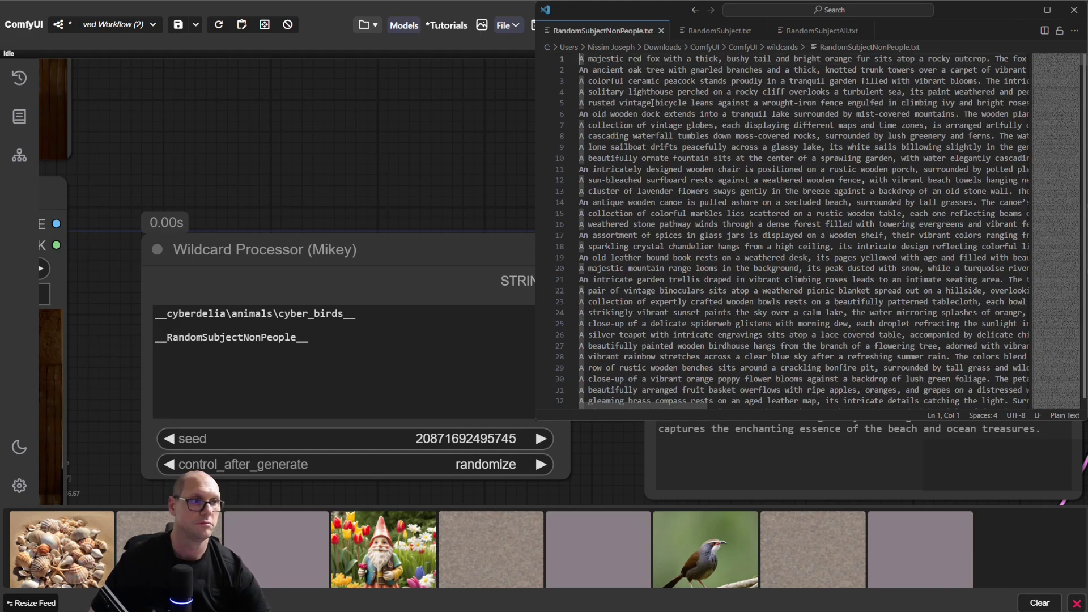
{"action": "left_click", "coordinate": [774, 205]}
{"action": "key", "text": "alt+z"}
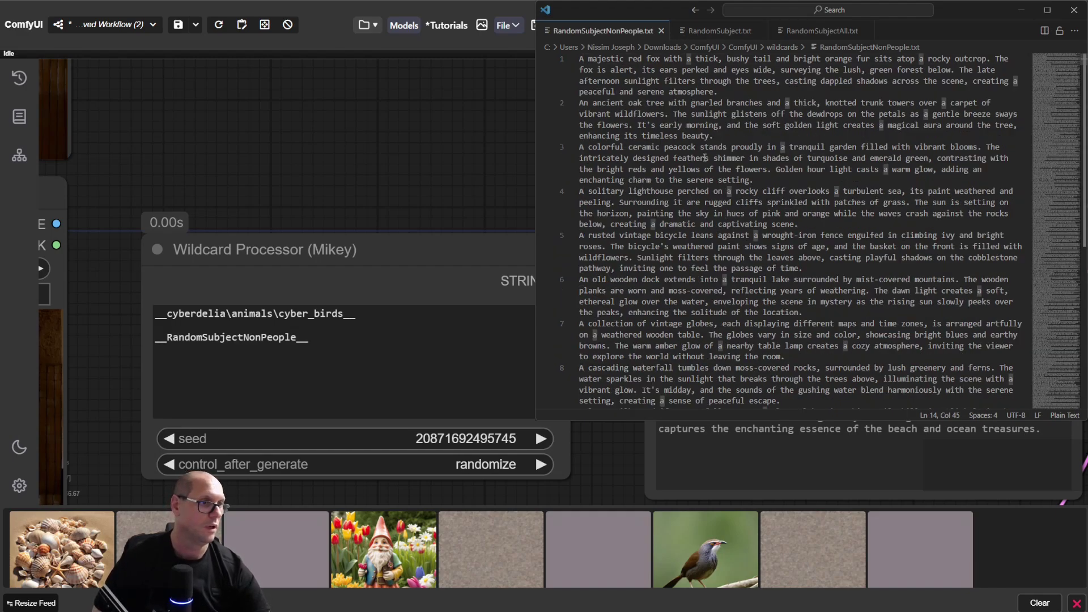
{"action": "left_click_drag", "start_coordinate": [713, 135], "coordinate": [579, 103]}
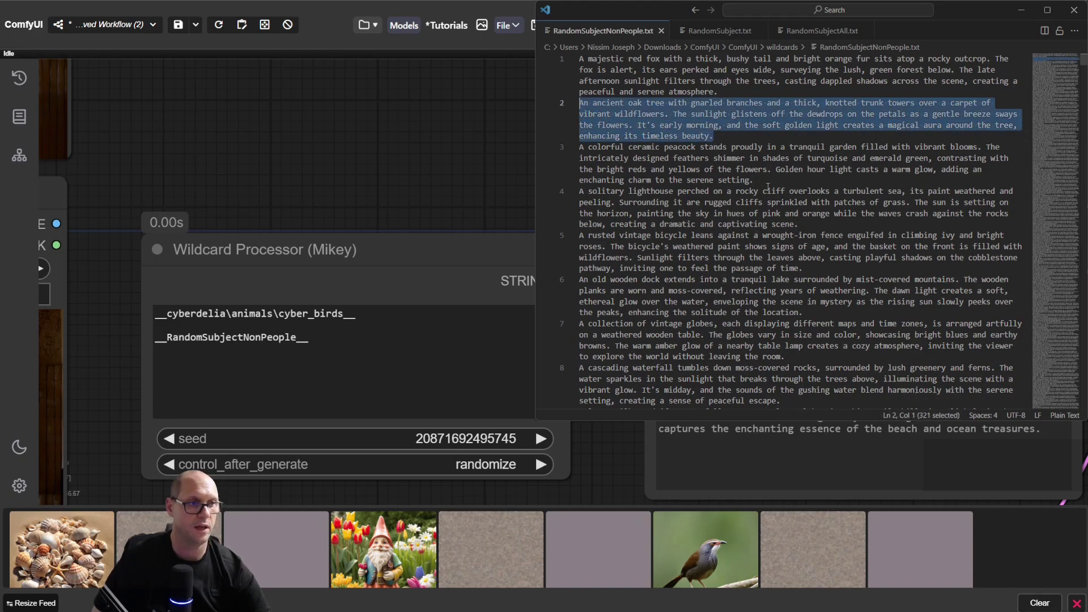
{"action": "left_click_drag", "start_coordinate": [803, 268], "coordinate": [578, 230]}
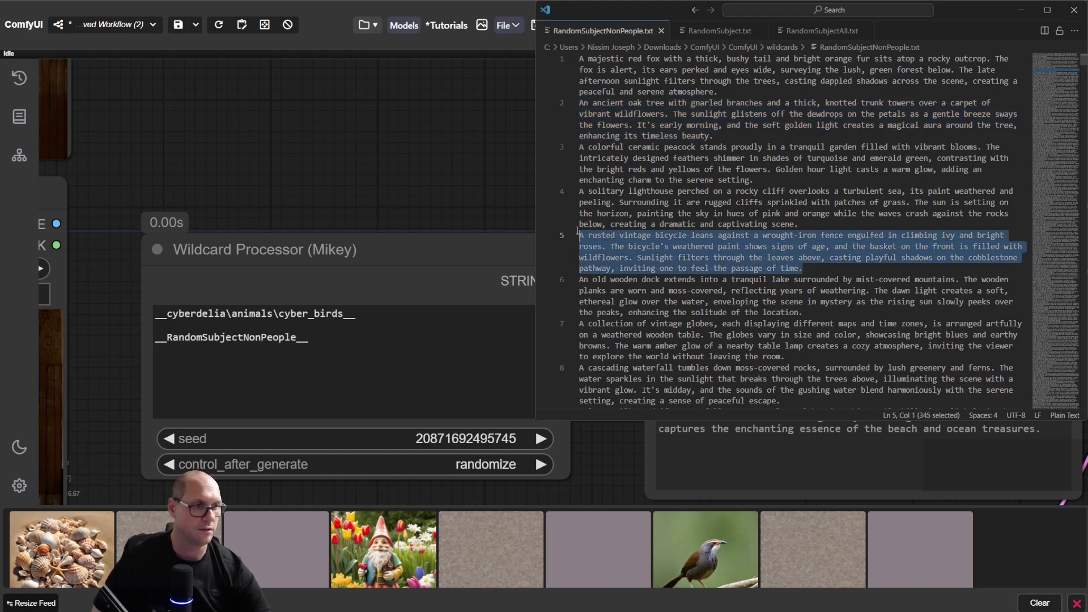
{"action": "left_click", "coordinate": [862, 235]}
{"action": "left_click", "coordinate": [818, 140]}
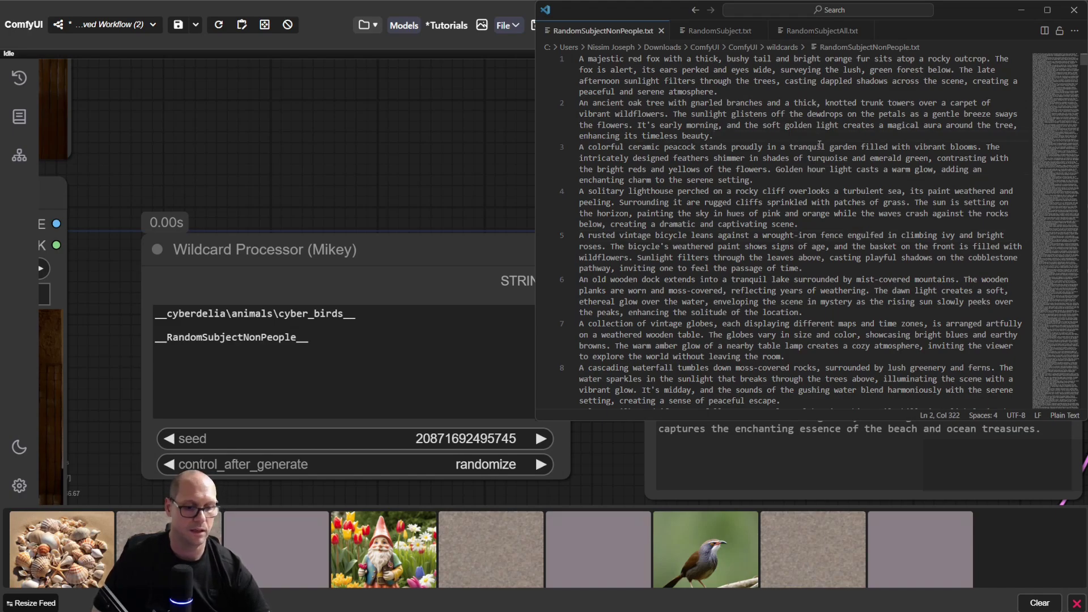
{"action": "key", "text": "alt+z"}
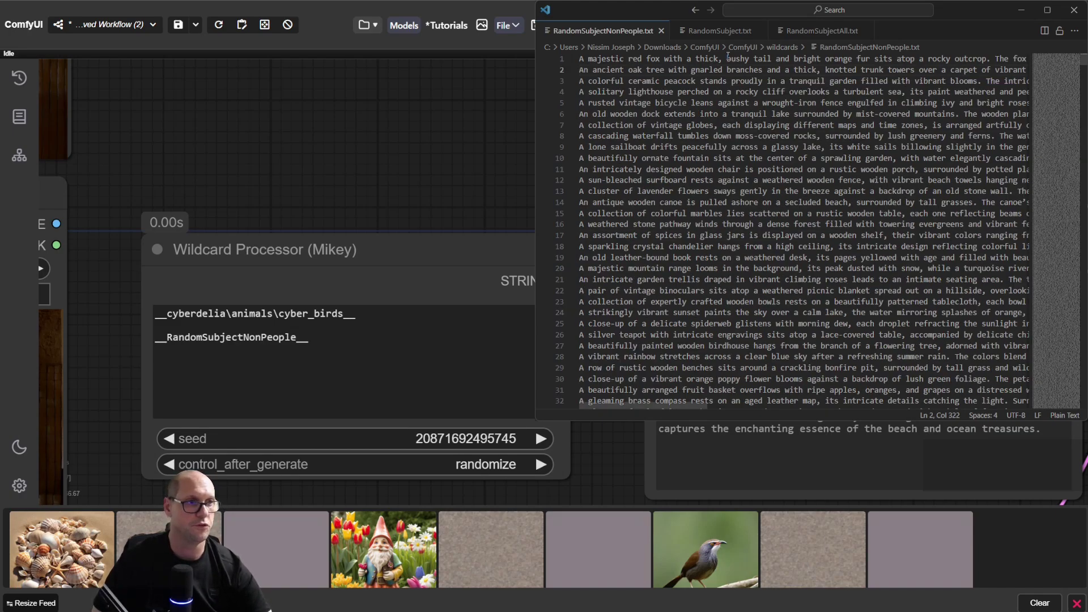
Scroll through RandomSubject.txt and RandomSubjectAll.txt, then hide the editor to return to ComfyUI
{"action": "left_click", "coordinate": [726, 31]}
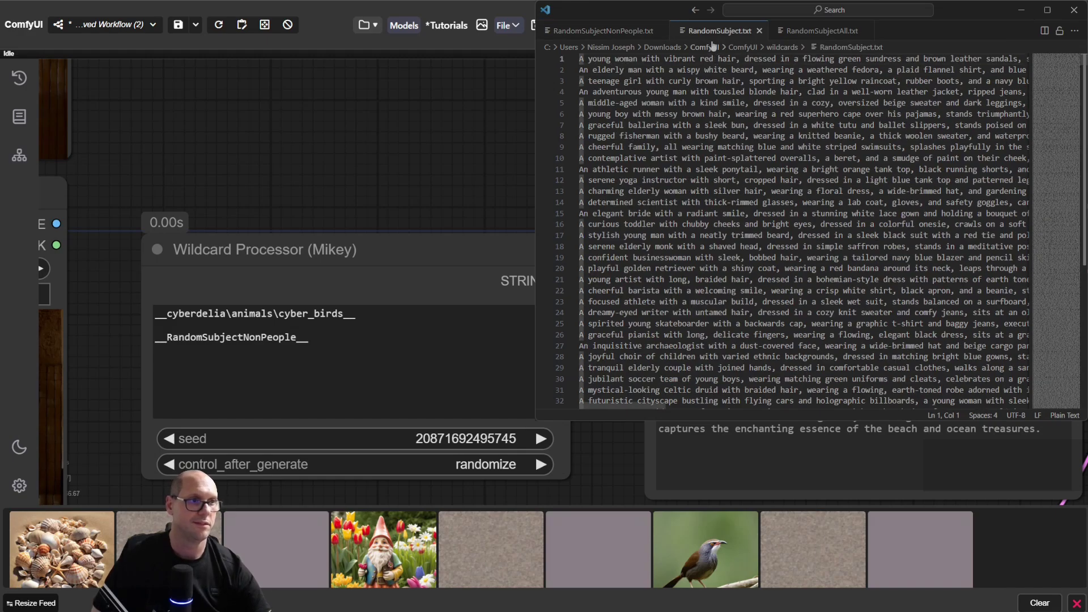
{"action": "left_click", "coordinate": [738, 91]}
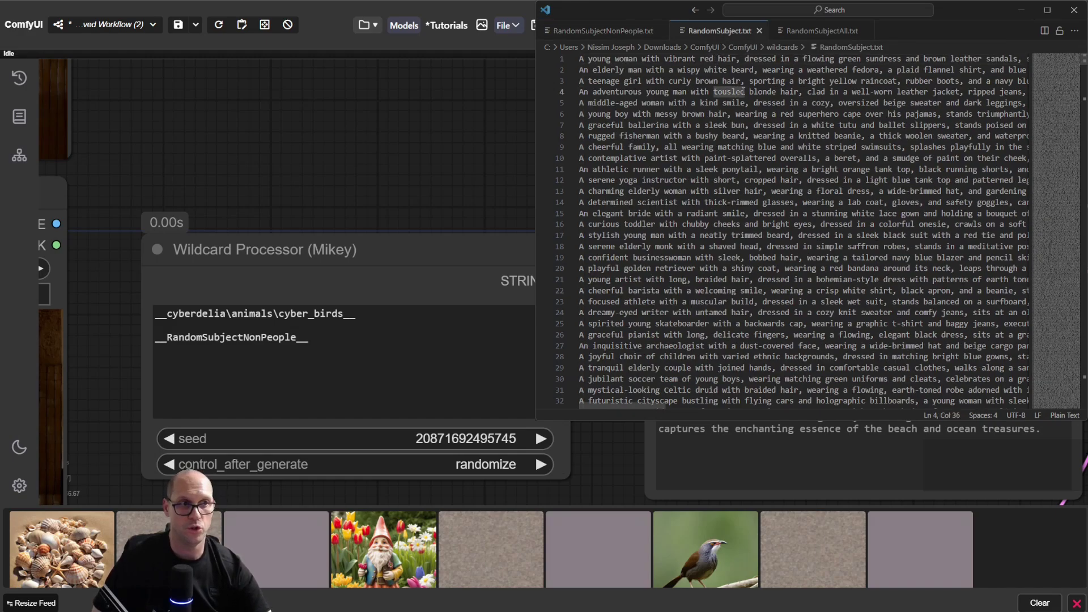
{"action": "key", "text": "ctrl+End"}
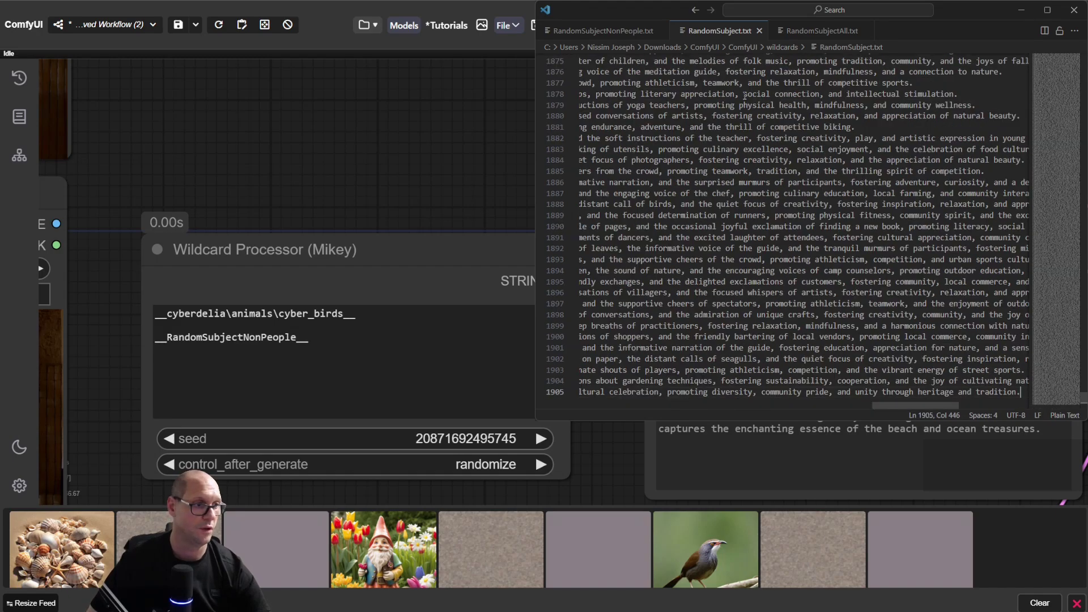
{"action": "left_click", "coordinate": [819, 31]}
{"action": "left_click", "coordinate": [722, 114]}
{"action": "key", "text": "ctrl+Home"}
{"action": "key", "text": "ctrl+End"}
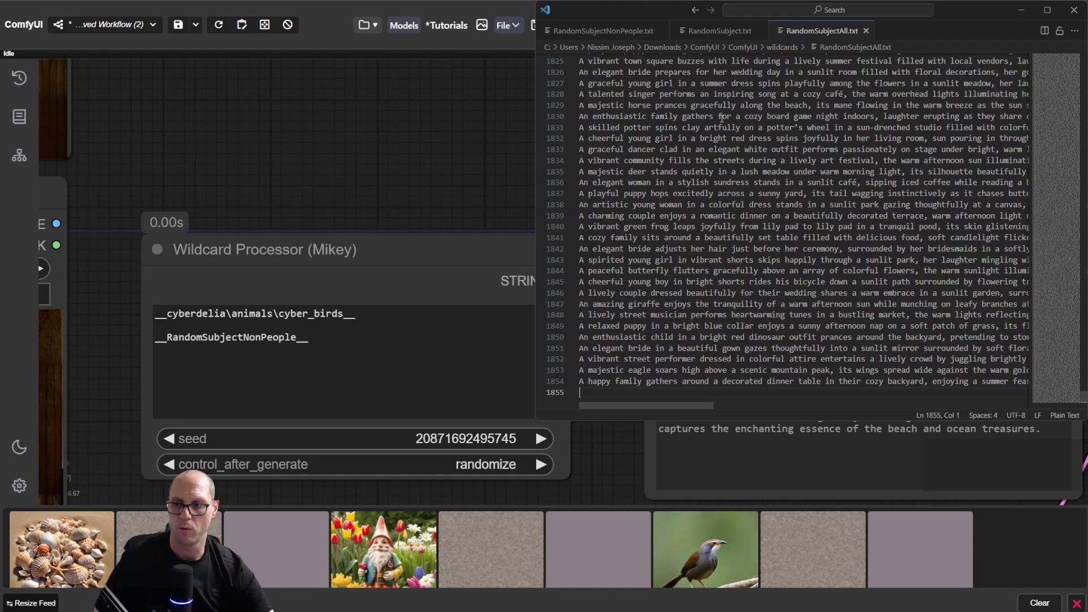
{"action": "left_click_drag", "start_coordinate": [742, 83], "coordinate": [828, 278]}
{"action": "left_click", "coordinate": [829, 205]}
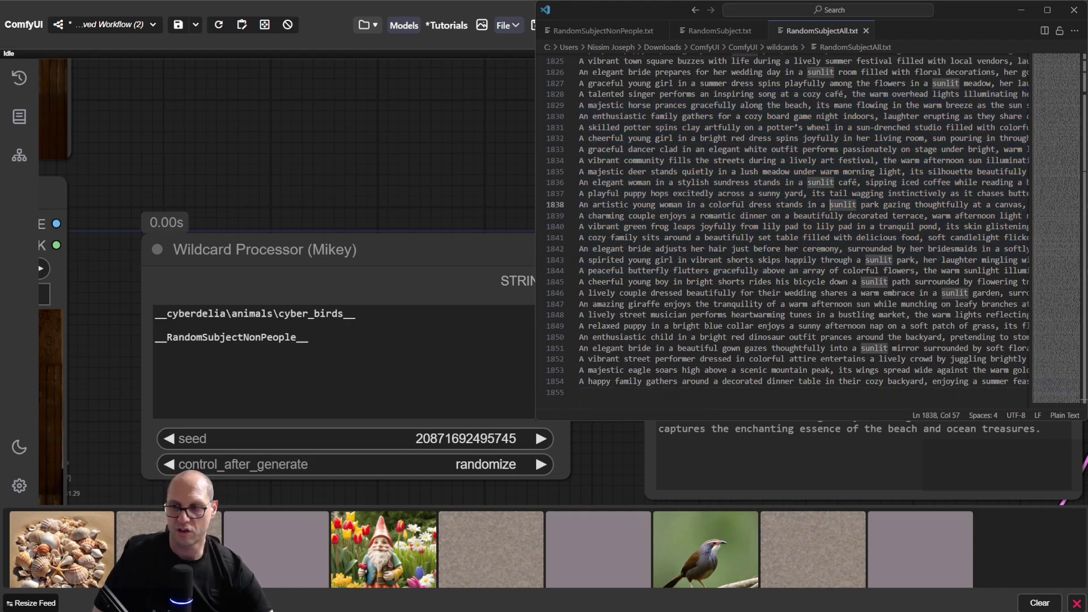
{"action": "key", "text": "alt+Tab"}
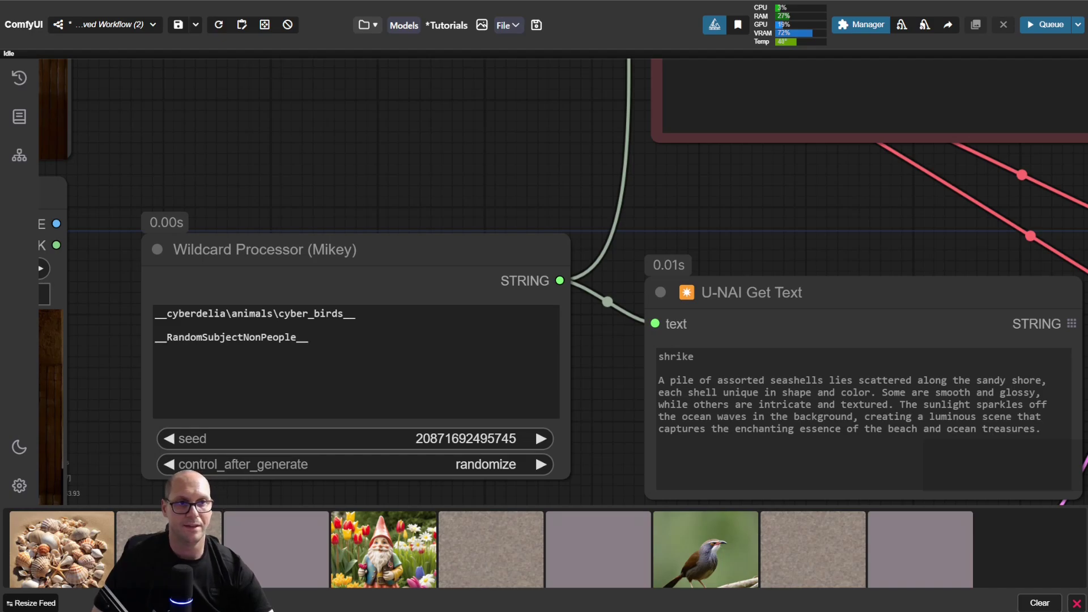
Pan across both Load Image nodes and clear the generated-image feed
{"action": "left_click_drag", "start_coordinate": [193, 141], "coordinate": [780, 370]}
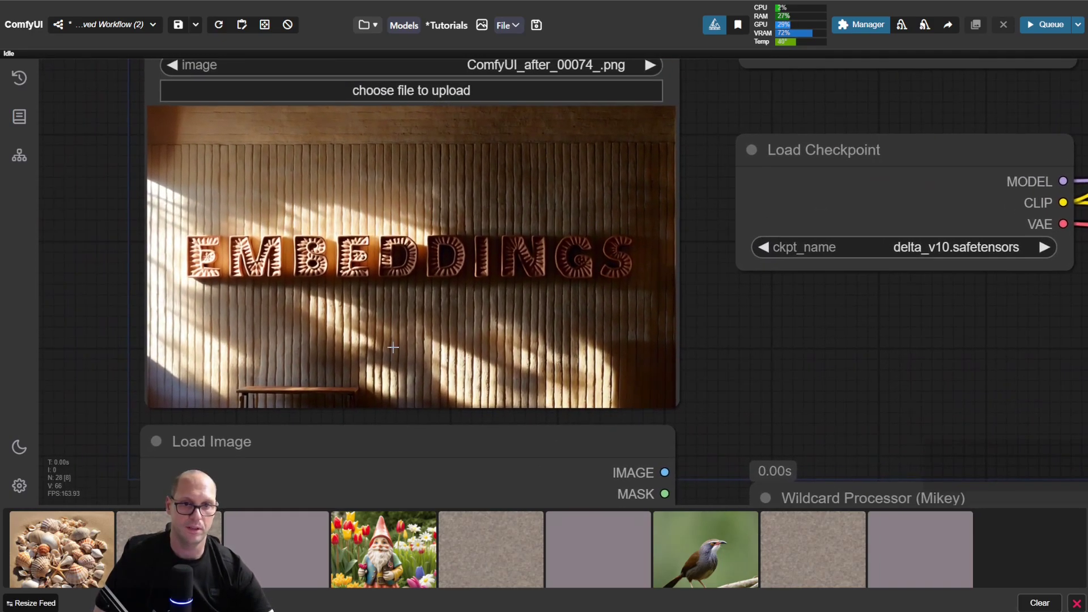
{"action": "scroll", "coordinate": [706, 340], "scroll_direction": "down", "scroll_amount": 10}
{"action": "scroll", "coordinate": [760, 306], "scroll_direction": "up", "scroll_amount": 2}
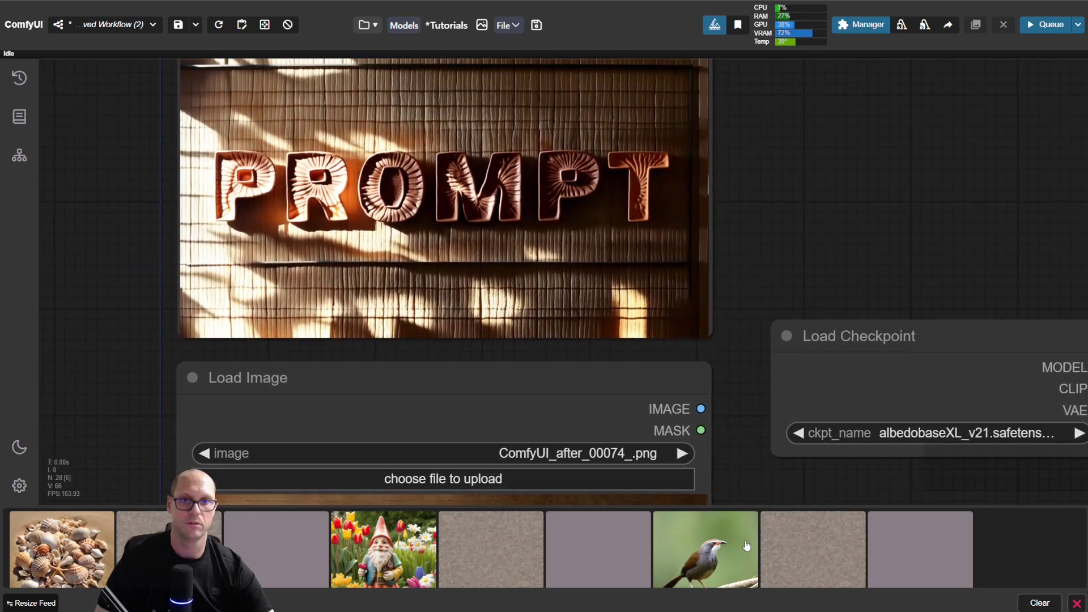
{"action": "left_click_drag", "start_coordinate": [814, 214], "coordinate": [816, 269]}
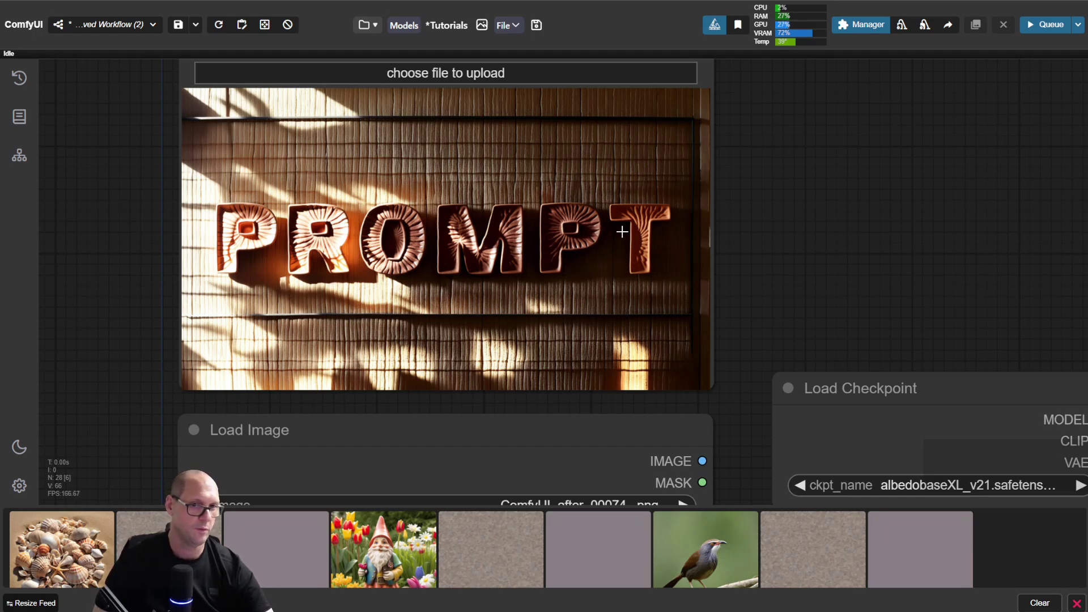
{"action": "left_click", "coordinate": [1062, 597]}
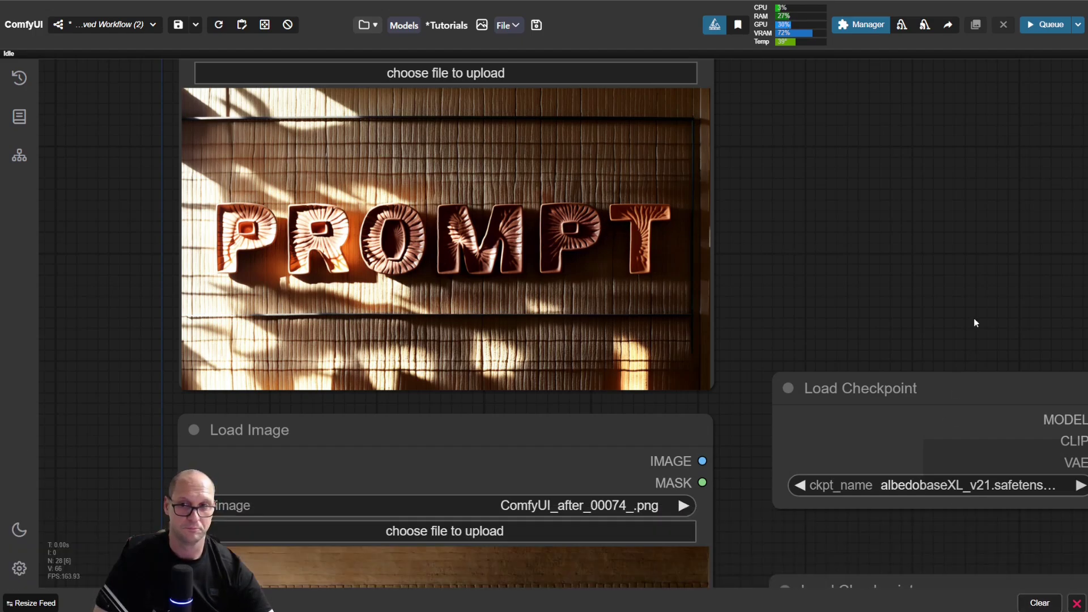
{"action": "left_click_drag", "start_coordinate": [973, 317], "coordinate": [777, 204]}
{"action": "scroll", "coordinate": [777, 204], "scroll_direction": "down", "scroll_amount": 2}
Inspect the cyber_birds and RandomSubjectNonPeople wildcard names, briefly adding then removing '.txt'
{"action": "scroll", "coordinate": [604, 250], "scroll_direction": "up", "scroll_amount": 2}
{"action": "left_click_drag", "start_coordinate": [724, 539], "coordinate": [551, 156]}
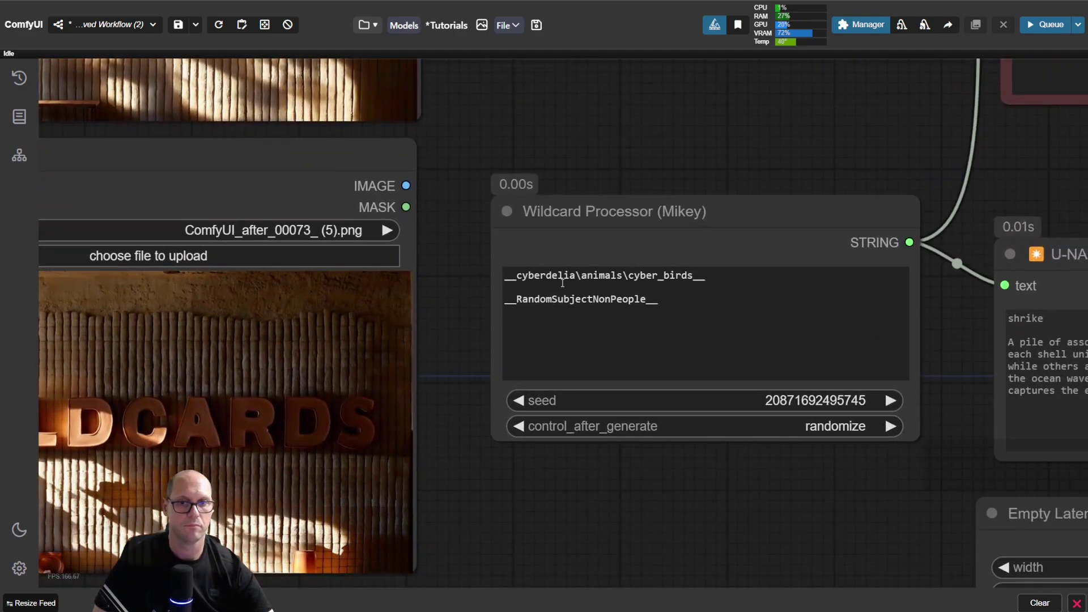
{"action": "left_click_drag", "start_coordinate": [518, 275], "coordinate": [695, 276]}
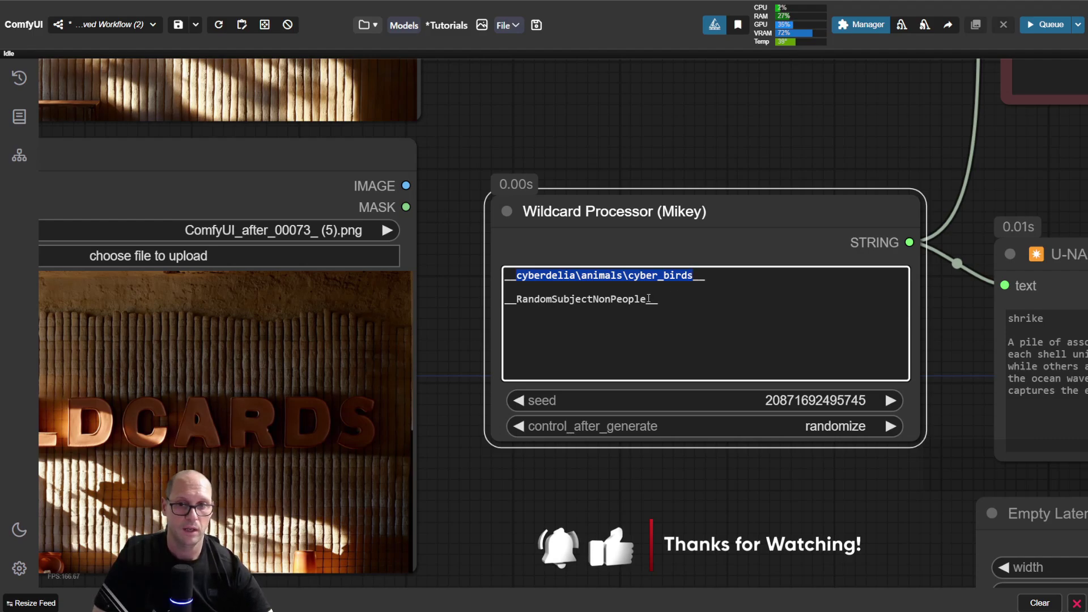
{"action": "left_click_drag", "start_coordinate": [648, 299], "coordinate": [518, 305]}
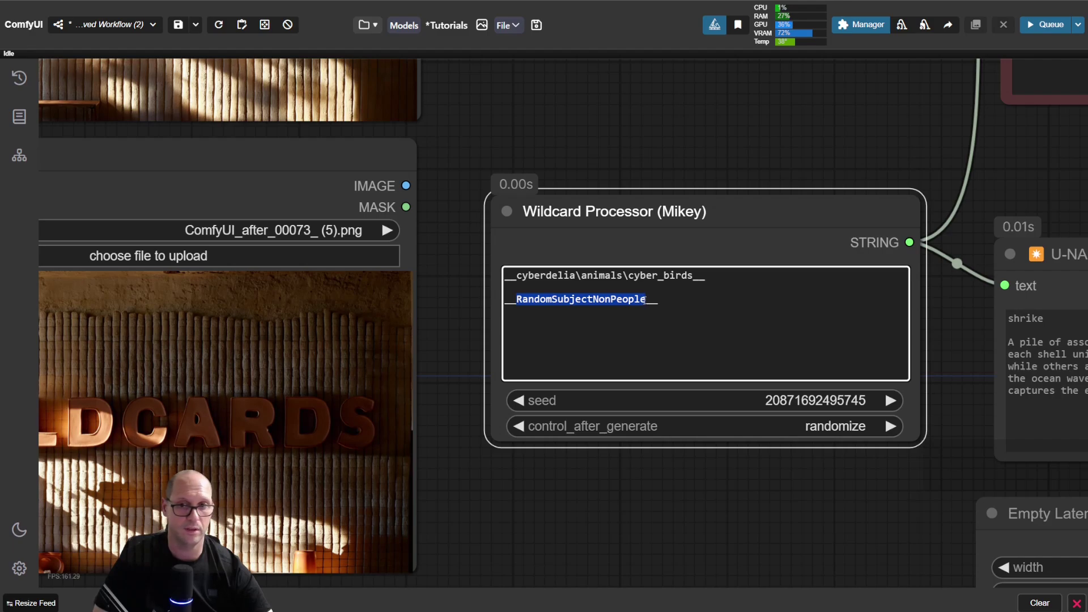
{"action": "key", "text": "Right"}
{"action": "type", "text": "."}
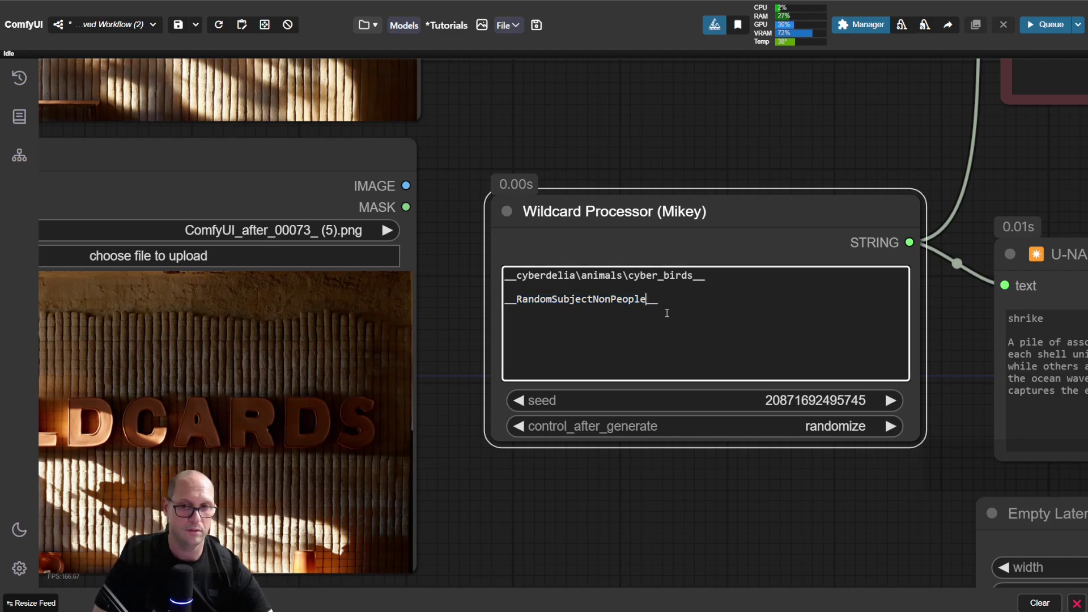
{"action": "type", "text": "txt"}
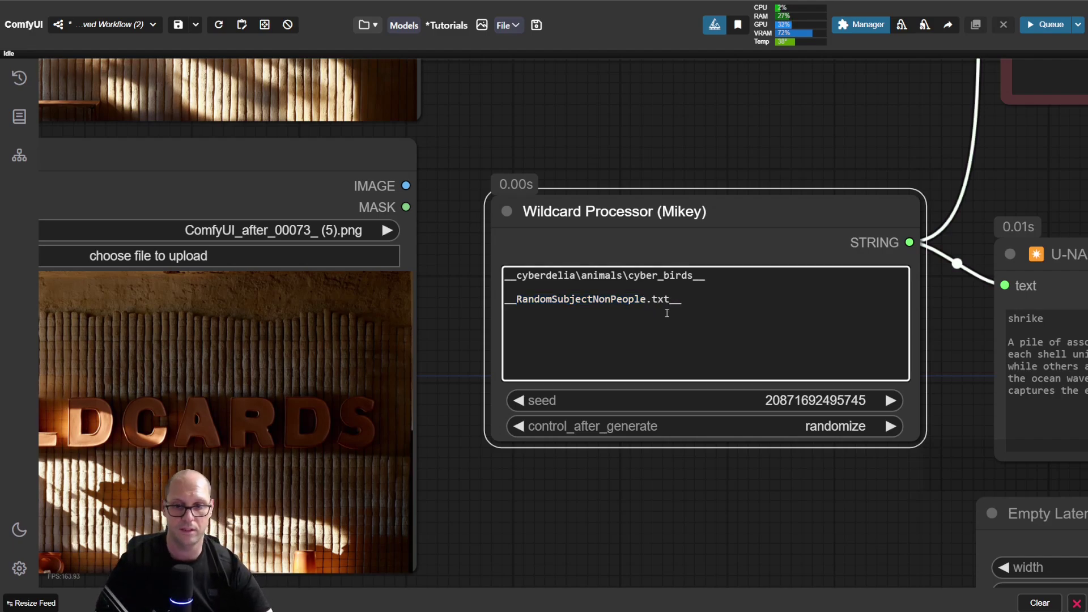
{"action": "key", "text": "BackSpace"}
{"action": "key", "text": "BackSpace"}
{"action": "key", "text": "BackSpace"}
{"action": "key", "text": "BackSpace"}
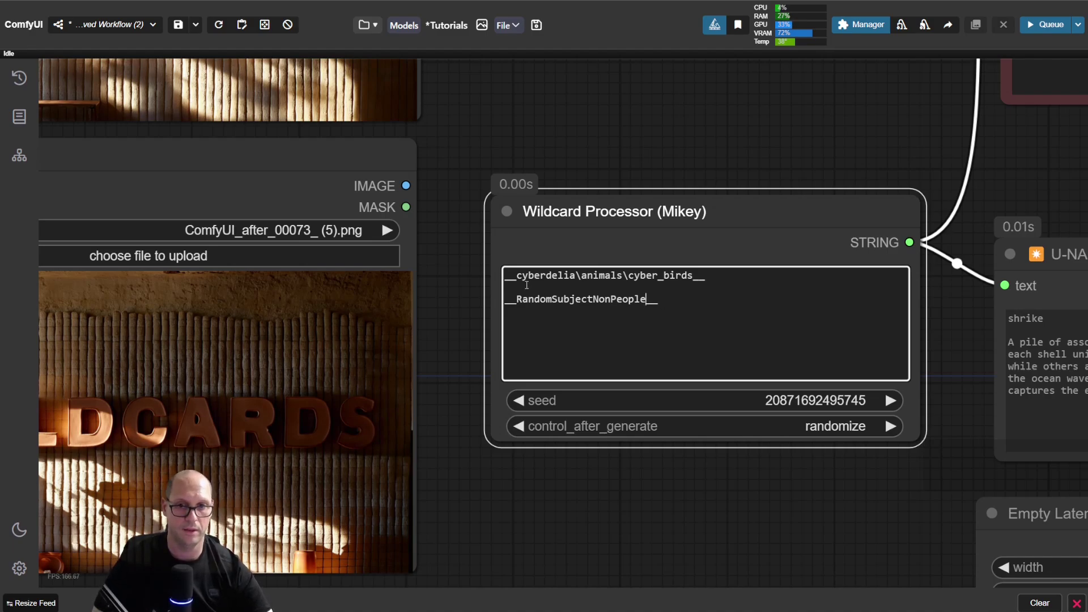
{"action": "left_click_drag", "start_coordinate": [516, 276], "coordinate": [693, 272]}
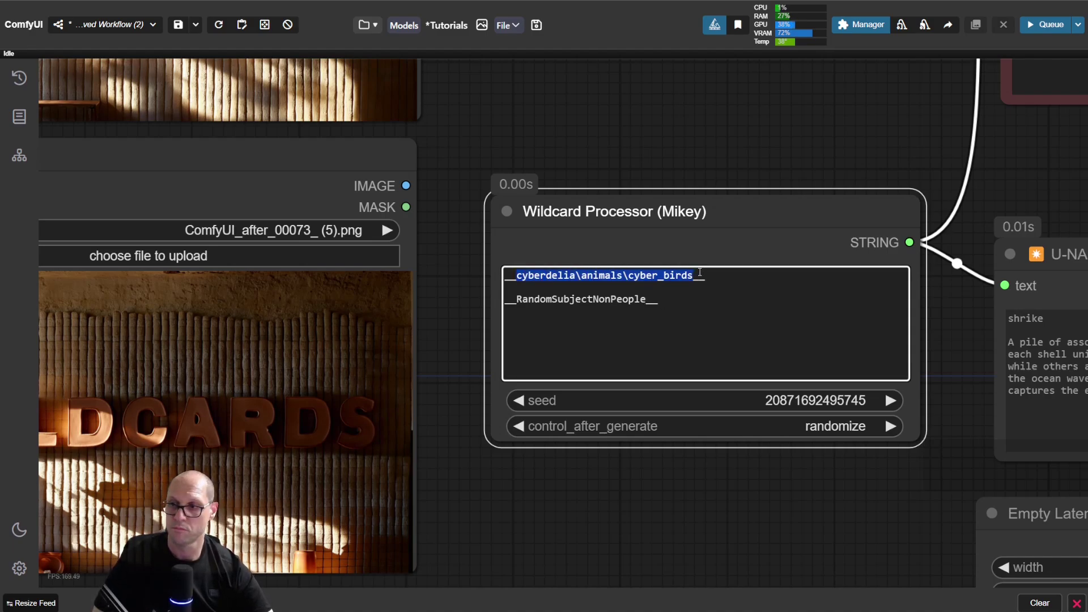